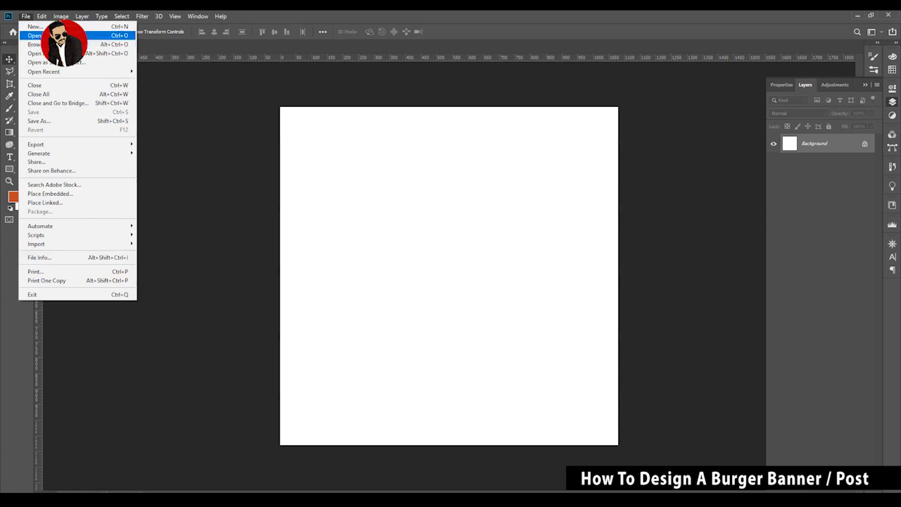
Step: Open the Burger image, convert it to a smart object and bring it into the blank banner document
left_click(34, 35)
left_click(312, 221)
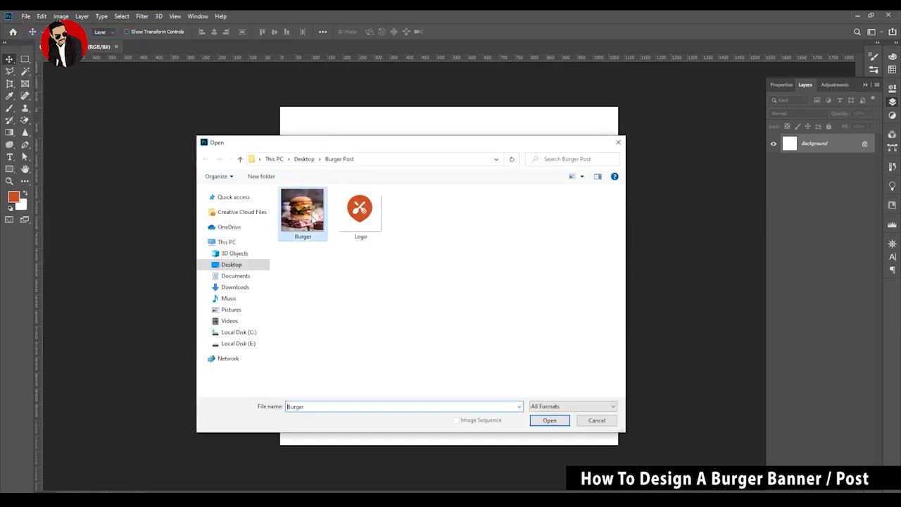
left_click(549, 421)
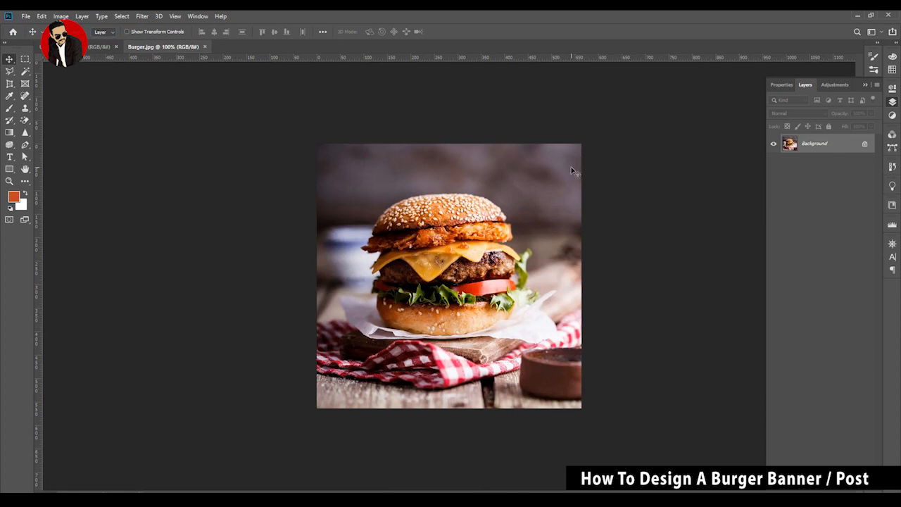
mouse_move(433, 222)
left_mouse_down()
mouse_move(275, 175)
mouse_move(81, 48)
mouse_move(512, 209)
mouse_move(438, 220)
left_mouse_up()
right_click(827, 145)
left_click(779, 233)
Step: Scale the burger photo up to about 1310 px square so it covers the whole canvas
key("ctrl+t")
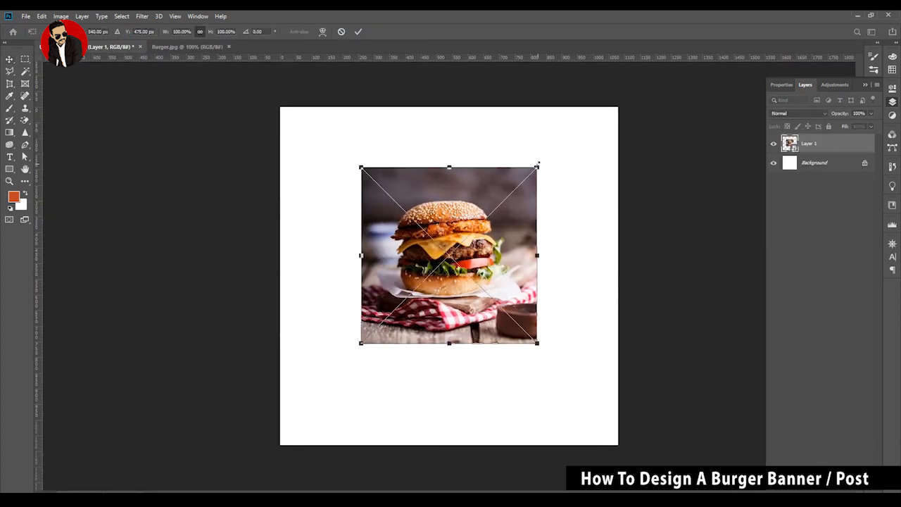
left_click_drag(537, 167, 636, 68)
left_click_drag(636, 443, 653, 469)
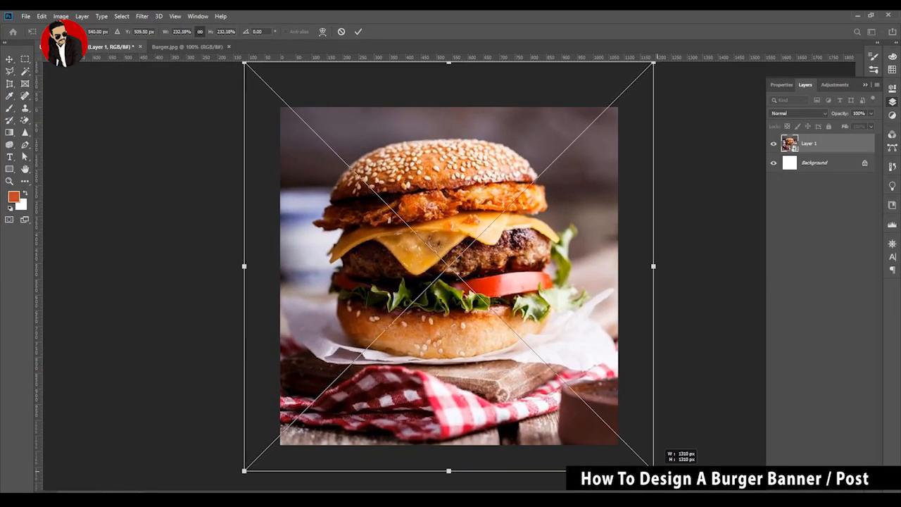
key("Return")
Step: Draw a rectangle about 1093 by 431 px across the lower part of the canvas and fill it with yellow
left_click(10, 169)
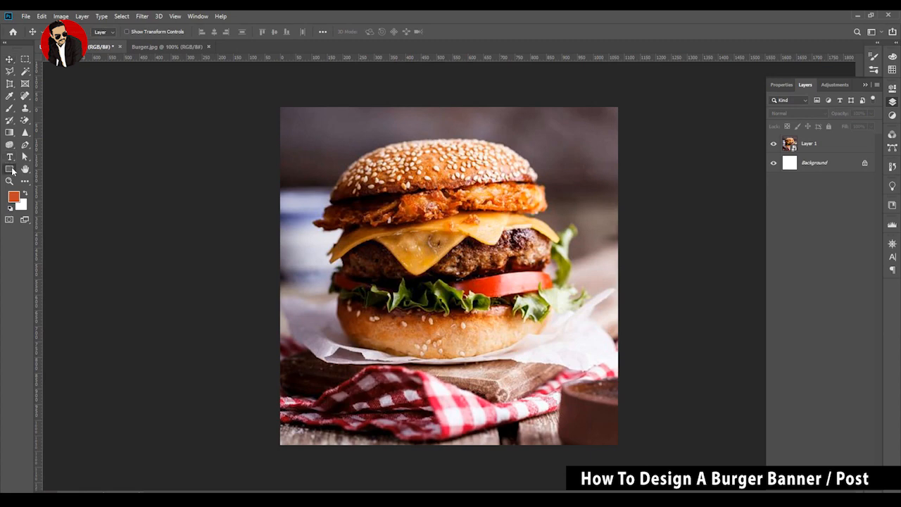
left_click_drag(278, 314, 620, 447)
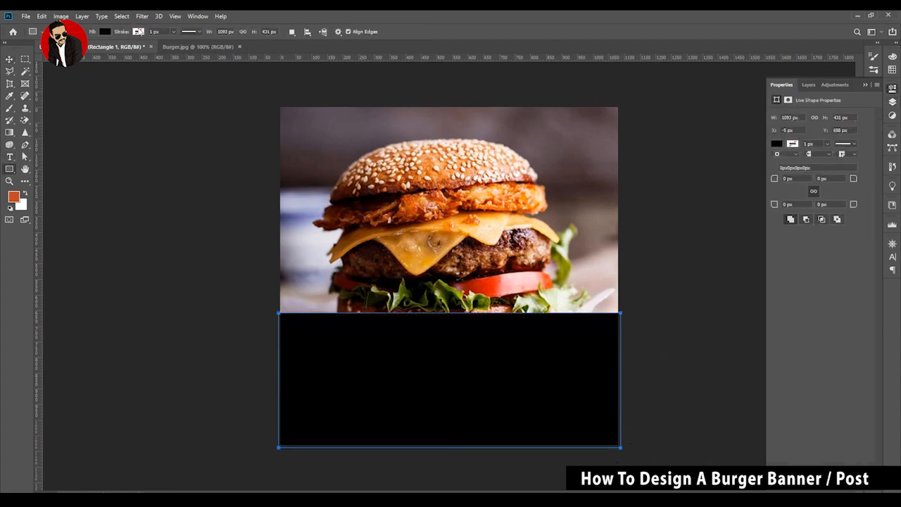
left_click(104, 31)
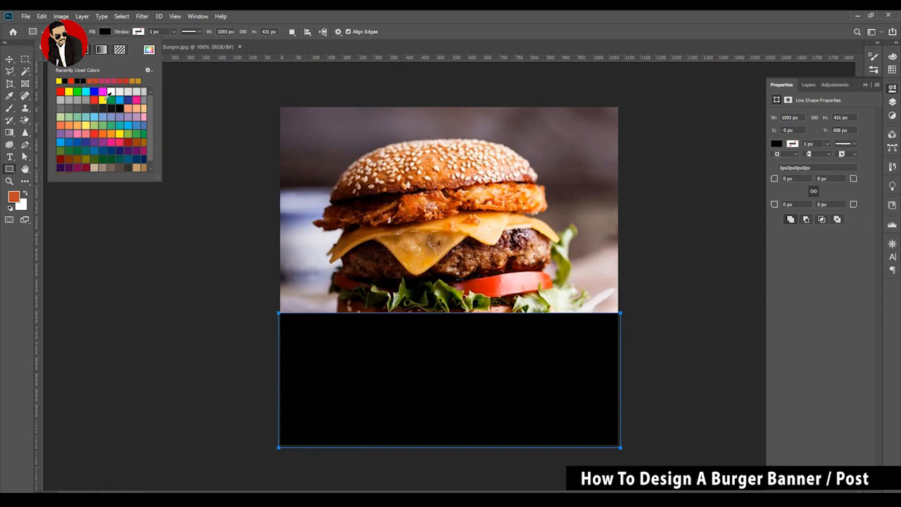
left_click(103, 99)
Step: Distort the yellow rectangle by lowering its upper-left corner so its top edge slants upward to the right
key("v")
key("ctrl+t")
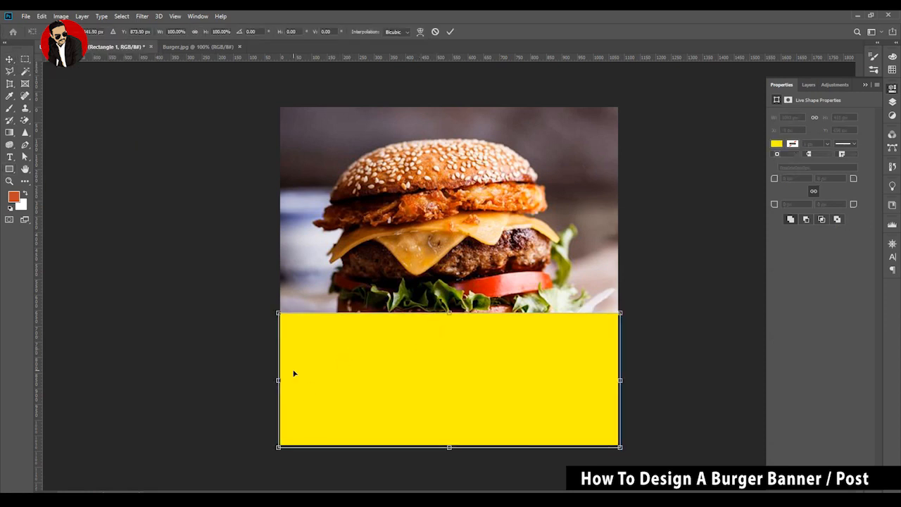
left_click_drag(279, 314, 278, 345)
key("Return")
left_click(664, 332)
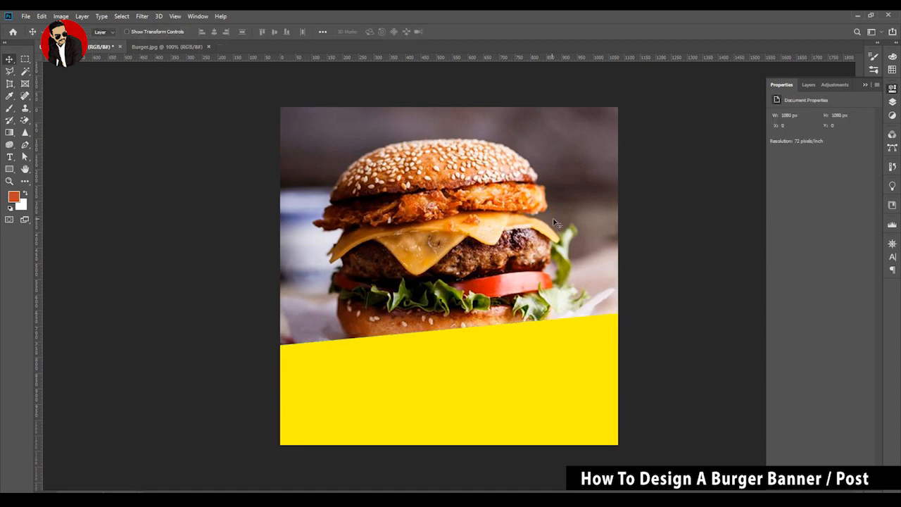
Step: Shift the burger photo slightly downward and close the Burger.jpg document
left_click_drag(469, 216, 467, 220)
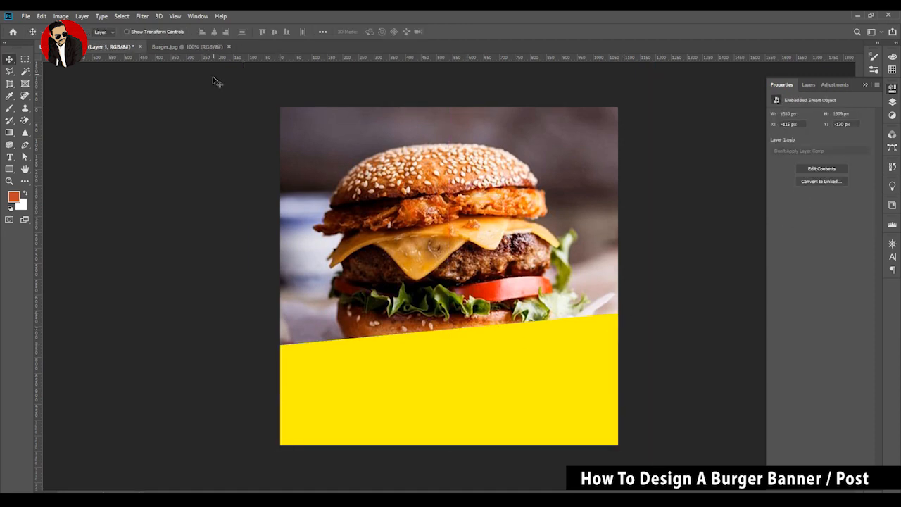
left_click(204, 47)
left_click(232, 45)
Step: Open the Logo image and bring the company logo into the banner document
left_click(25, 15)
left_click(34, 35)
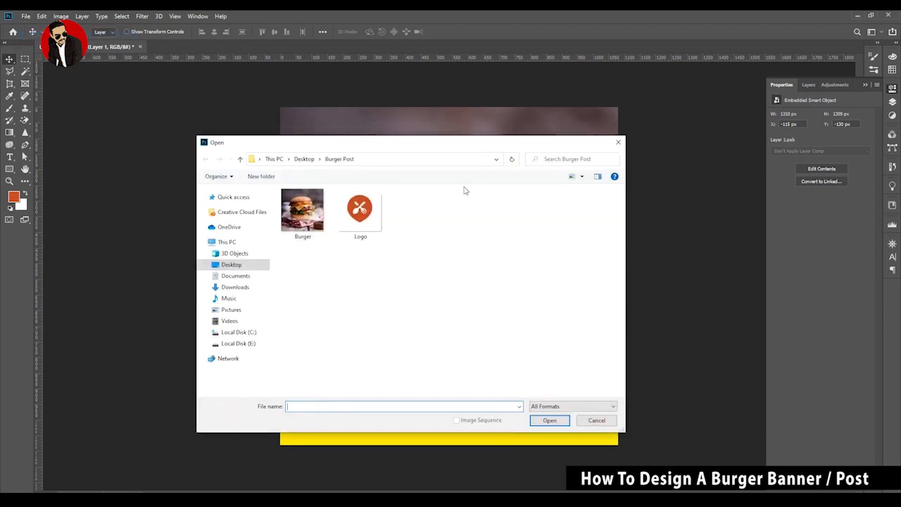
double_click(362, 207)
left_click_drag(106, 43, 528, 250)
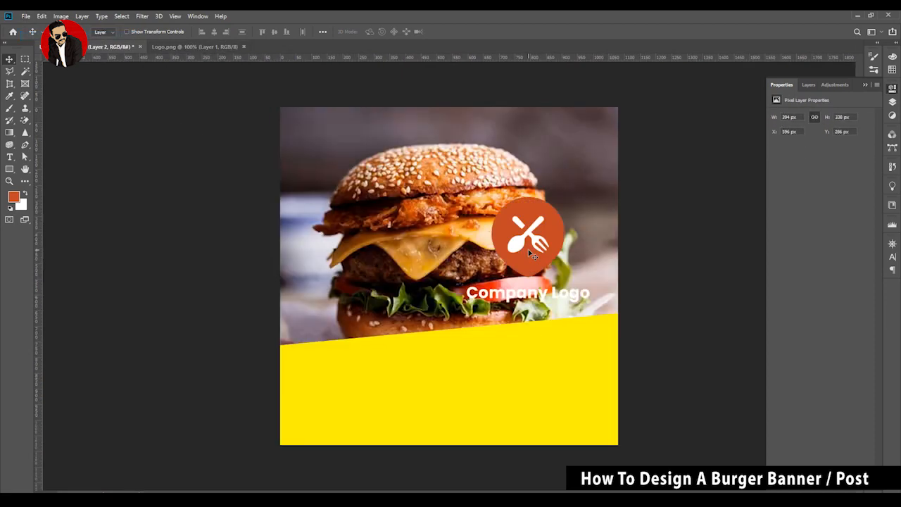
Step: Scale the company logo down and place it in the banner's upper-right corner
key("ctrl+t")
left_click_drag(466, 304, 576, 143)
key("Return")
left_click(662, 288)
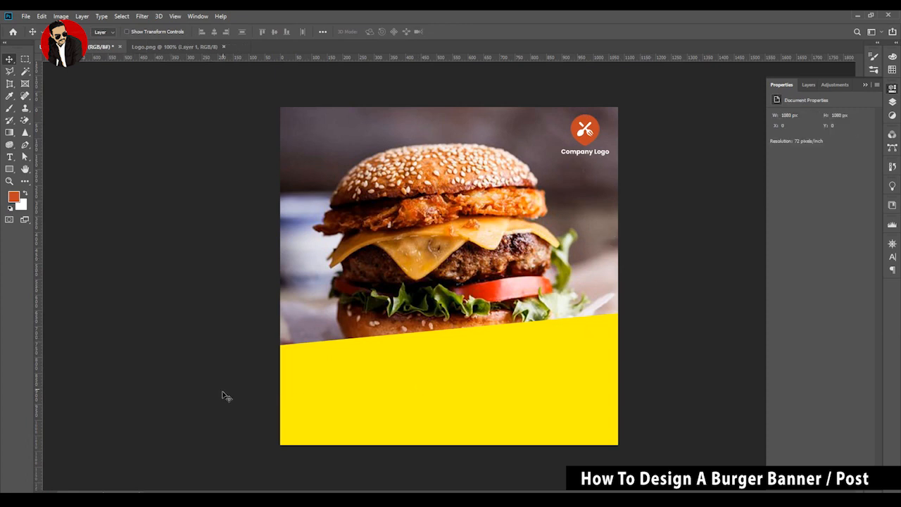
Step: Add a placeholder text line on the yellow shape in black (000000) at 79.42 pt
left_click(10, 157)
left_click(402, 372)
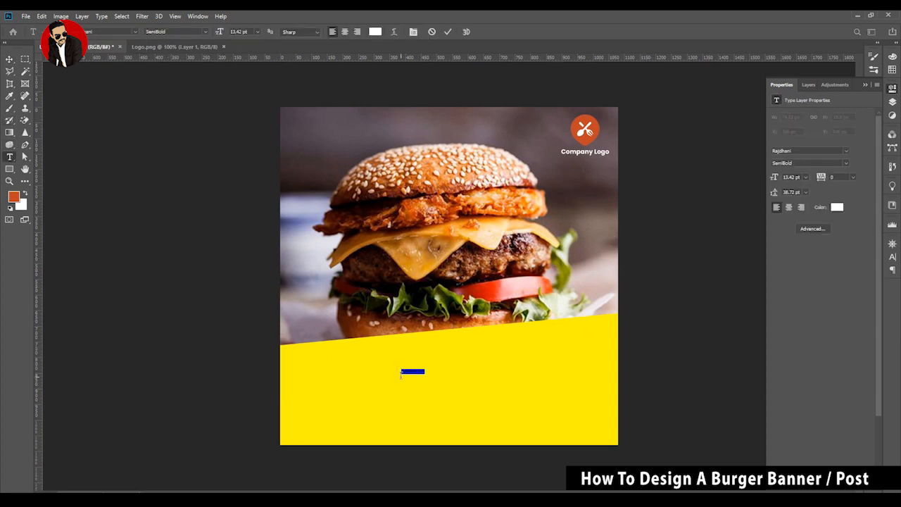
left_click(376, 32)
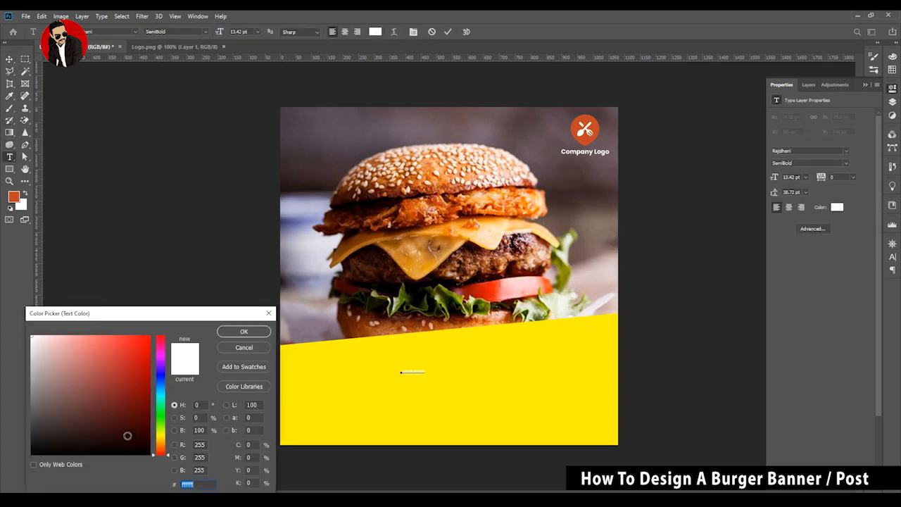
type("07bb07")
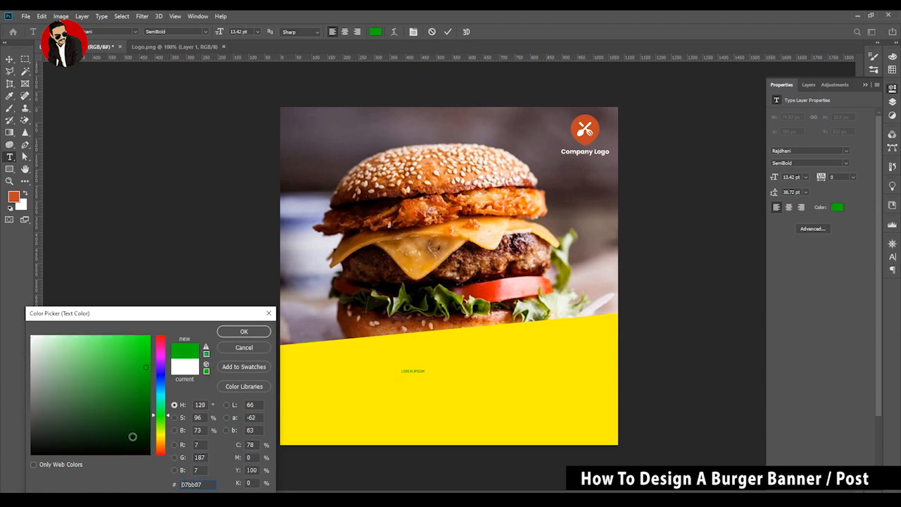
type("000000")
key("Return")
left_click_drag(220, 32, 242, 31)
left_click(448, 32)
Step: Replace the placeholder text with "Chicken", turning off all caps and capitalising only the first letter
triple_click(487, 365)
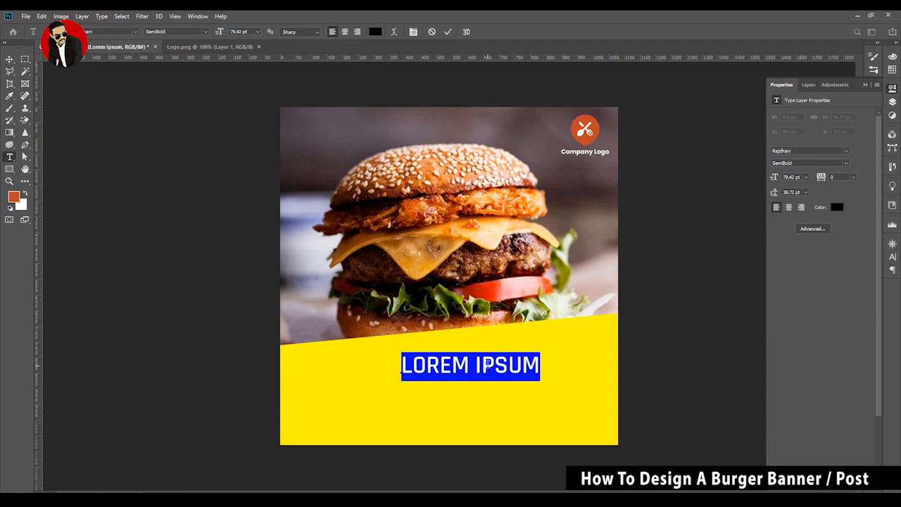
type("CHICKEN")
key("ctrl+a")
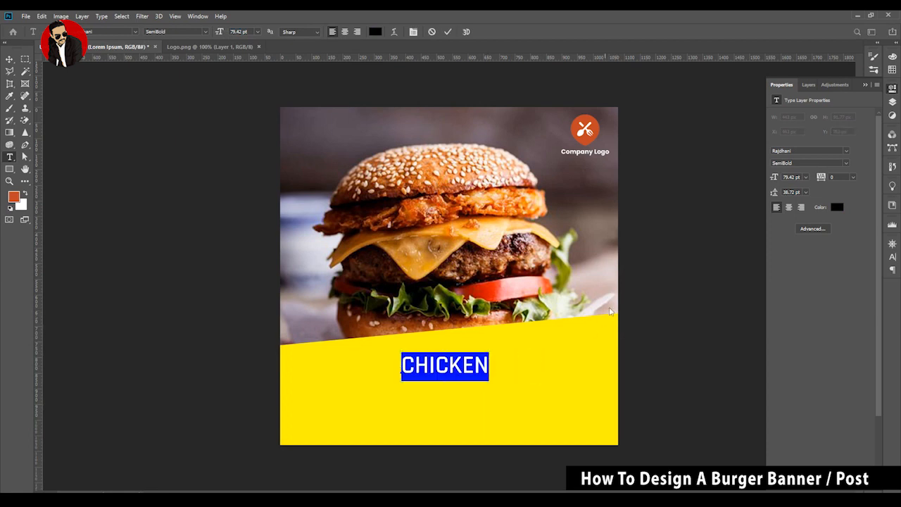
left_click(892, 256)
left_click(815, 307)
left_click_drag(416, 364, 401, 365)
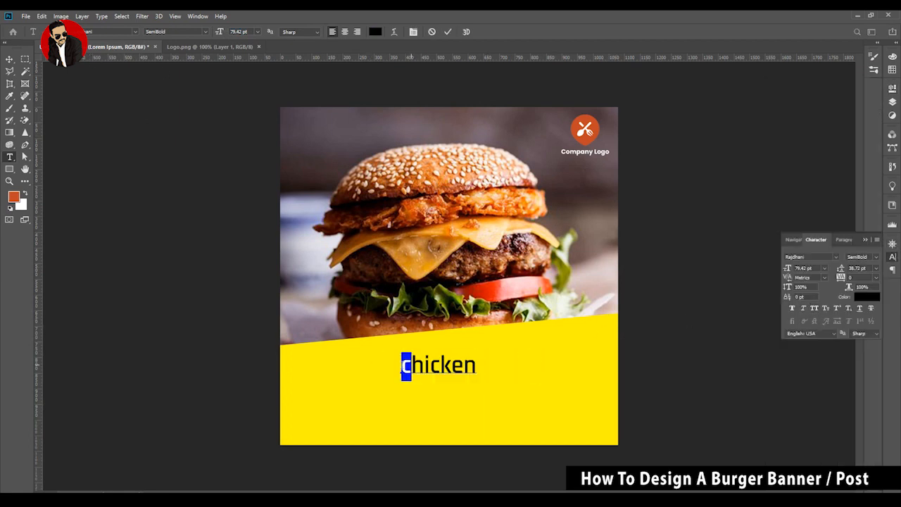
type("C")
left_click(448, 32)
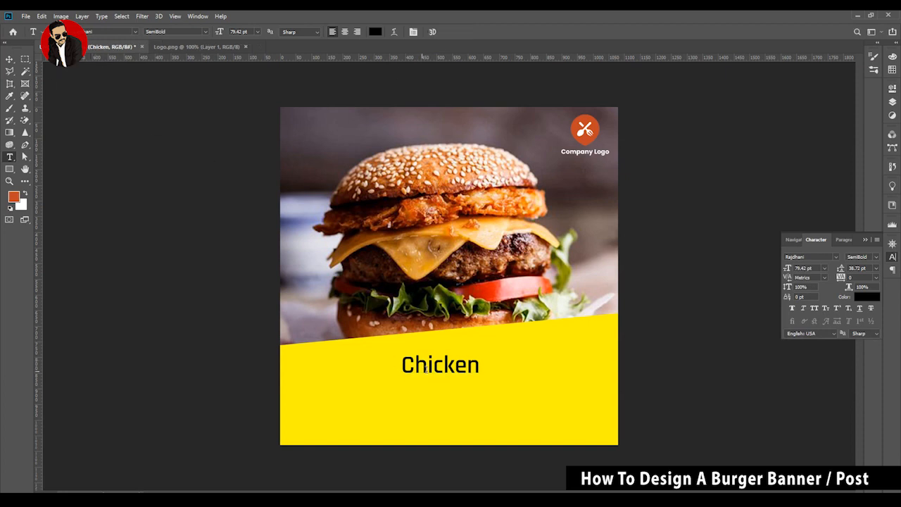
Step: Set the font of the "Chicken" text to Algerian
double_click(425, 368)
left_click(135, 32)
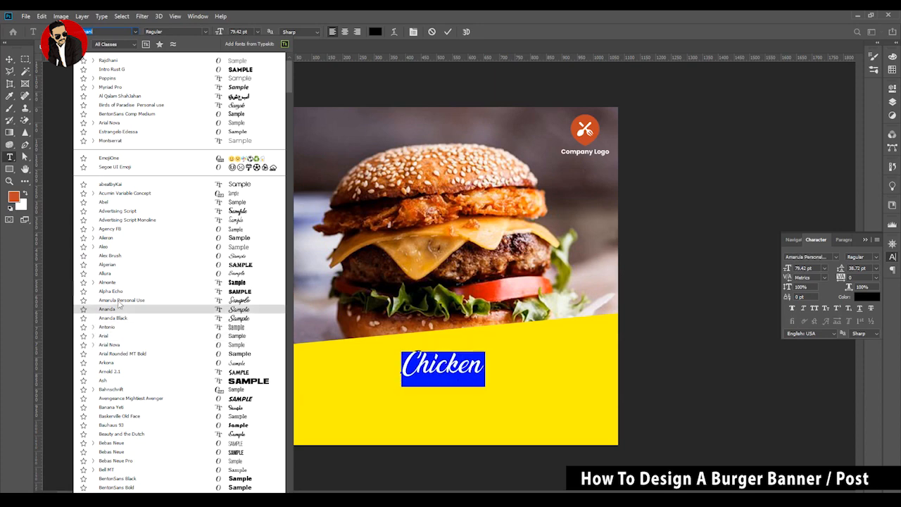
left_click(118, 267)
left_click(9, 59)
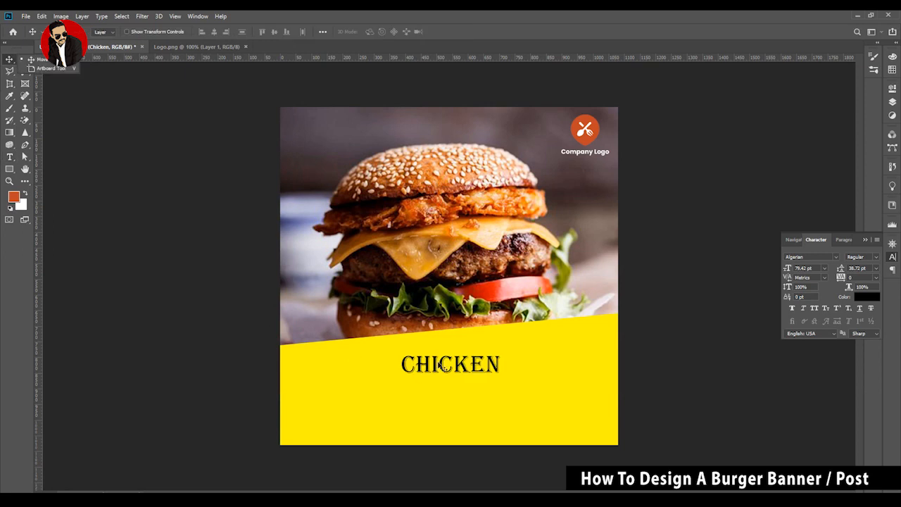
Step: Move the "Chicken" text up, enlarge it to about 133 pt and place a duplicate directly below it
left_click_drag(441, 365, 470, 339)
key("ctrl+t")
mouse_move(530, 353)
left_mouse_down()
mouse_move(589, 395)
mouse_move(525, 327)
mouse_move(525, 357)
left_mouse_up()
key("Return")
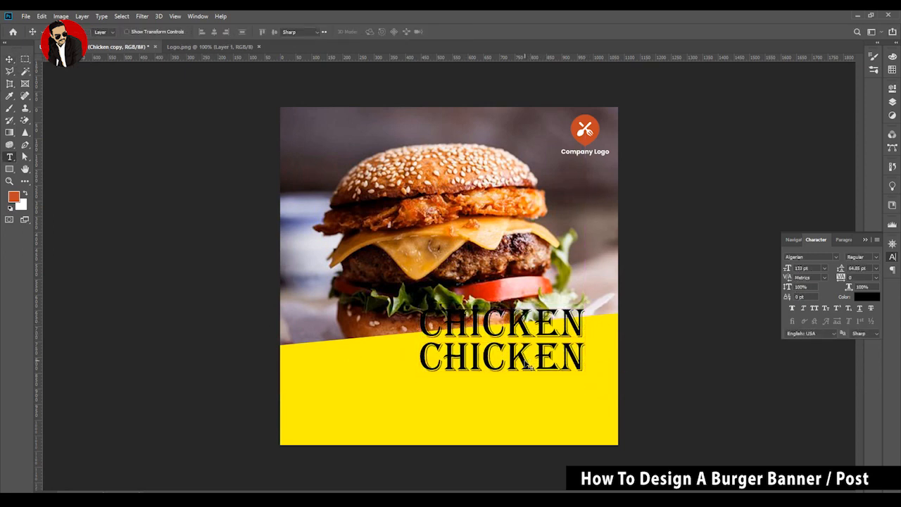
Step: Change the text of the lower "Chicken" duplicate to "BURGER"
double_click(525, 355)
type("BURGER")
left_click(9, 59)
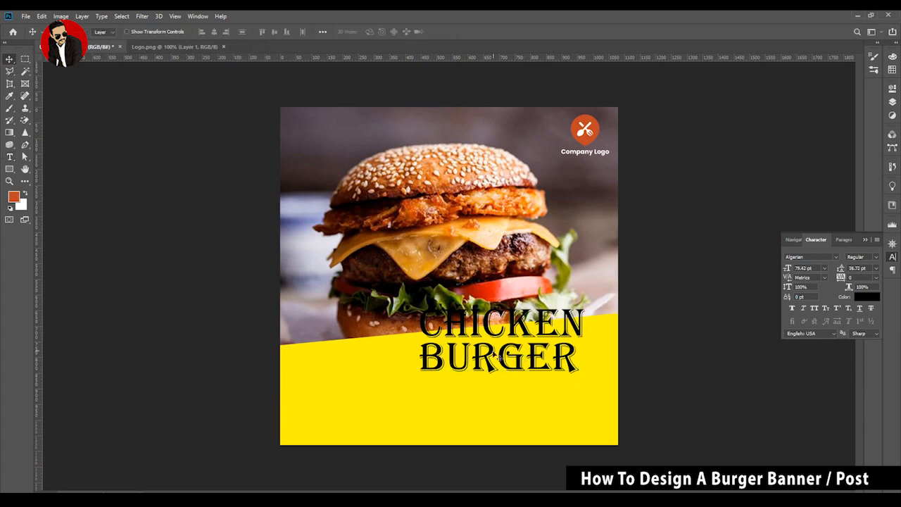
Step: Arrange the two title lines, duplicate "BURGER" as a third line below and change its text to "25% OFF"
left_click_drag(505, 360, 517, 403)
left_click(500, 339, "shift")
left_click(648, 365)
double_click(508, 393)
type("25% OFF")
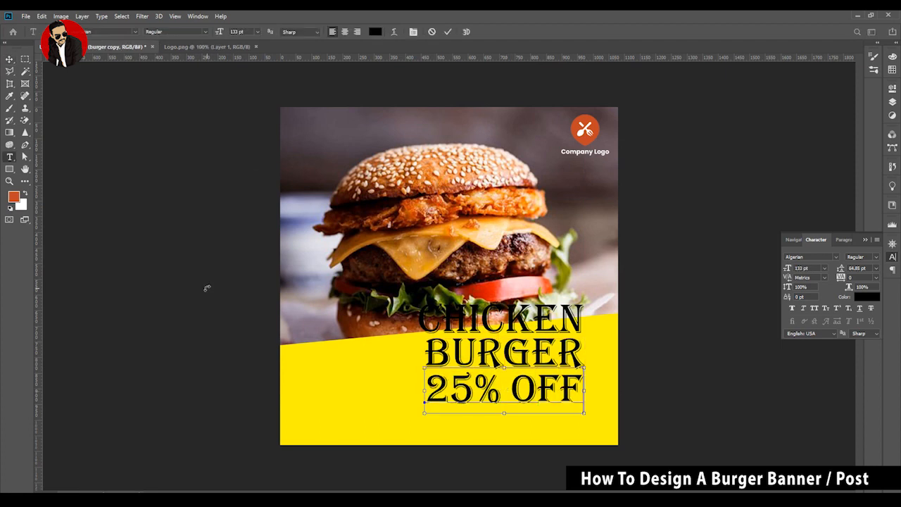
Step: Set the "25% OFF" text size to 78 pt and move it up beneath "BURGER"
key("ctrl+a")
left_click_drag(219, 33, 192, 31)
left_click(10, 59)
left_click_drag(472, 400, 472, 387)
Step: Duplicate the "25% OFF" line to its right and change the copy's text to "JUST FOR YOU"
left_click_drag(504, 386, 552, 386, "alt")
double_click(553, 384)
type("JUST FOR YOU")
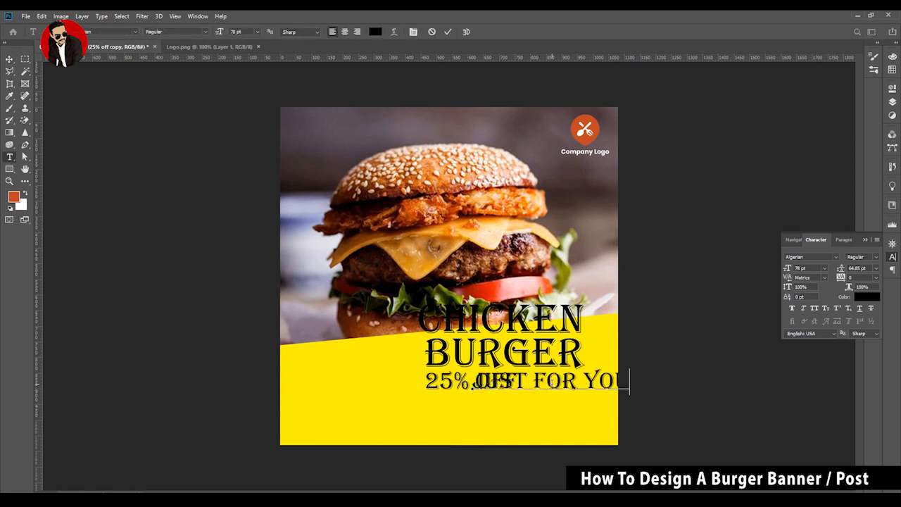
Step: Move the "JUST FOR YOU" text below the discount line and scale it down to about 50.43 pt
key("ctrl+a")
left_click_drag(219, 32, 214, 31)
left_click(10, 59)
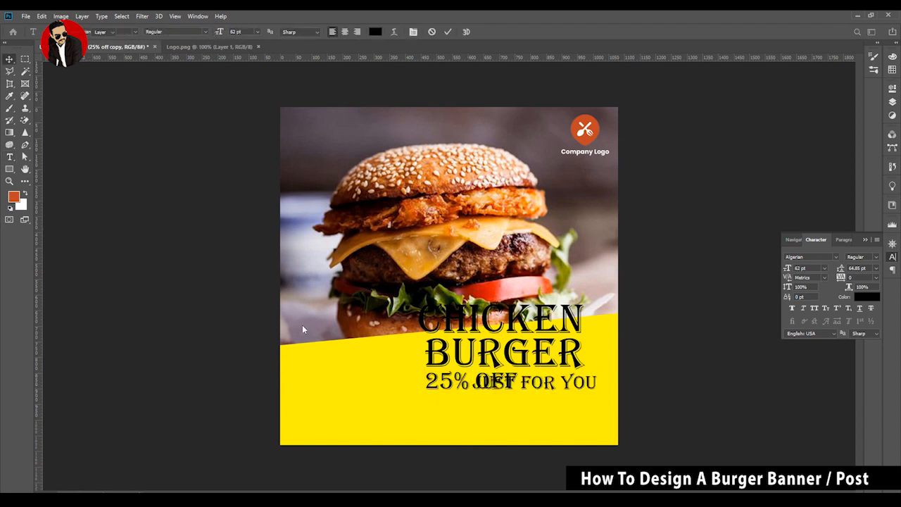
left_click_drag(551, 390, 564, 414)
key("ctrl+t")
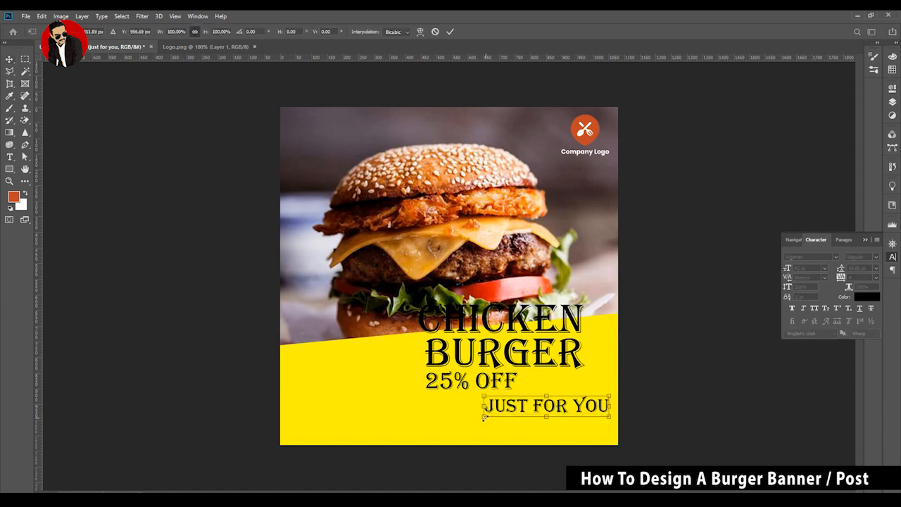
left_click_drag(484, 419, 552, 402)
key("Return")
Step: Set the font of the "just for you" text to Almonte
double_click(541, 399)
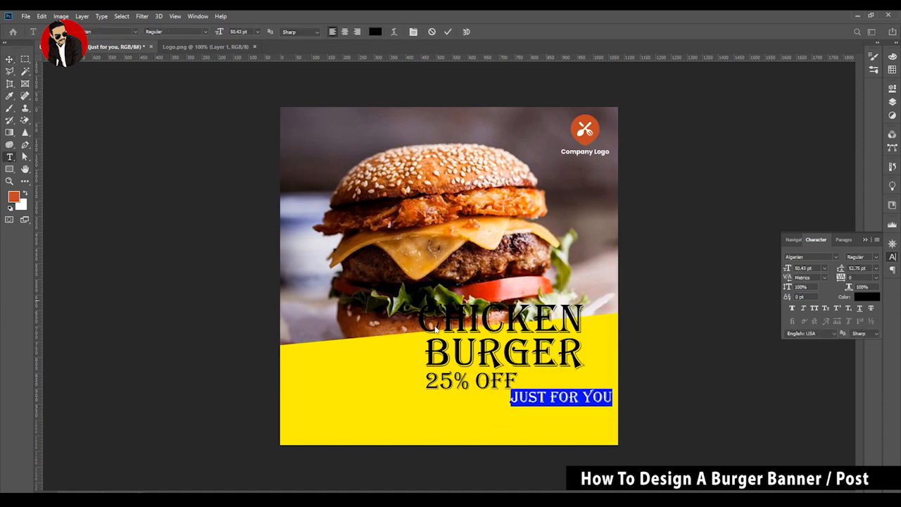
left_click(133, 32)
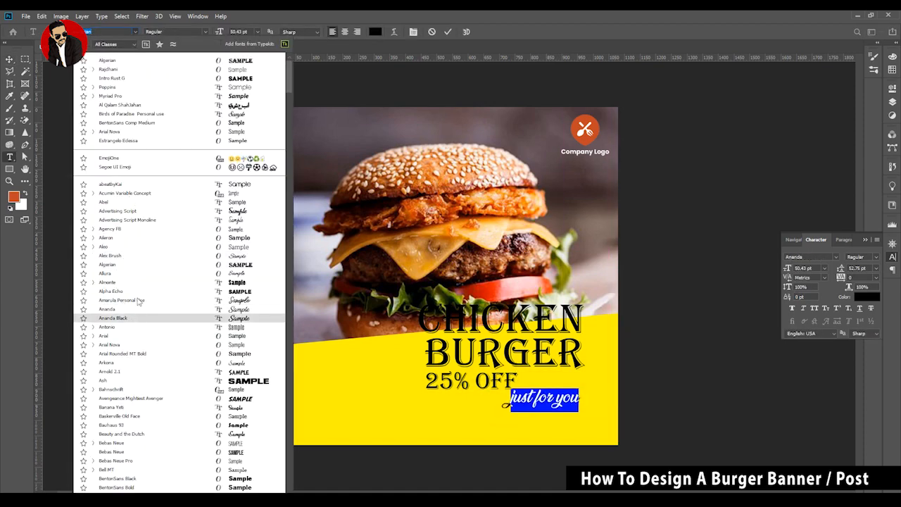
left_click(127, 283)
key("ctrl+Return")
key("v")
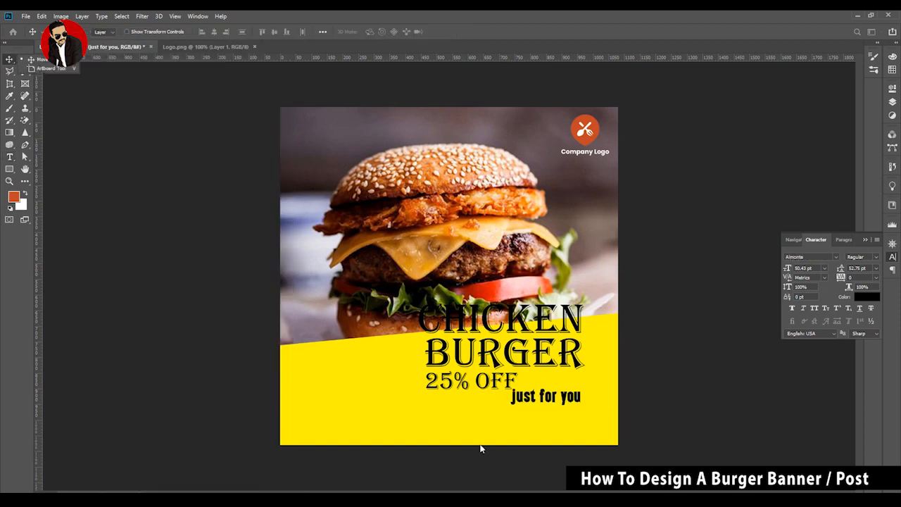
Step: Place "just for you" beside "25% OFF" and scale both texts to fit on one line beneath "BURGER"
left_click_drag(533, 400, 472, 383)
left_click(503, 383)
key("ctrl+t")
key("Return")
left_click_drag(539, 384, 512, 390)
key("ctrl+t")
key("Return")
Step: Capitalise the initials of the tagline so it reads "Just for You"
key("t")
left_click(511, 381)
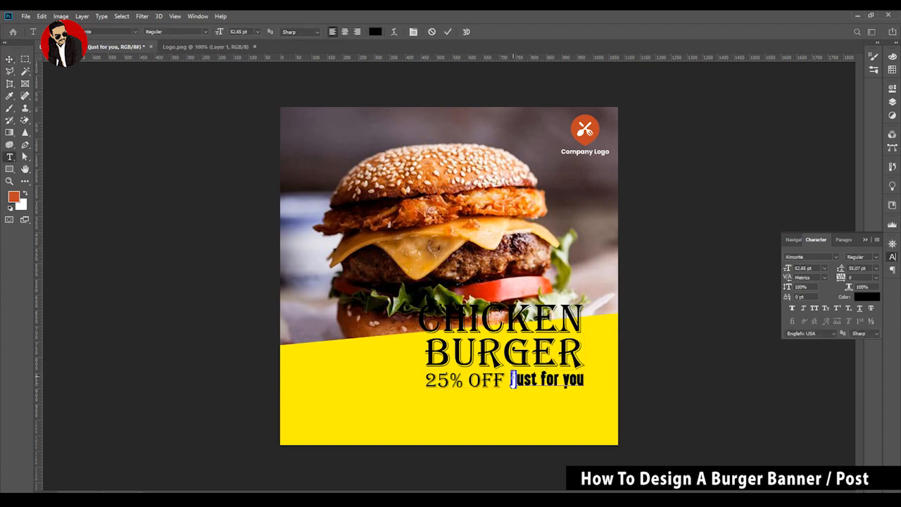
type("J")
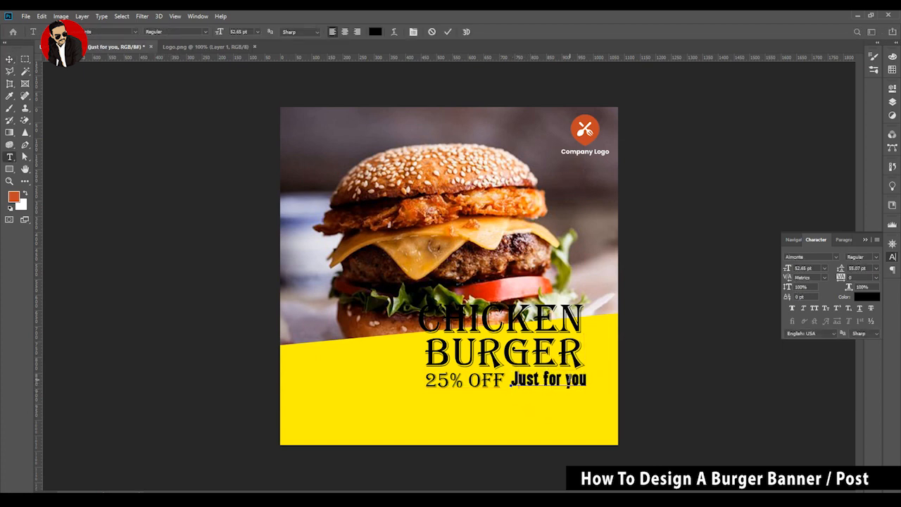
type("Y")
left_click(10, 59)
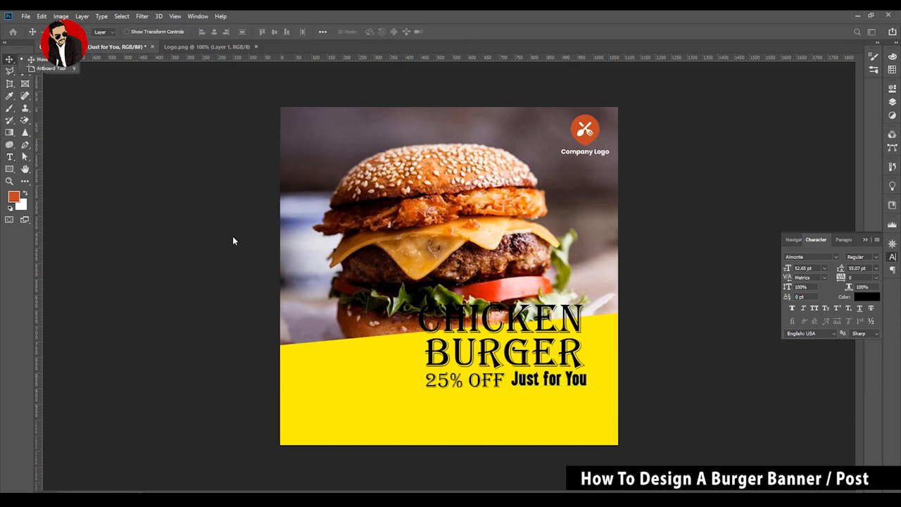
Step: Adjust the position of "Just for You" so it lines up with "25% OFF" and the right end of "BURGER"
left_click_drag(560, 384, 558, 389)
left_click(558, 389)
left_click(664, 390)
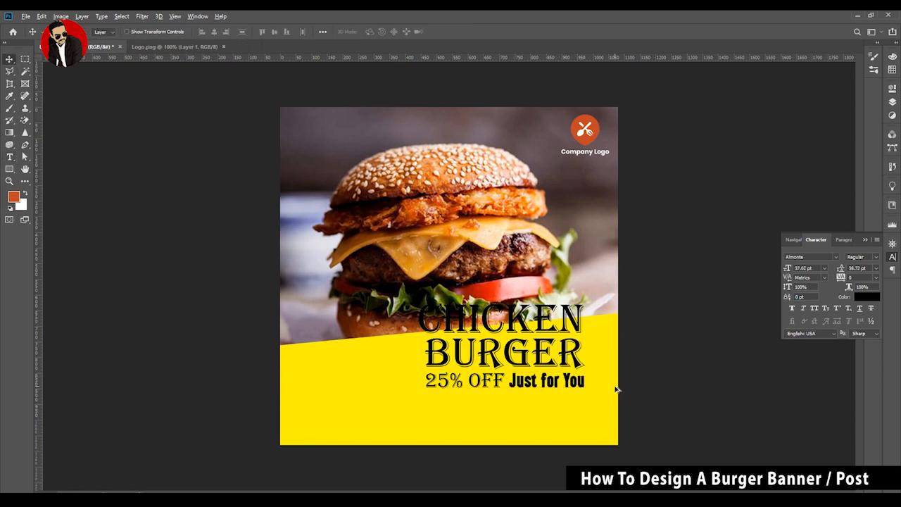
Step: Add a white 4 px outside stroke to the "CHICKEN" text
scroll(617, 389, "up", 1)
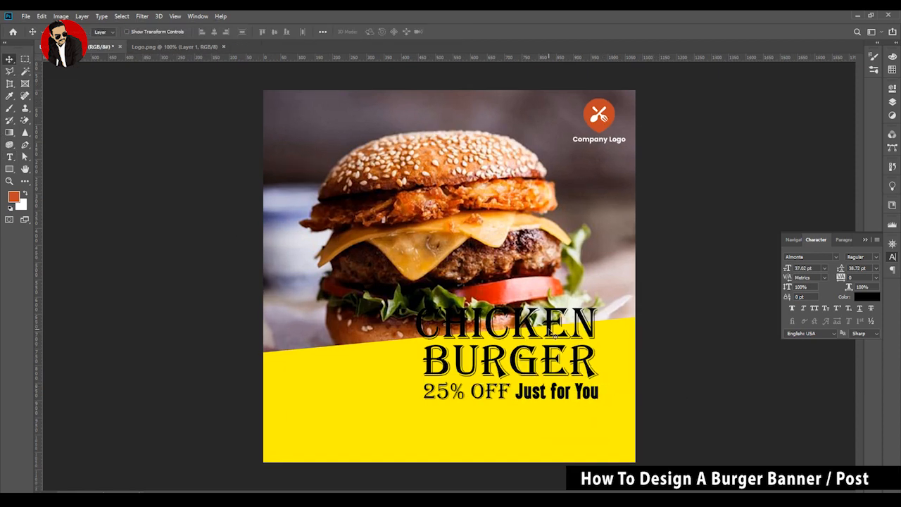
left_click(892, 102)
left_click(808, 202)
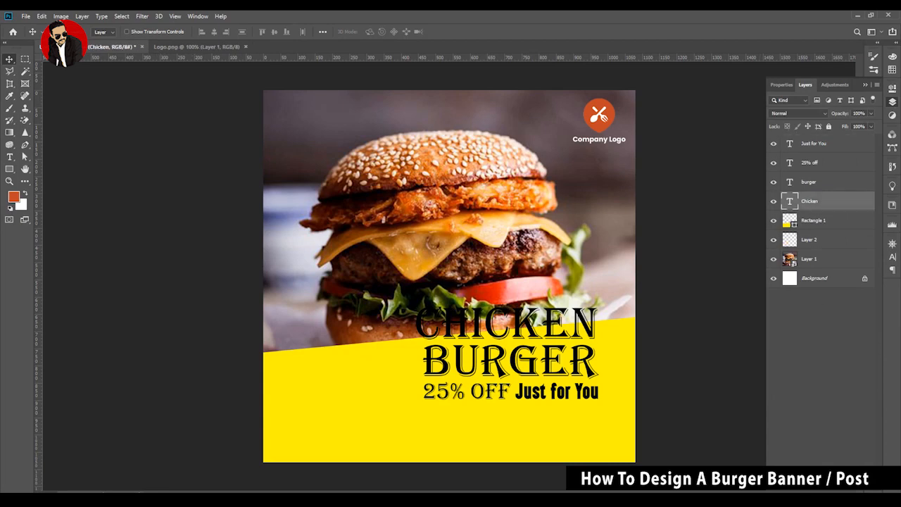
left_click(805, 490)
left_click(818, 416)
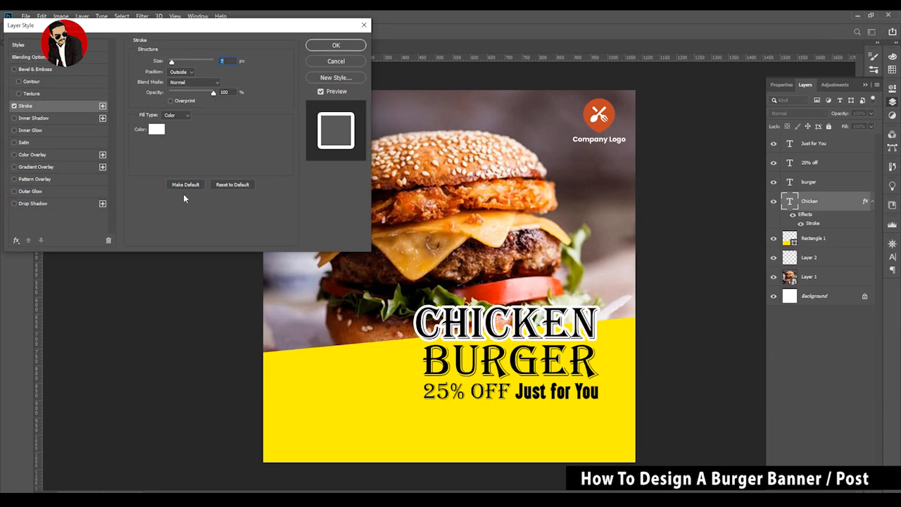
key("Down")
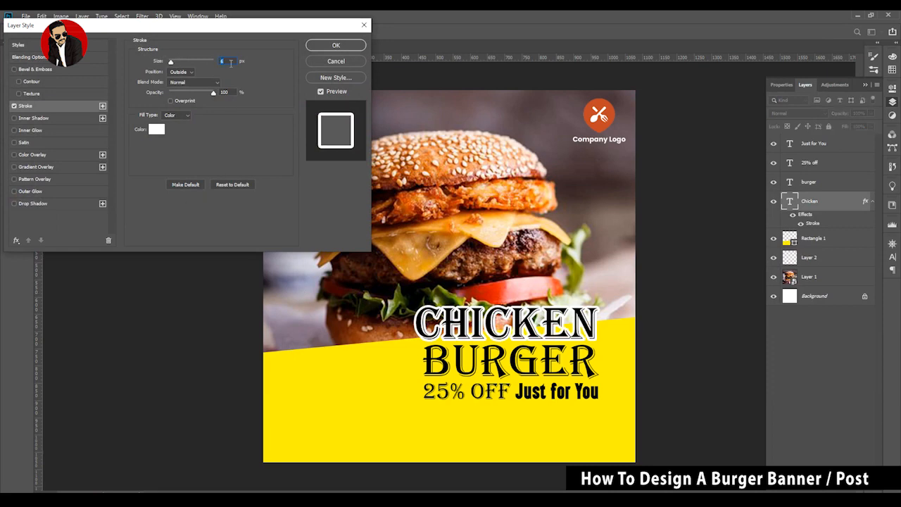
key("Down")
key("Down")
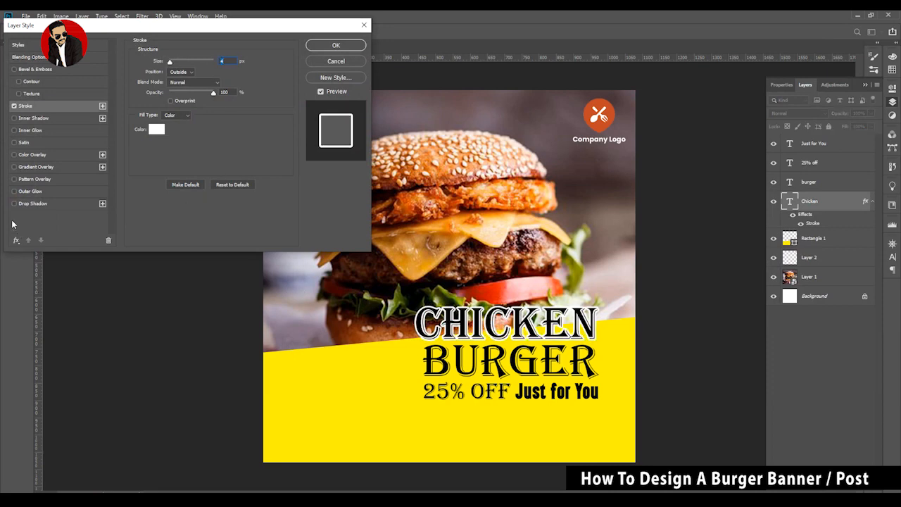
Step: Add a black drop shadow to the "CHICKEN" text, reduce the shadow's size and apply the layer style
left_click(31, 204)
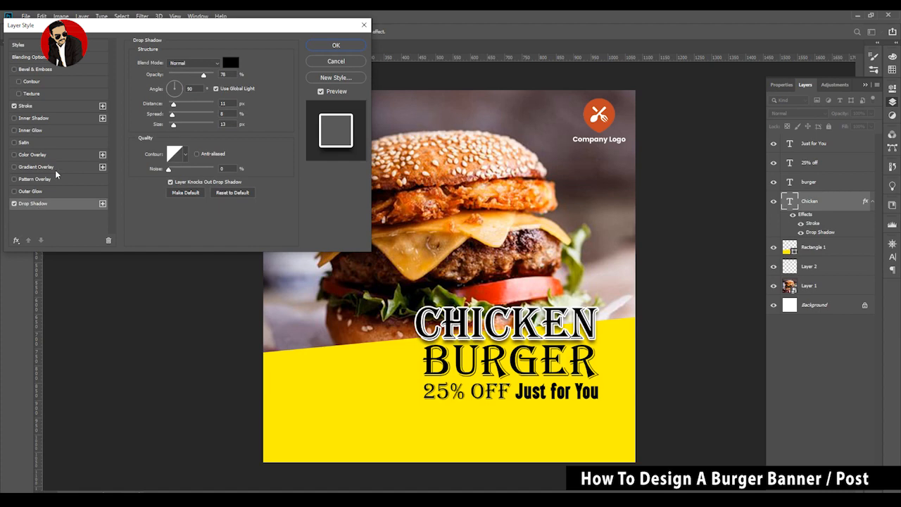
left_click_drag(174, 125, 172, 126)
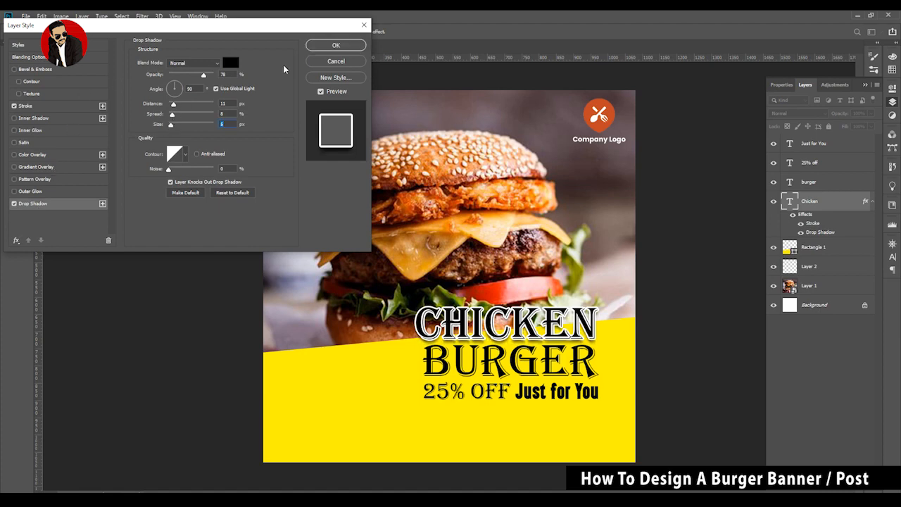
left_click(315, 46)
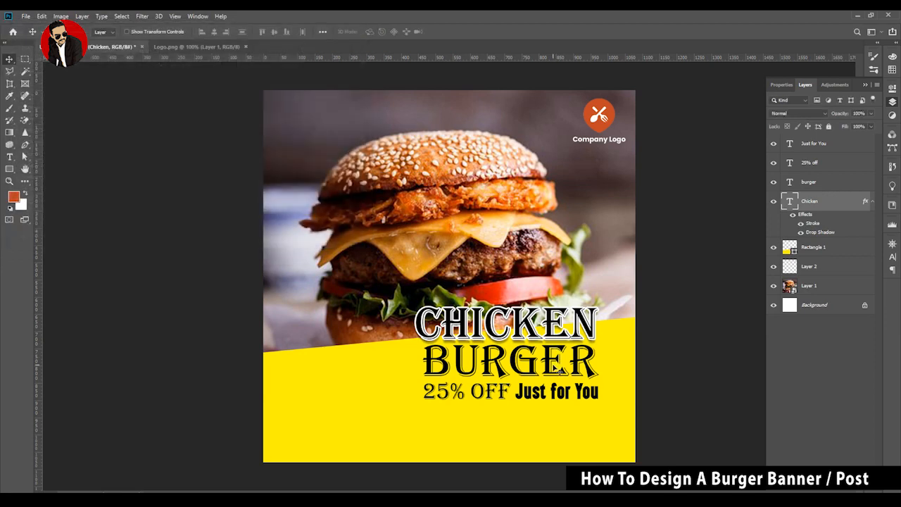
Step: Copy the stroke and drop shadow style from "CHICKEN" to the "BURGER" text
right_click(815, 201)
left_click(741, 387)
left_click(564, 365)
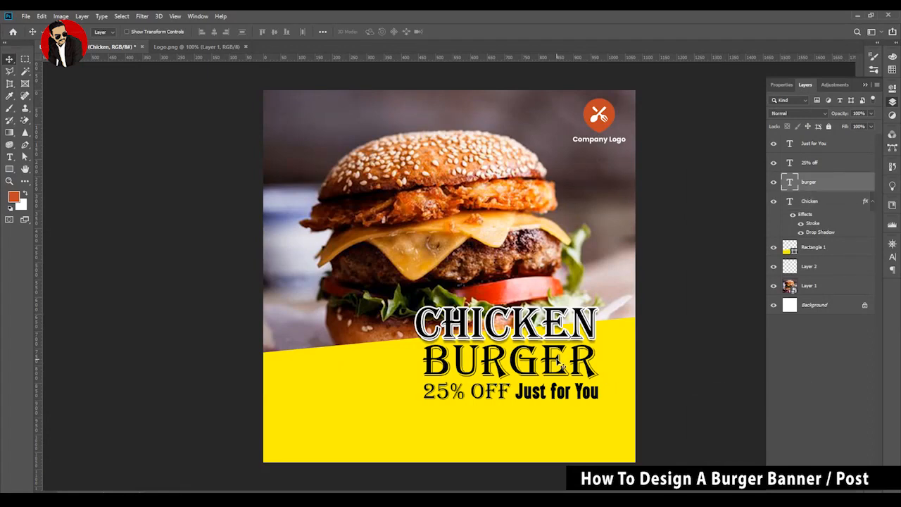
right_click(845, 183)
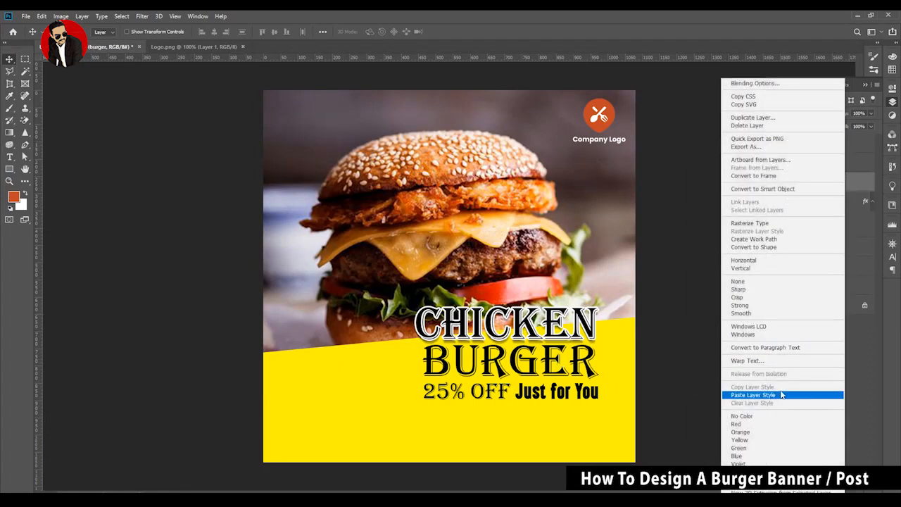
left_click(753, 395)
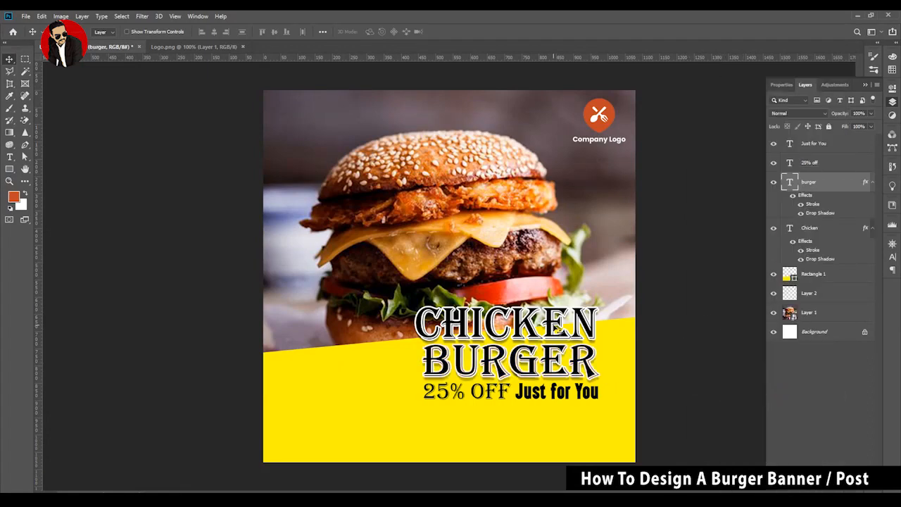
Step: Recolour the "CHICKEN" text from black to a dark reddish orange based on the logo colour
double_click(556, 326)
left_click(375, 32)
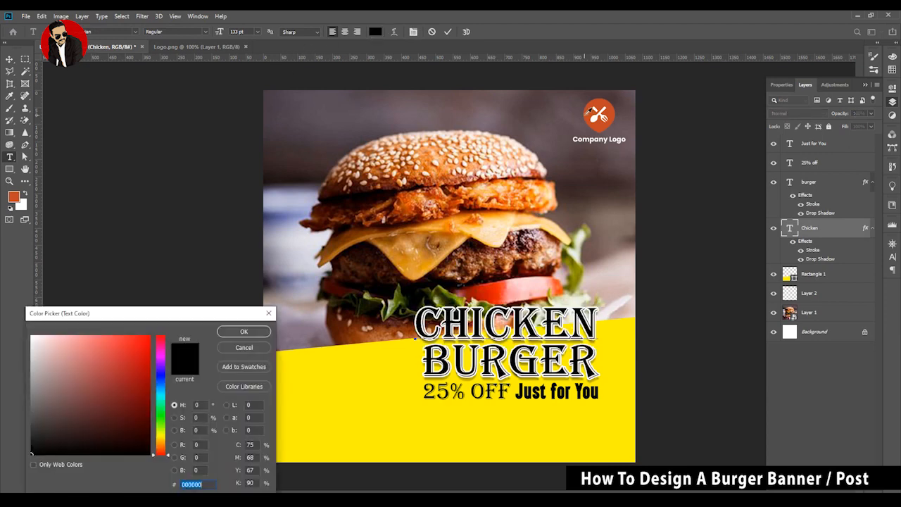
left_click(506, 191)
left_click_drag(129, 363, 154, 374)
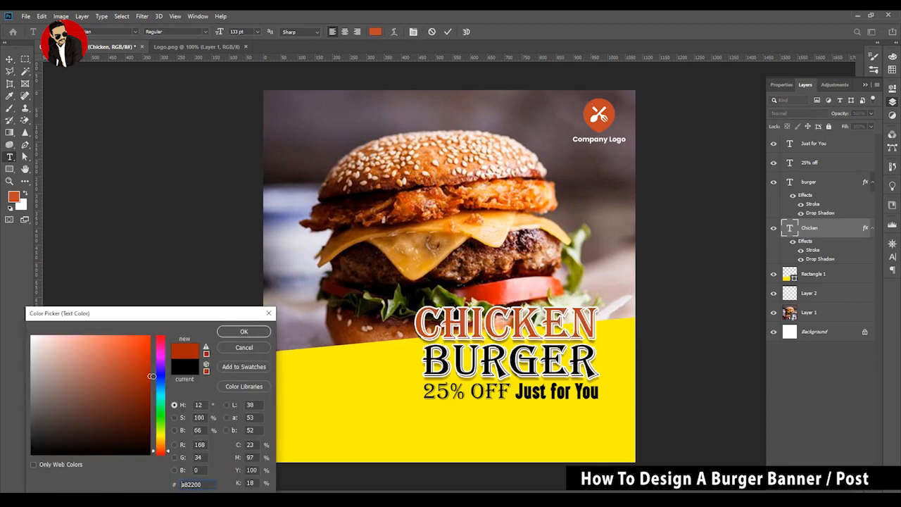
left_click(244, 331)
left_click(4, 61)
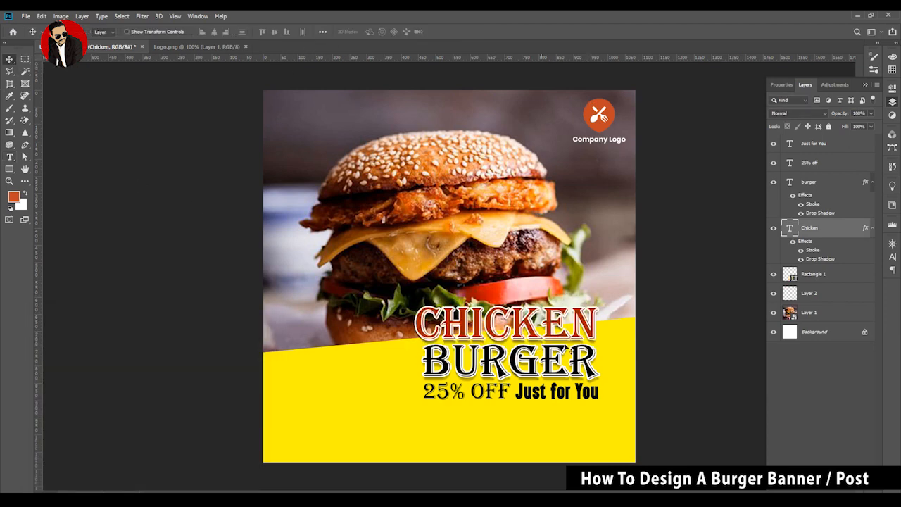
Step: Enlarge the "BURGER" text slightly so its left end lines up with "CHICKEN" above it
left_click(585, 371)
key("ctrl+t")
left_click_drag(598, 336, 607, 335)
key("Return")
Step: Nudge "25% OFF" and "Just for You" together slightly down to leave a gap beneath "BURGER"
left_click(494, 390)
left_click(495, 392)
left_click(537, 393, "shift")
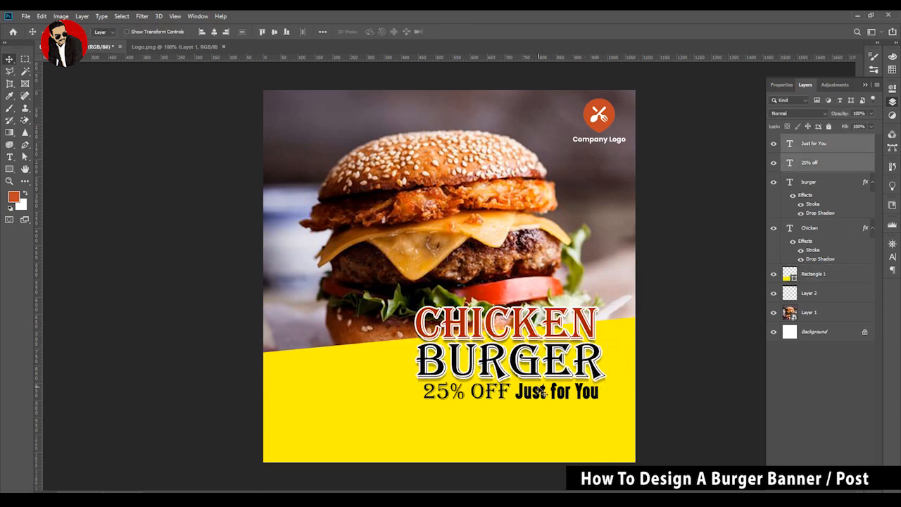
key("Down")
key("Down")
key("Down")
key("Down")
key("Down")
key("Down")
key("Down")
left_click(666, 384)
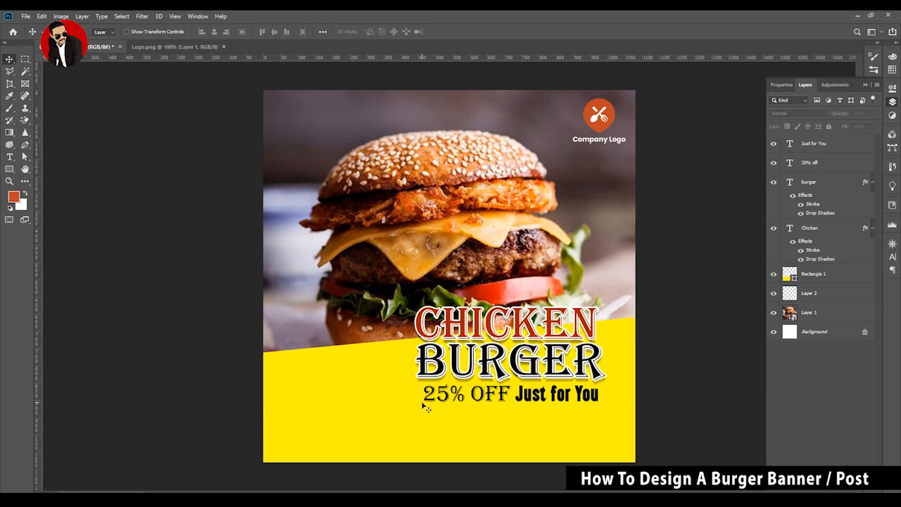
Step: Enlarge all four text lines together towards the lower left of the banner
left_click(462, 390)
left_click(528, 395, "shift")
left_click(524, 367, "shift")
left_click(520, 330, "shift")
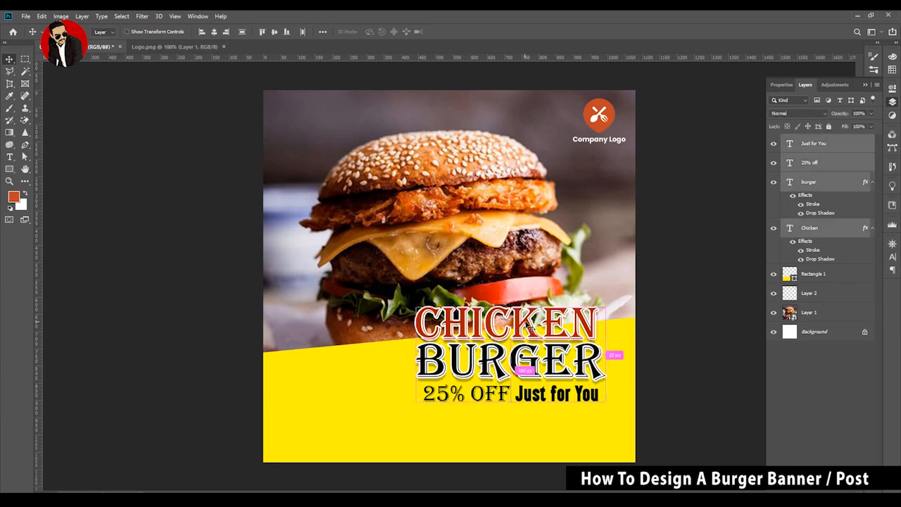
key("ctrl+t")
left_click_drag(418, 403, 389, 421)
key("Return")
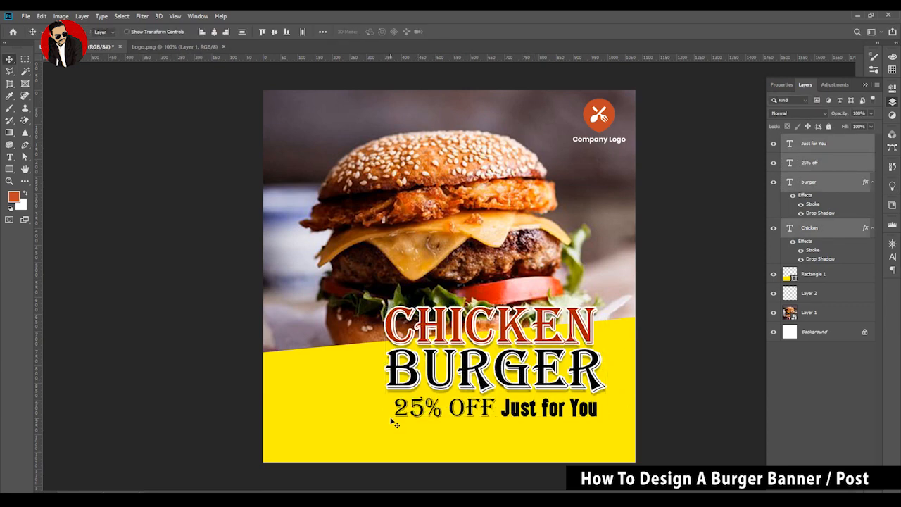
left_click(661, 305)
left_click_drag(479, 219, 476, 227)
key("ctrl+z")
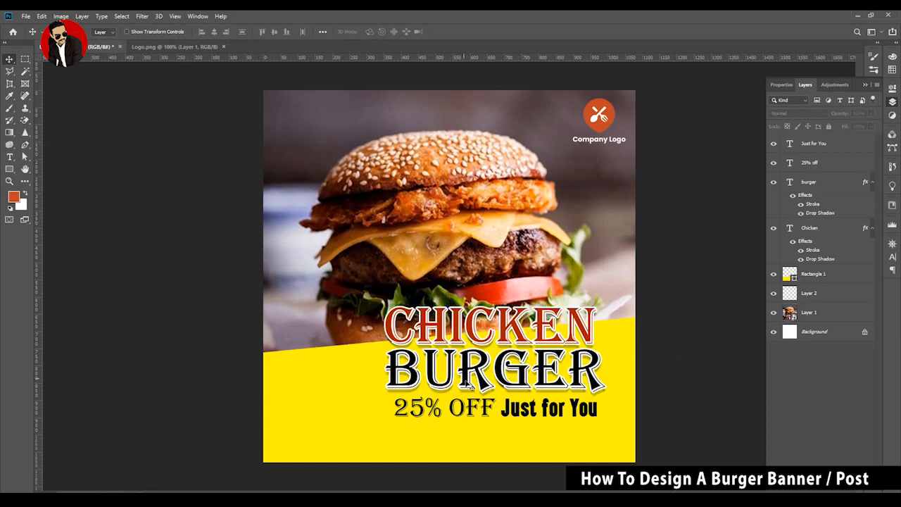
Step: Steepen the slant of the yellow panel by lowering the left end of its upper edge
left_click(312, 394)
key("ctrl+t")
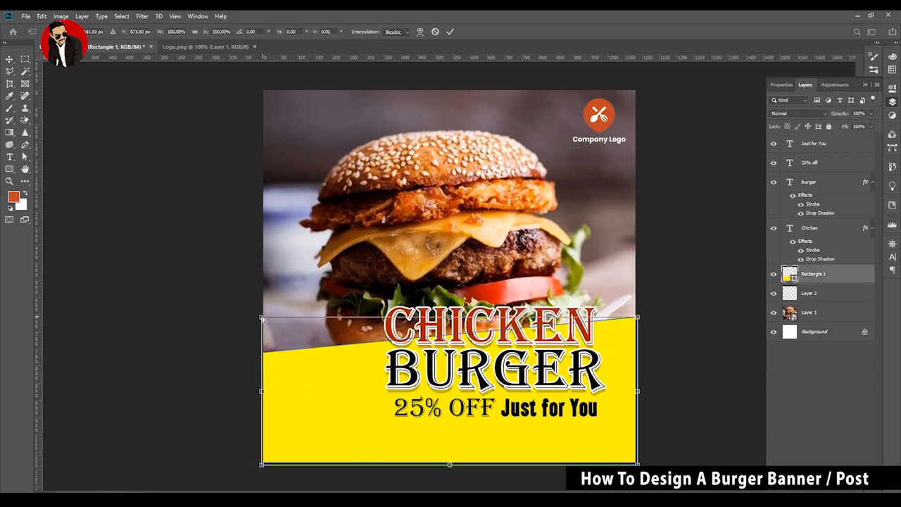
left_click_drag(262, 319, 264, 355)
key("Return")
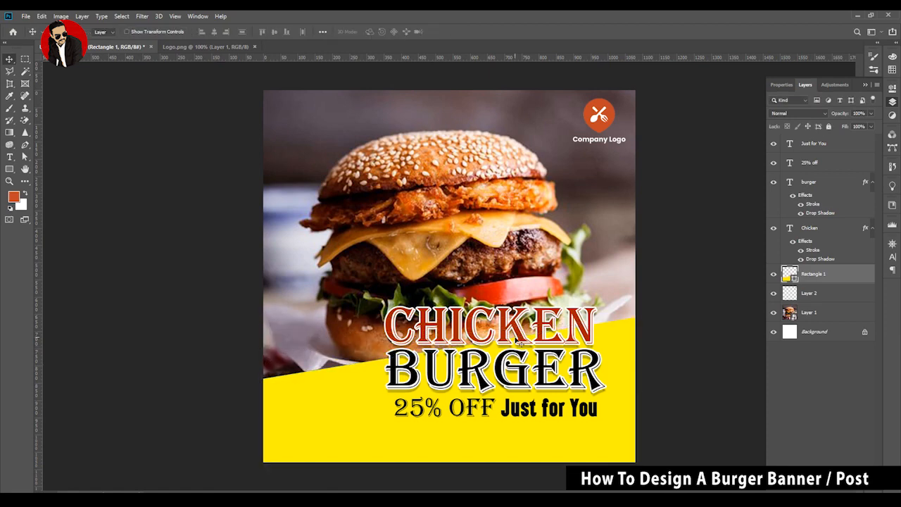
Step: Change the slanted panel's fill from yellow to orange, about #ffa800
double_click(788, 275)
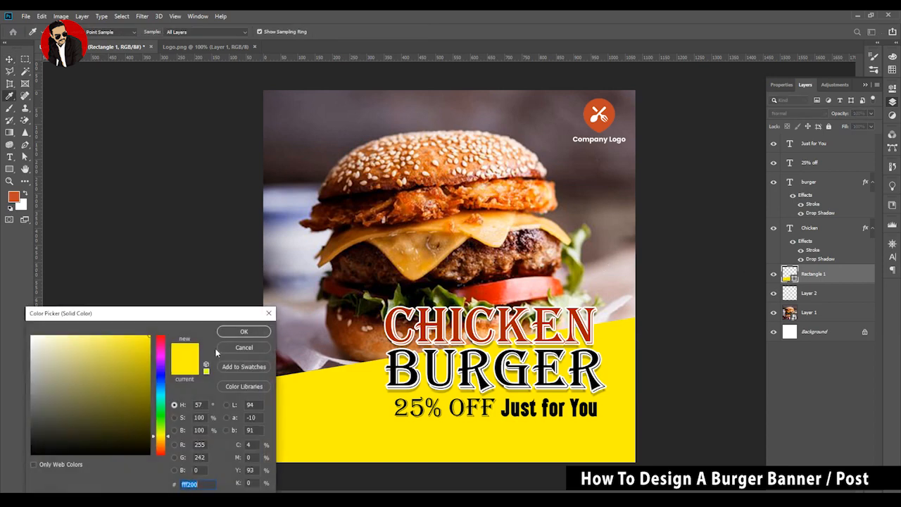
left_click_drag(170, 437, 168, 444)
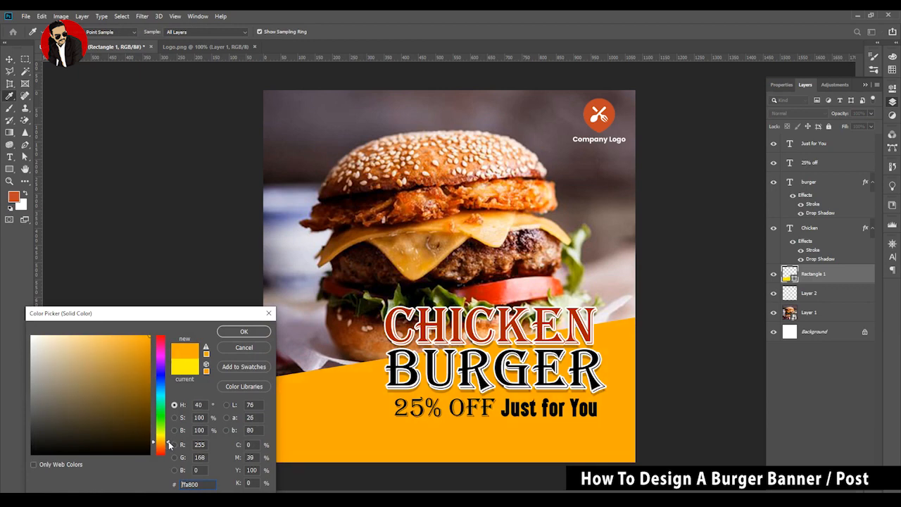
left_click(243, 335)
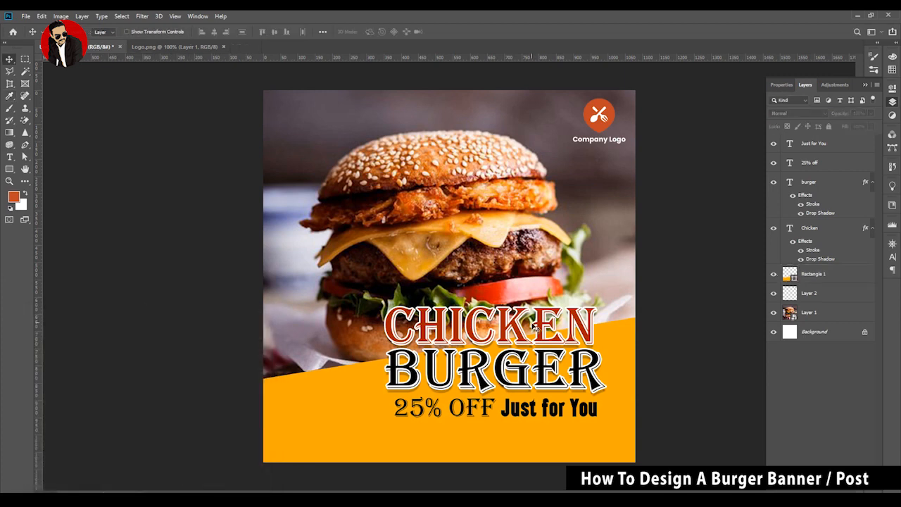
Step: Recolour the "CHICKEN" text to a bright red, about #f31e02
double_click(789, 228)
left_click(374, 33)
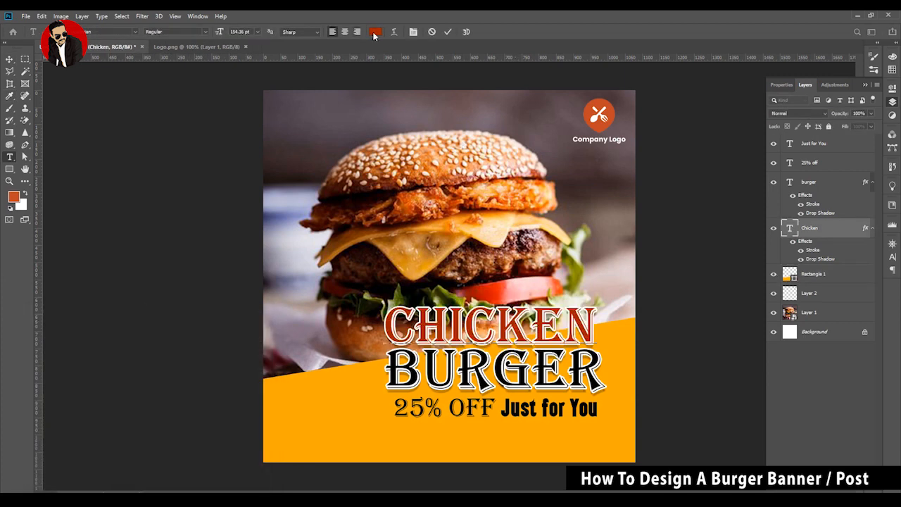
left_click_drag(168, 458, 167, 458)
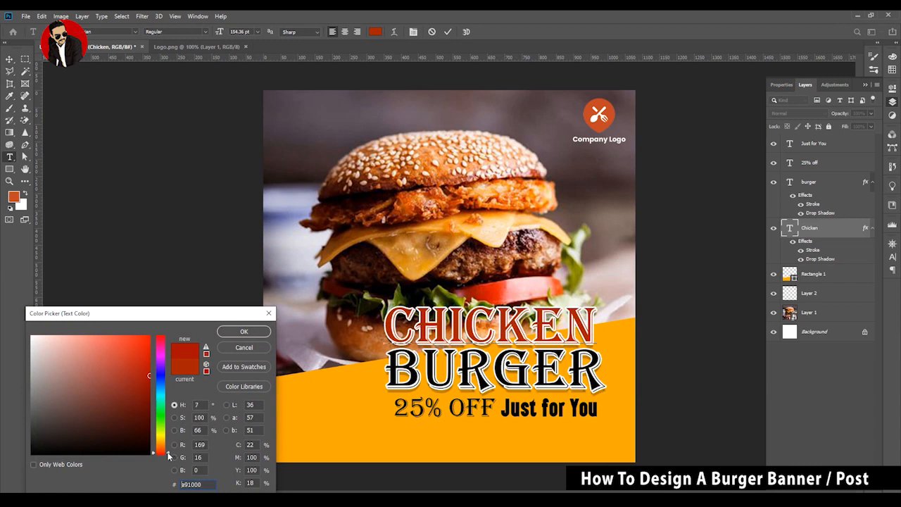
left_click_drag(131, 374, 149, 345)
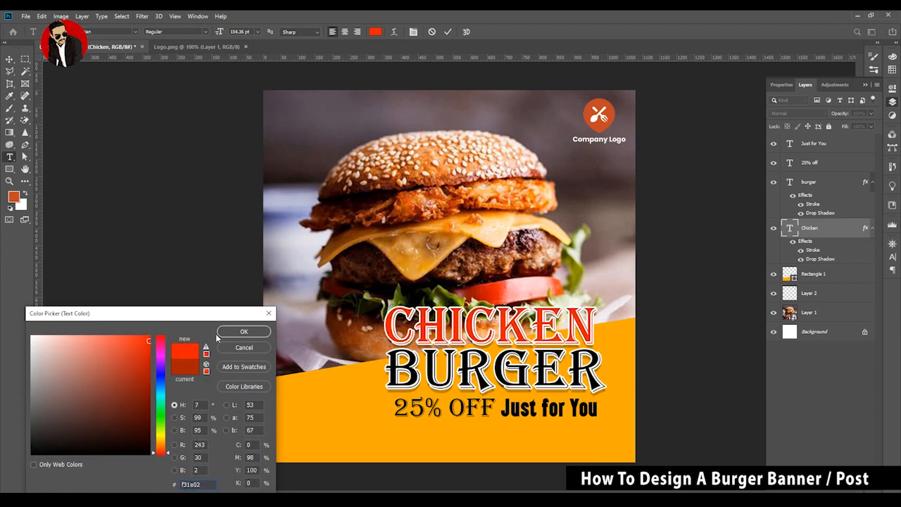
left_click(238, 332)
key("ctrl+Return")
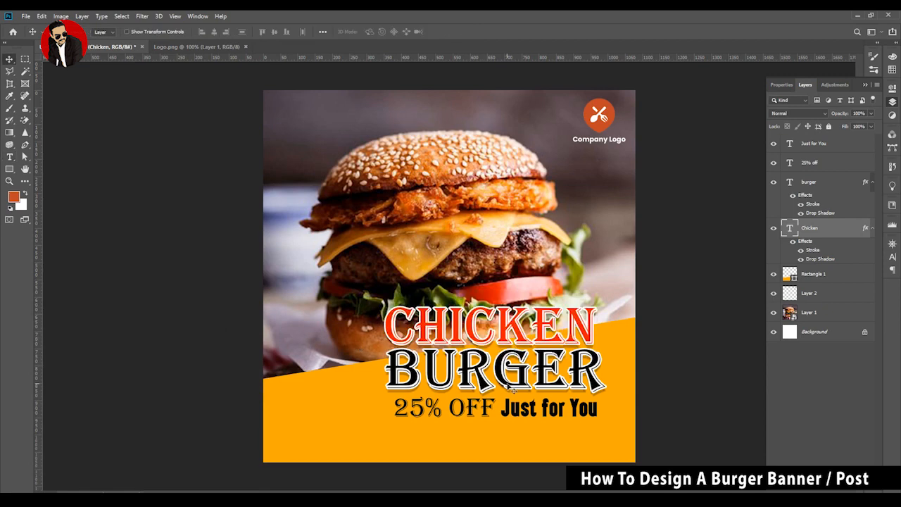
Step: Change the font of "CHICKEN", "BURGER" and "25% OFF" together to Intro Rust G
key("alt+shift+bracketright")
key("alt+shift+bracketright")
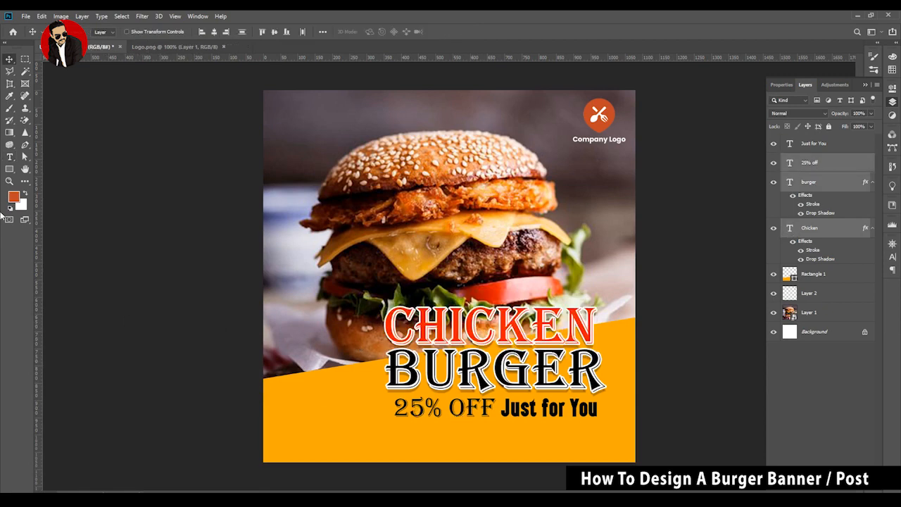
left_click(8, 157)
left_click(132, 33)
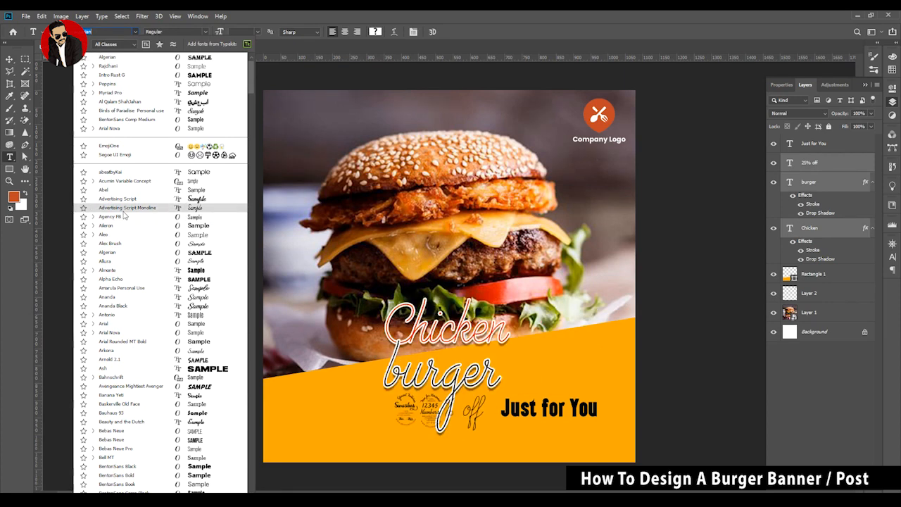
scroll(128, 119, "up", 1)
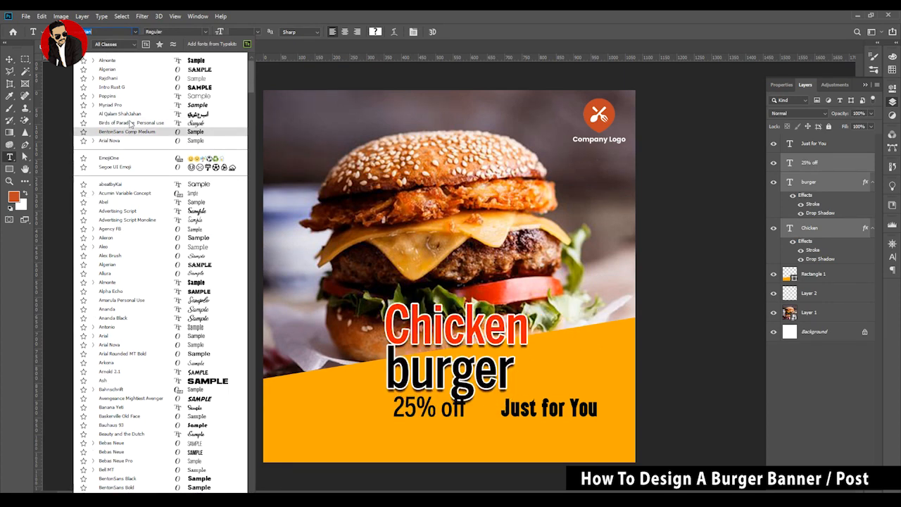
left_click(120, 87)
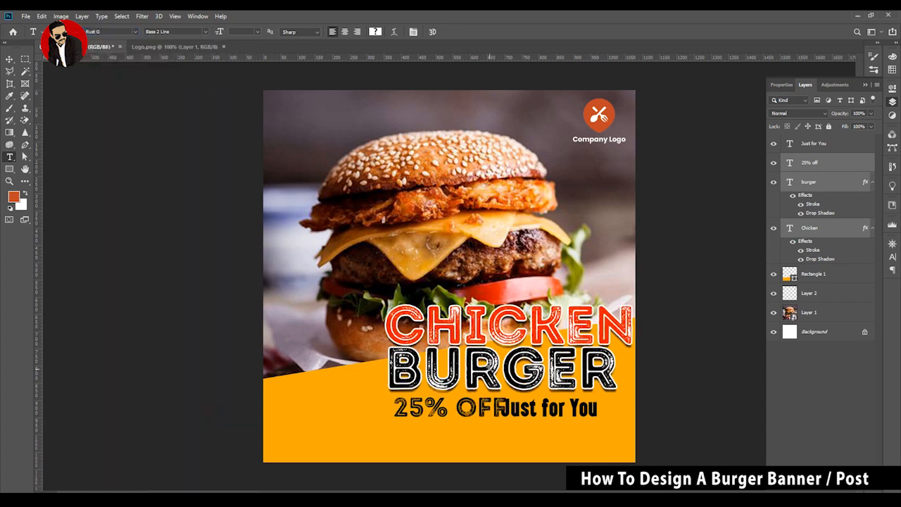
left_click(9, 58)
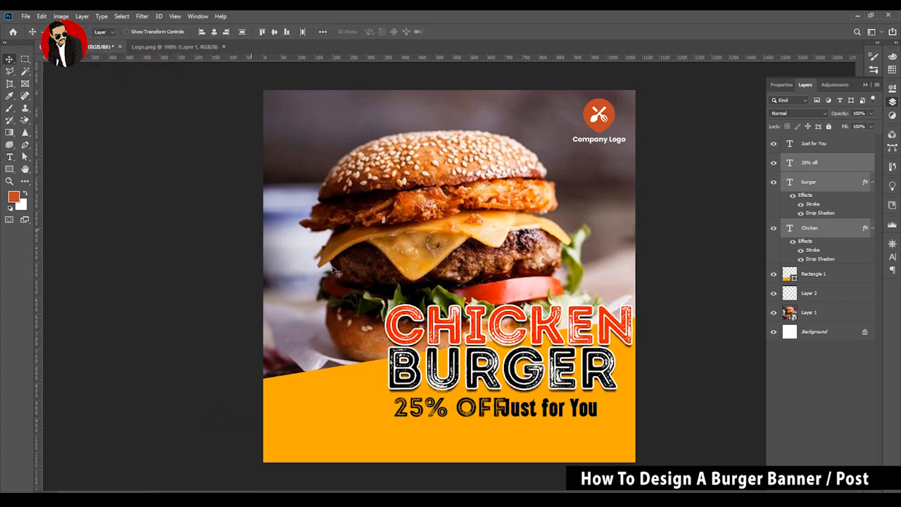
Step: Move the "CHICKEN" text up and to the left and scale it to about 82%
left_click(523, 324)
left_click_drag(553, 324, 536, 309)
key("ctrl+t")
left_click_drag(622, 284, 579, 315)
left_click_drag(387, 342, 381, 345)
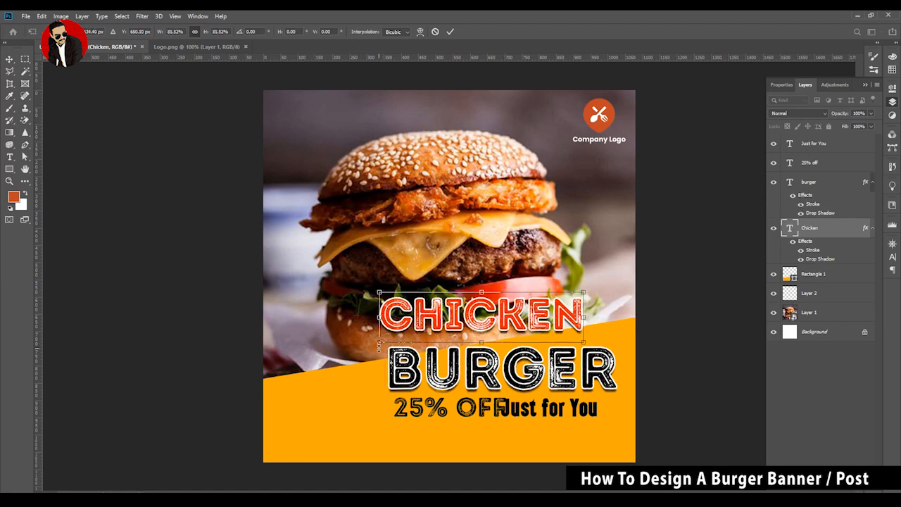
key("Return")
Step: Move "BURGER" up beneath "CHICKEN", align their left ends and scale it down slightly
left_click_drag(440, 374, 435, 366)
key("ctrl+t")
left_click_drag(612, 394, 599, 389)
key("Return")
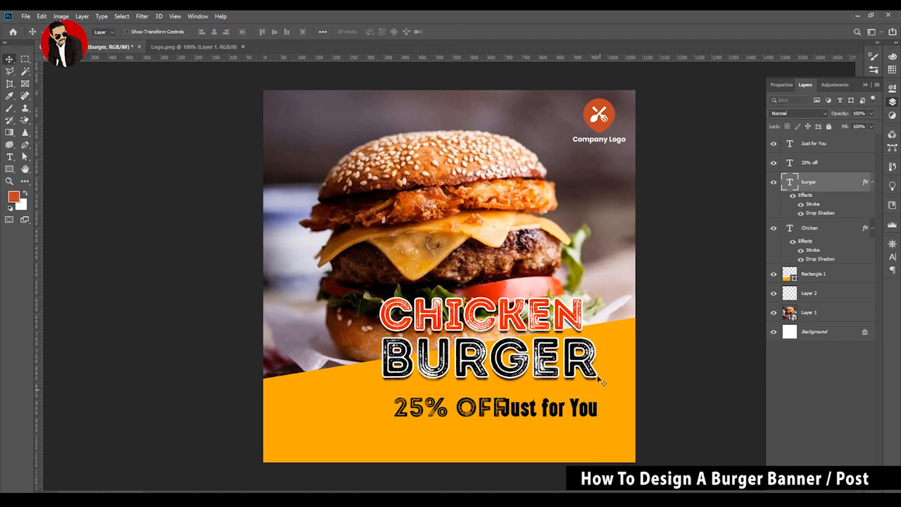
Step: Move "25% OFF" and "Just for You" up beneath "BURGER" so they sit side by side without overlapping
left_click(578, 323)
left_click_drag(438, 410, 428, 399)
left_click_drag(517, 410, 518, 398)
Step: Change the "Just for You" text to the Rajdhani font and recolour it white (#ffffff)
left_click(9, 158)
left_click(138, 32)
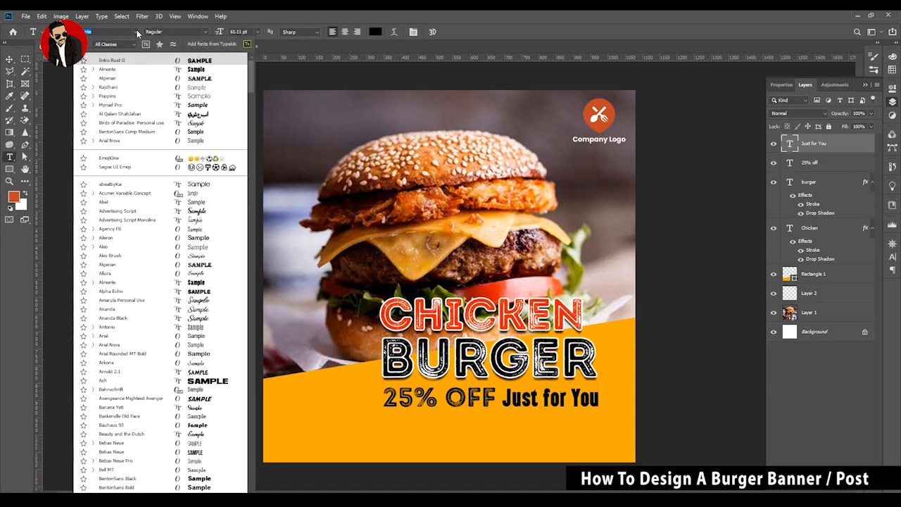
left_click(114, 94)
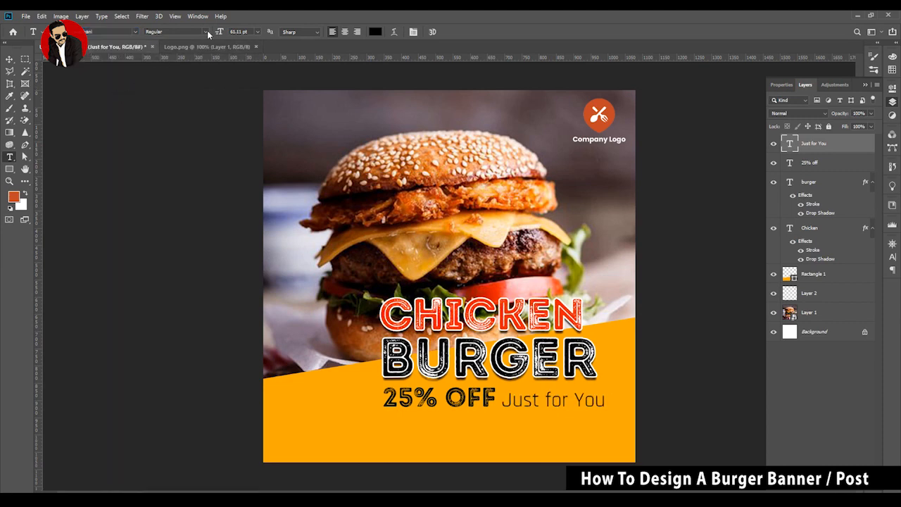
left_click(375, 31)
left_click_drag(110, 378, 30, 335)
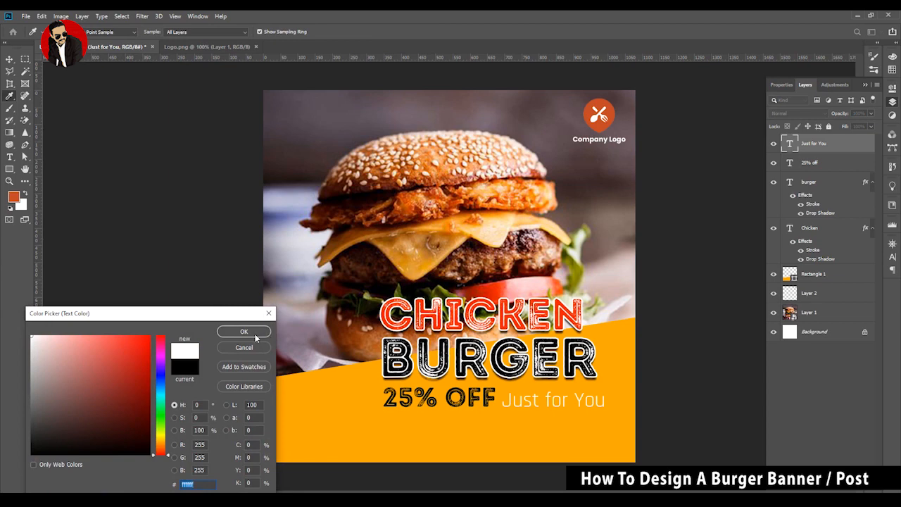
left_click(244, 332)
Step: Set the "Just for You" text to the SemiBold style with a tracking of -25
left_click(892, 259)
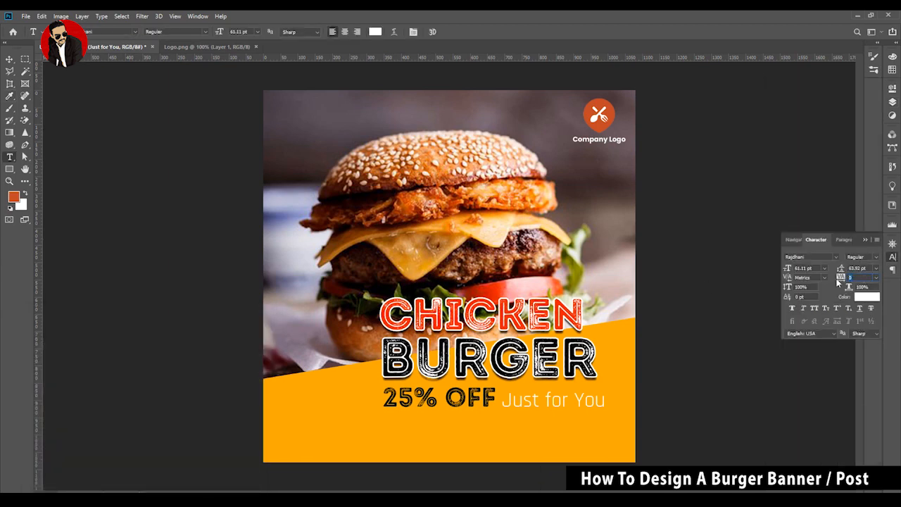
left_click(876, 257)
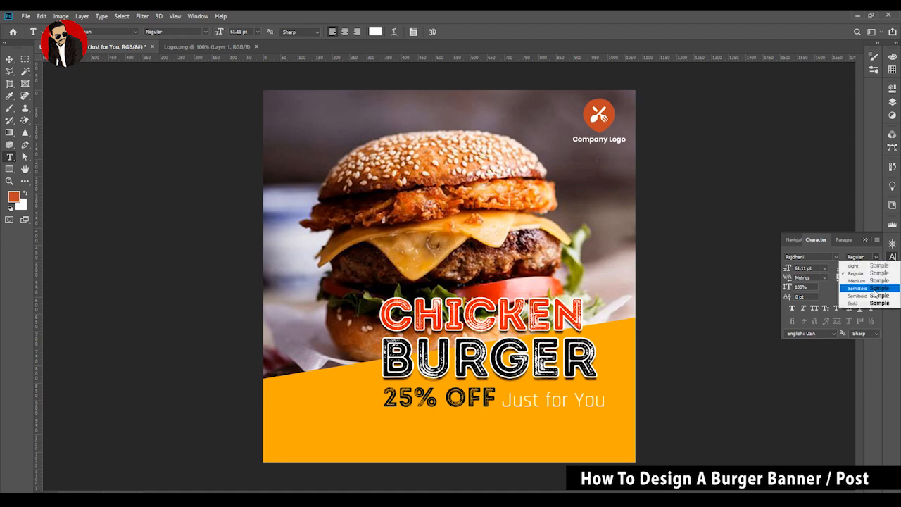
left_click(874, 292)
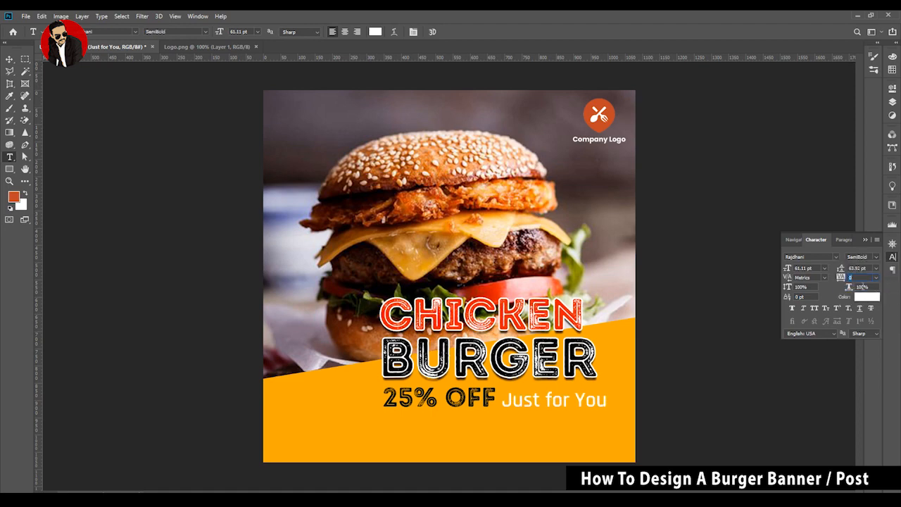
left_click(875, 283)
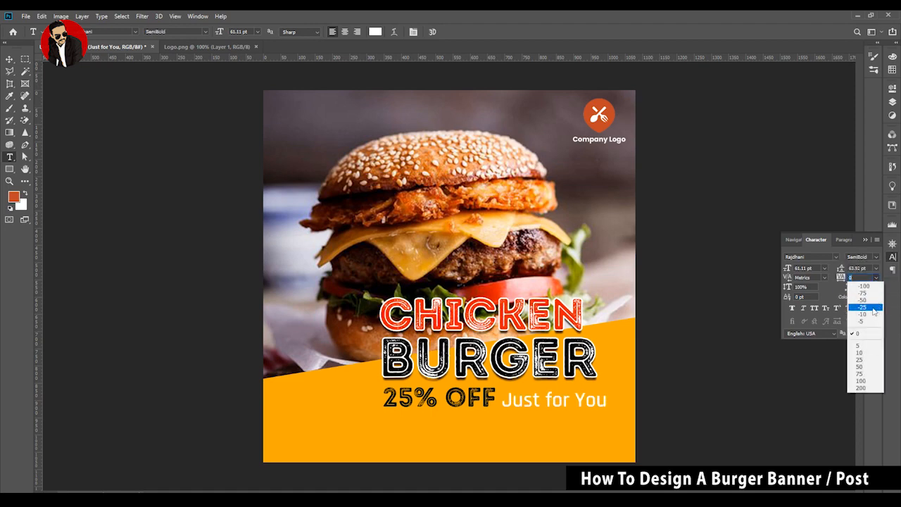
left_click(868, 309)
Step: Reposition "Just for You" level with "25% OFF" and scale it up slightly
key("v")
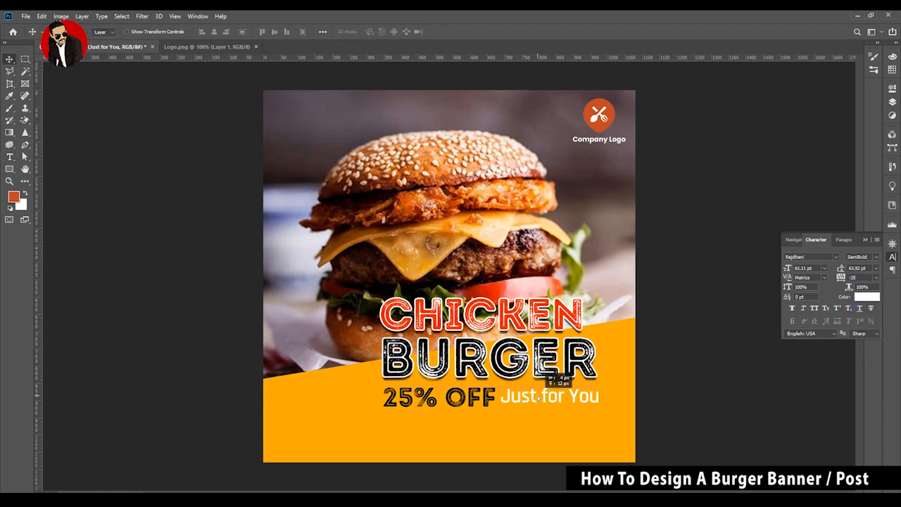
left_click_drag(555, 415, 554, 410)
key("ctrl+t")
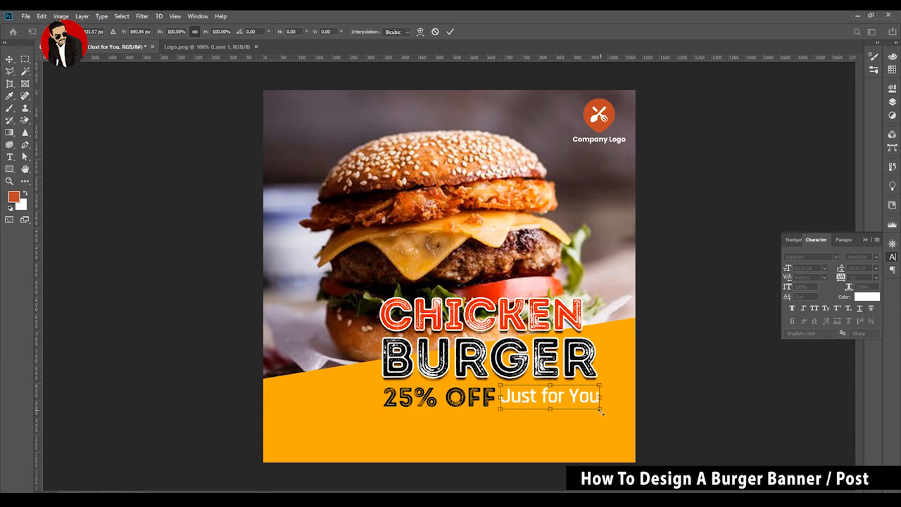
left_click_drag(601, 412, 603, 412)
left_click_drag(568, 398, 572, 401)
key("Return")
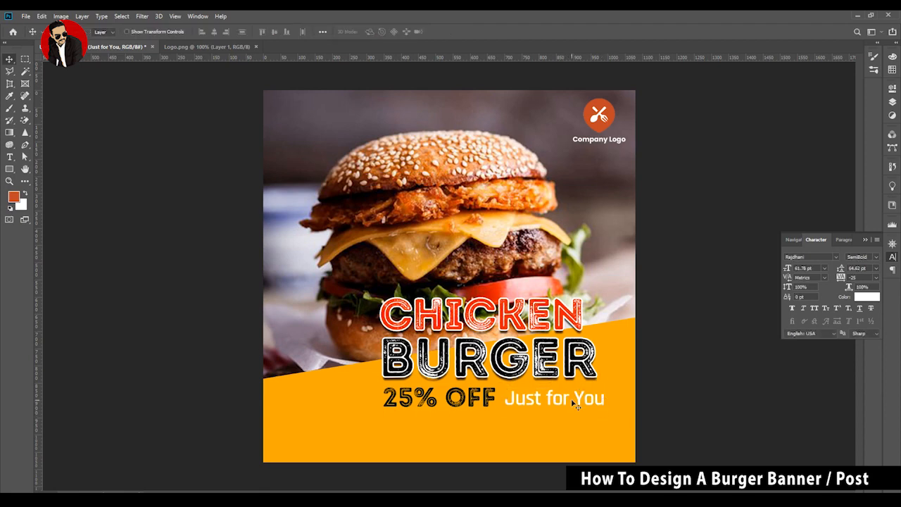
Step: Tighten the tracking of the "Just for You" text to -40
double_click(580, 403)
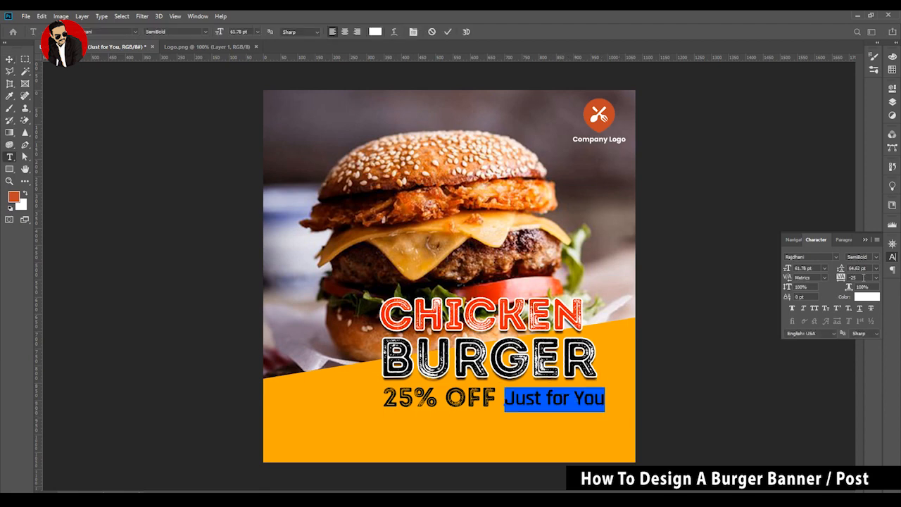
type("-40")
key("Return")
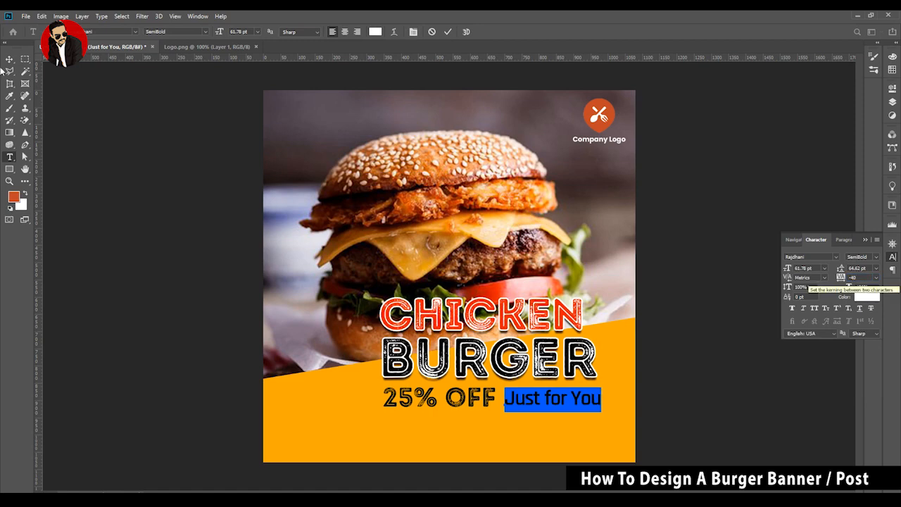
left_click(10, 59)
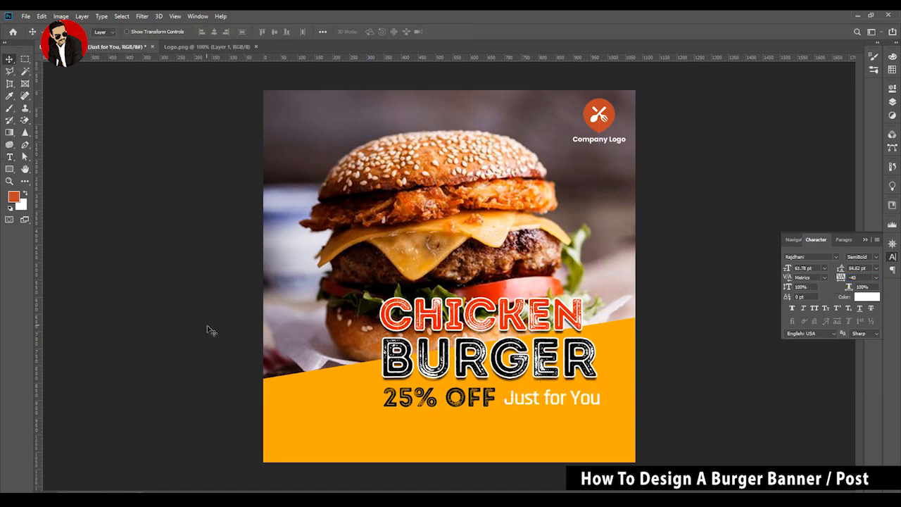
left_click_drag(333, 271, 396, 249)
left_click(618, 342)
key("ctrl+t")
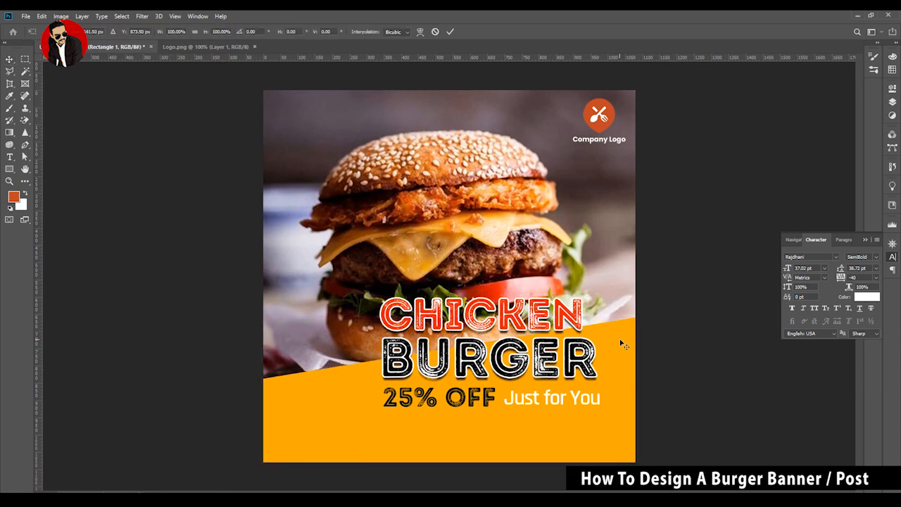
left_click_drag(639, 317, 638, 317)
key("Return")
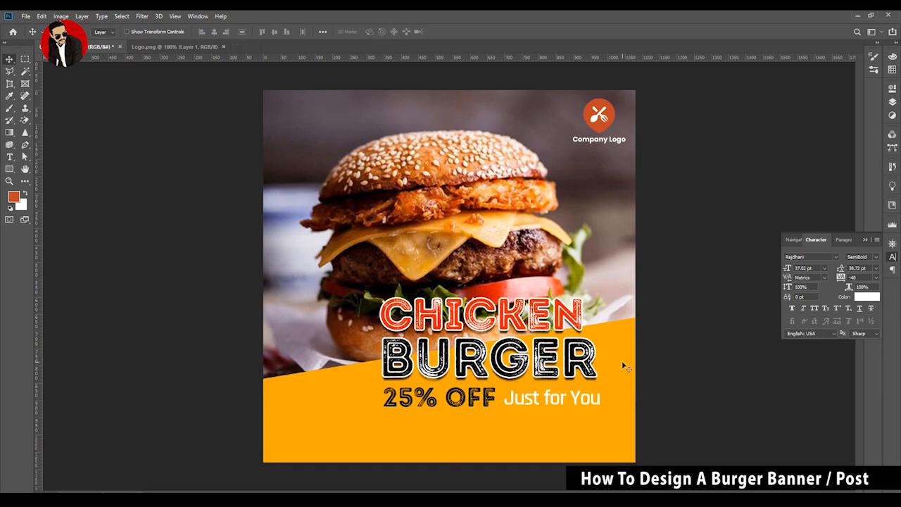
Step: Move the whole four-part text group down a little and enlarge it slightly towards the lower left
left_click_drag(471, 403, 470, 408)
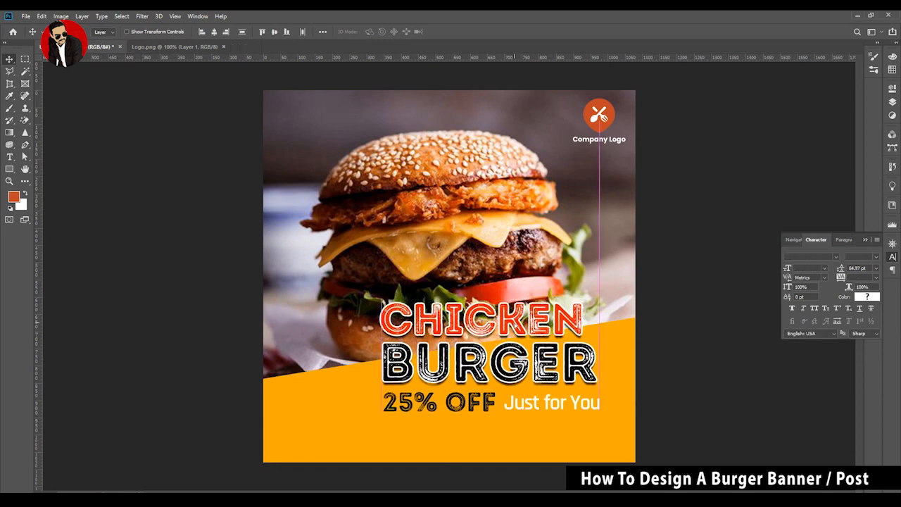
key("ctrl+t")
left_click_drag(381, 411, 375, 415)
key("Return")
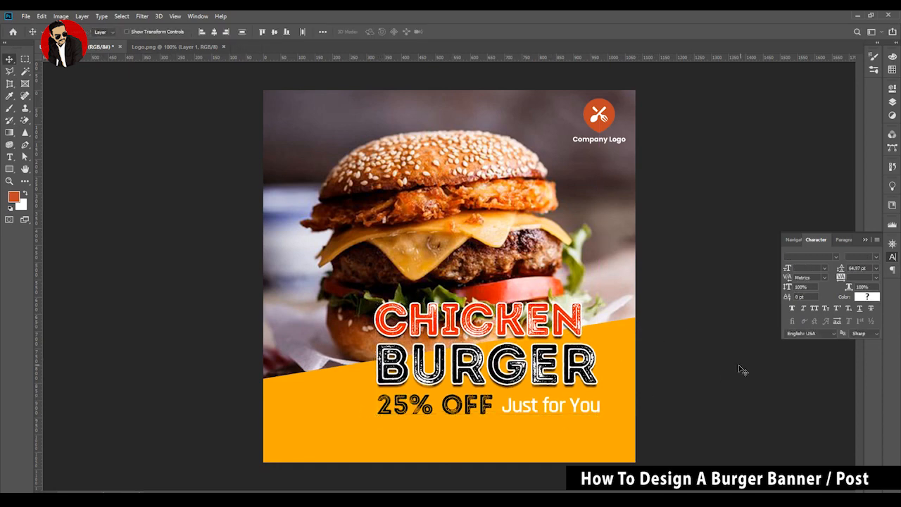
left_click(742, 370)
Step: Scale "BURGER" down slightly, keeping its left end in line with the other text
left_click(591, 373)
key("ctrl+t")
left_click_drag(599, 398, 594, 394)
key("Return")
Step: Scale "CHICKEN" up until it is as wide as "BURGER"
left_click(546, 336)
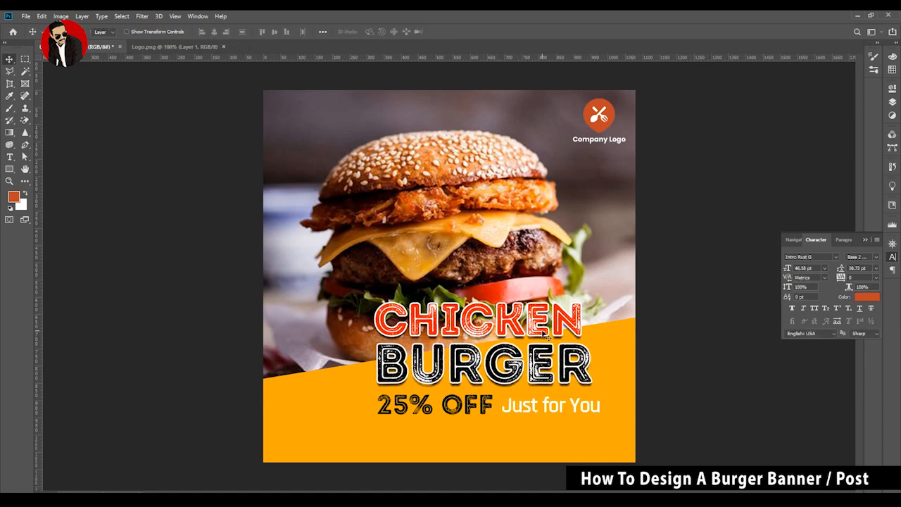
key("ctrl+t")
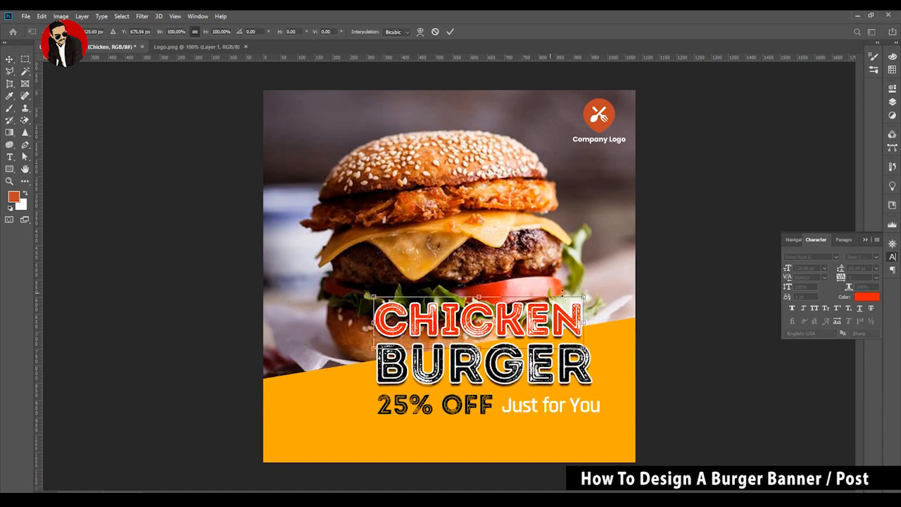
left_click_drag(586, 297, 594, 291)
key("Return")
Step: Scale "CHICKEN" down from its upper-right corner so it is slightly narrower than "BURGER"
double_click(563, 315)
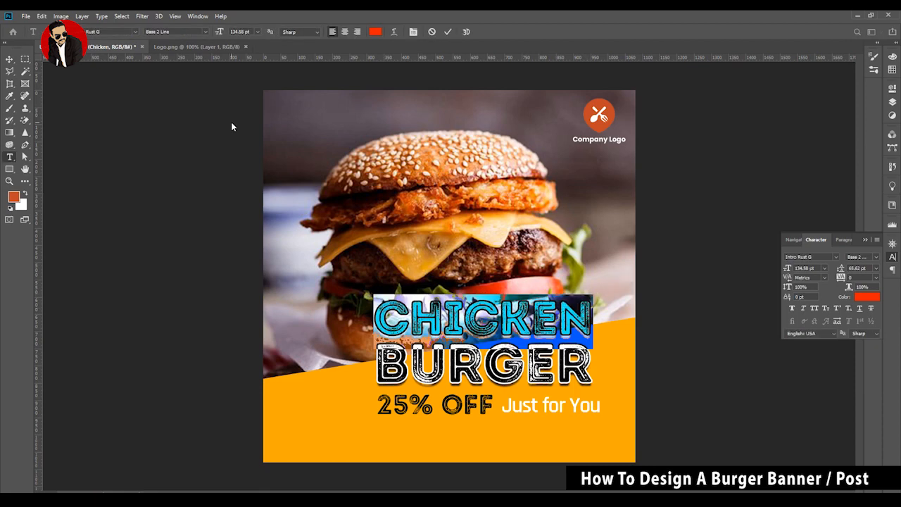
left_click(9, 59)
key("ctrl+t")
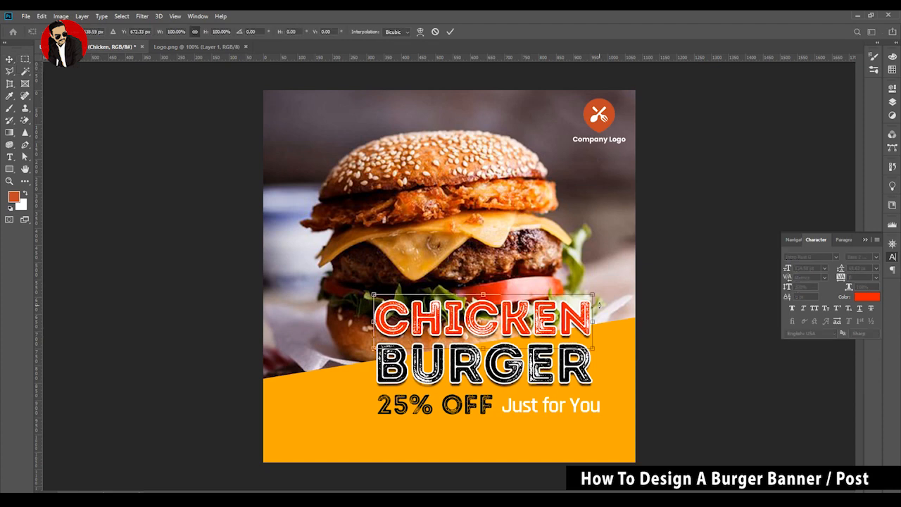
left_click_drag(594, 293, 581, 298)
key("Return")
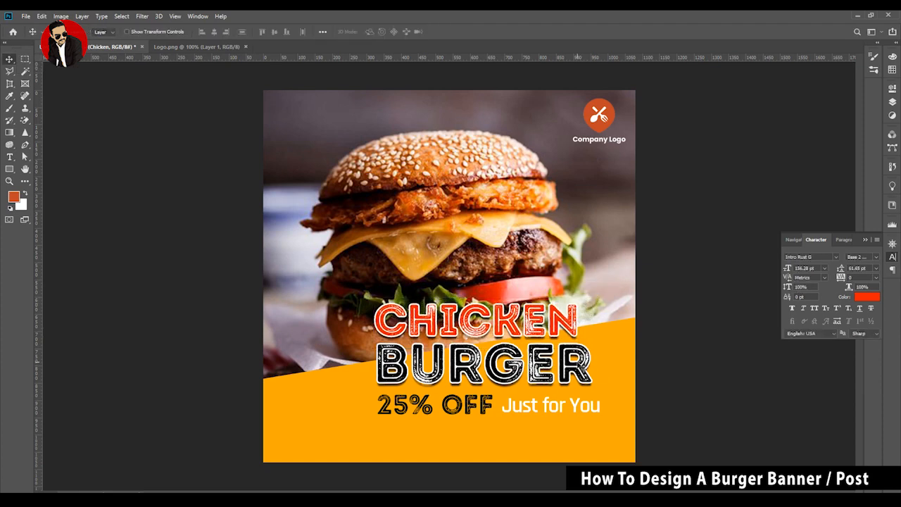
double_click(581, 366)
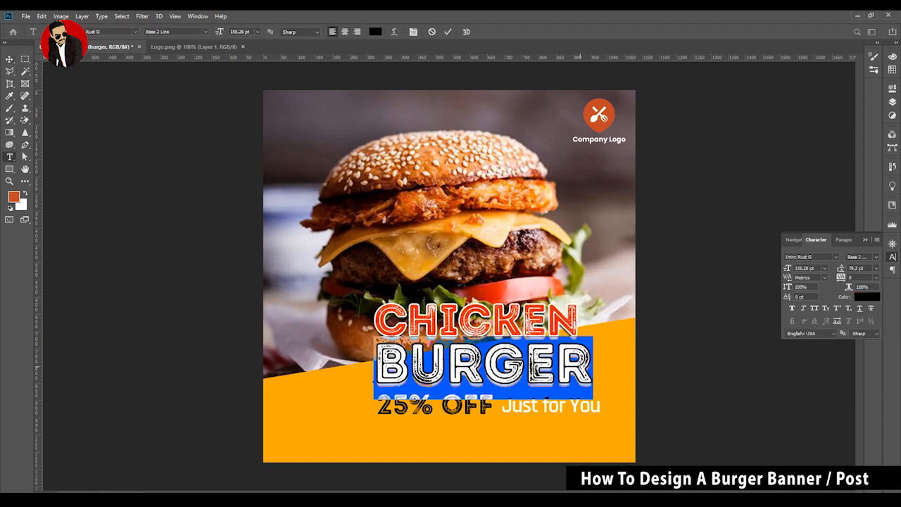
left_click(9, 61)
Step: Recolour the "25% OFF" text with the red sampled from "CHICKEN", #f31e02
double_click(427, 404)
left_click(379, 32)
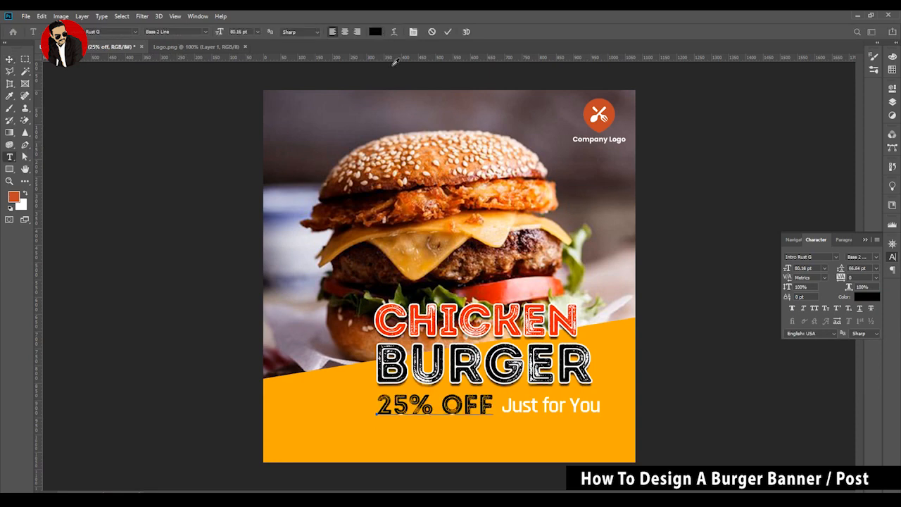
left_click(381, 316)
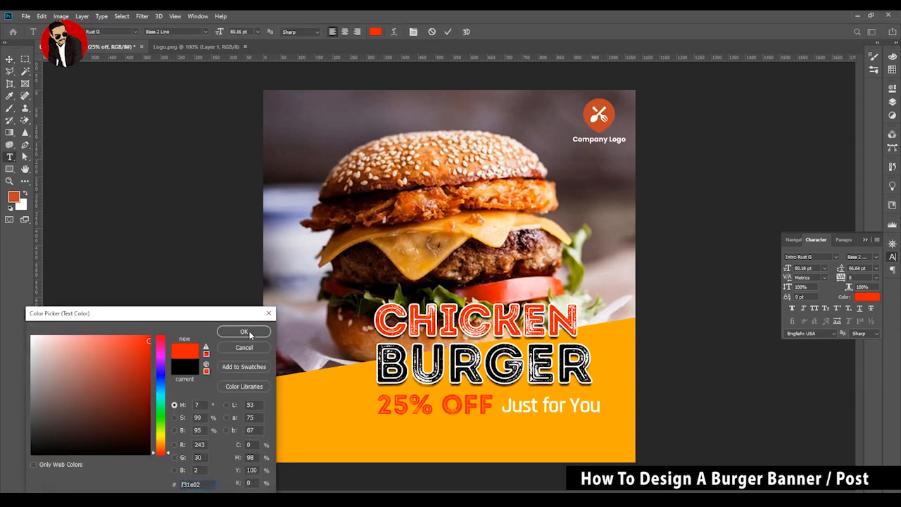
left_click(250, 334)
left_click(9, 59)
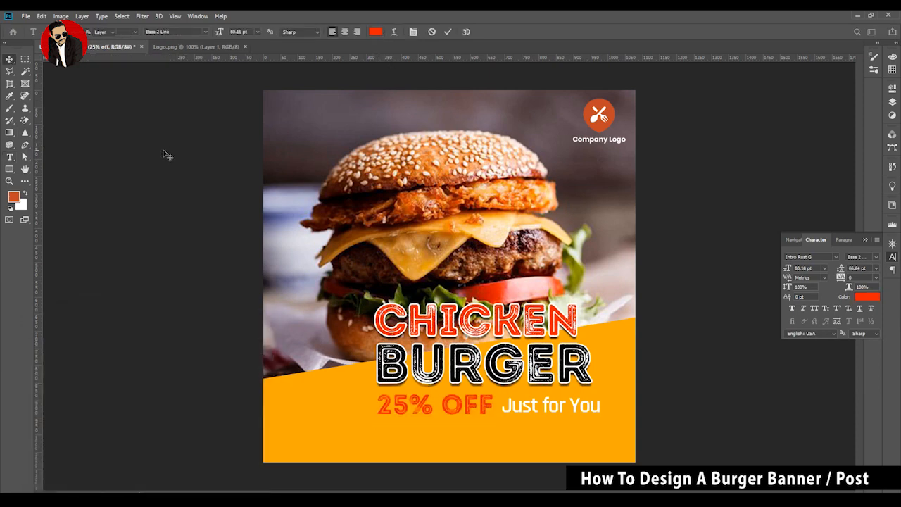
left_click(585, 414)
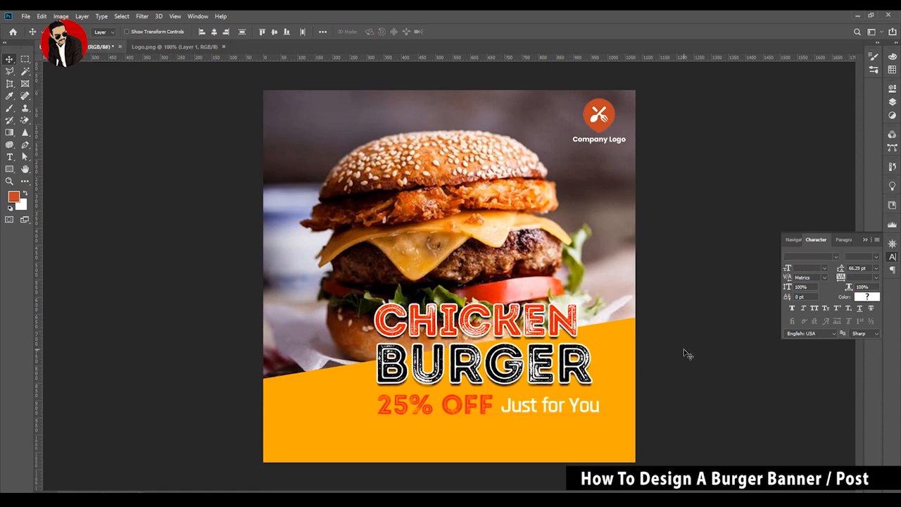
Step: Skew the orange panel so its upper-right corner sits slightly lower, with a vertical skew of about 1.5 degrees
left_click(617, 361)
key("ctrl+t")
left_click_drag(638, 319, 639, 328)
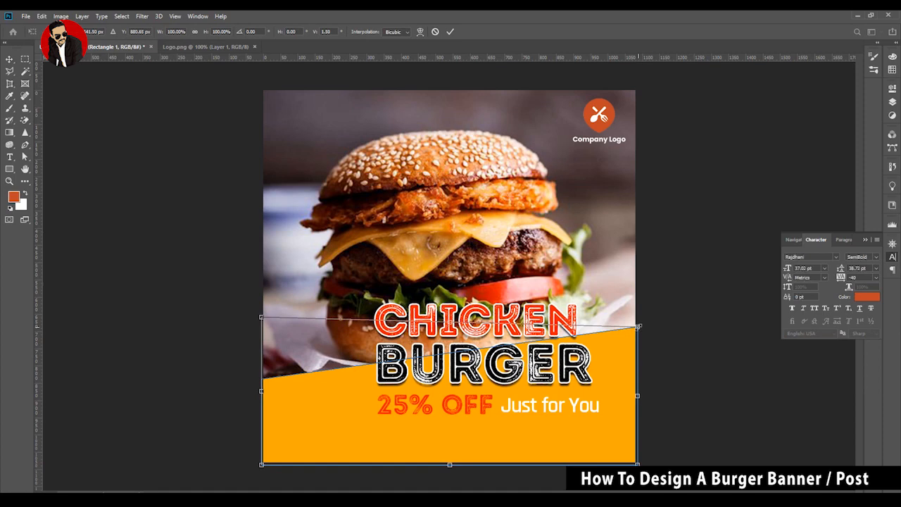
key("Return")
Step: Move "CHICKEN", "BURGER", "25% OFF" and "Just for You" together further down onto the orange panel
left_click(543, 376, "shift")
left_click(543, 328, "shift")
left_click(479, 406, "shift")
left_click_drag(543, 410, 544, 426)
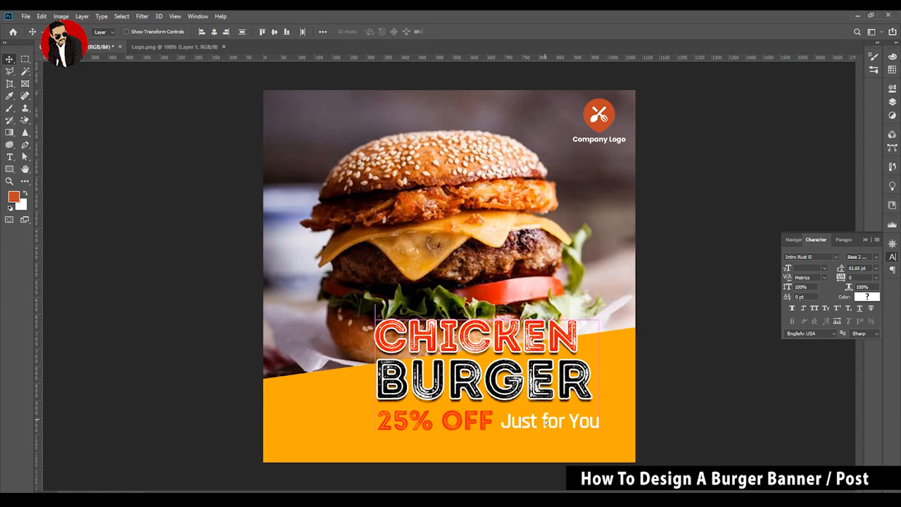
left_click(638, 384)
key("ctrl+t")
left_click_drag(450, 327, 452, 326)
key("Return")
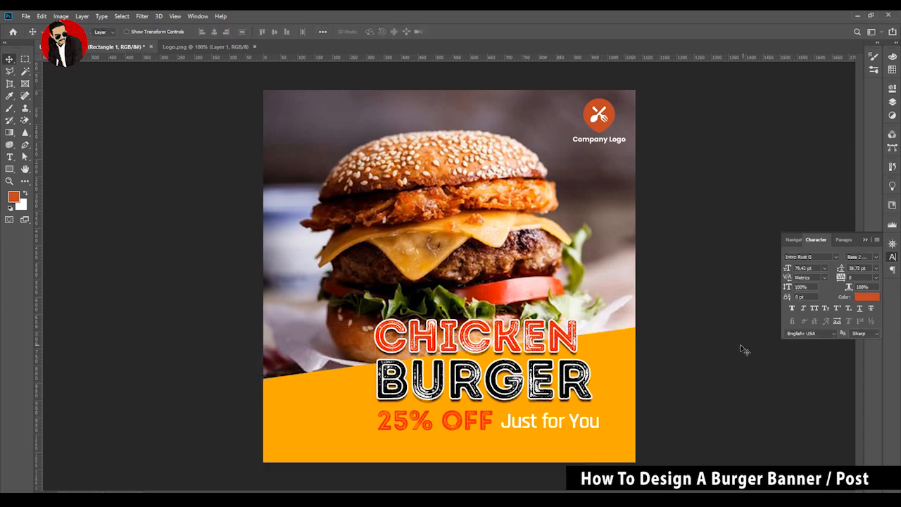
left_click(731, 352)
Step: Brighten the burger photo layer with automatic Curves correction using the Enhance Brightness and Contrast algorithm
left_click(893, 102)
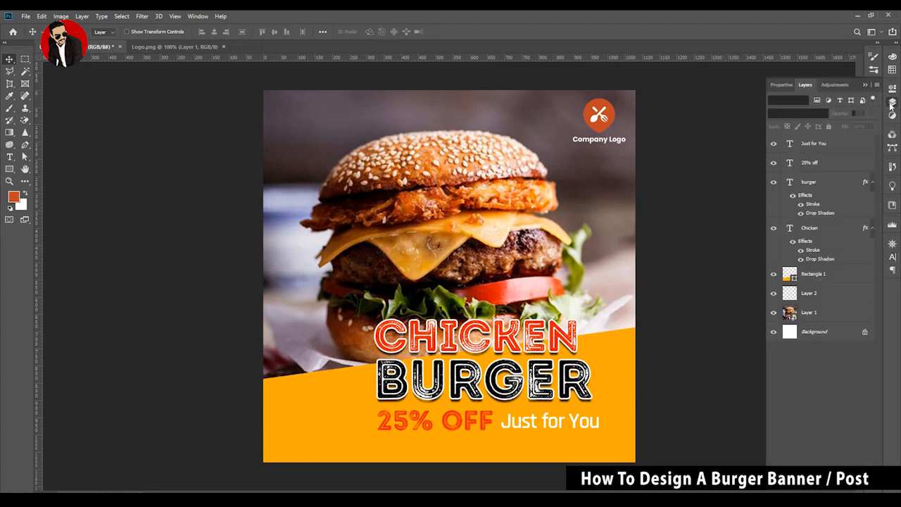
left_click(808, 315)
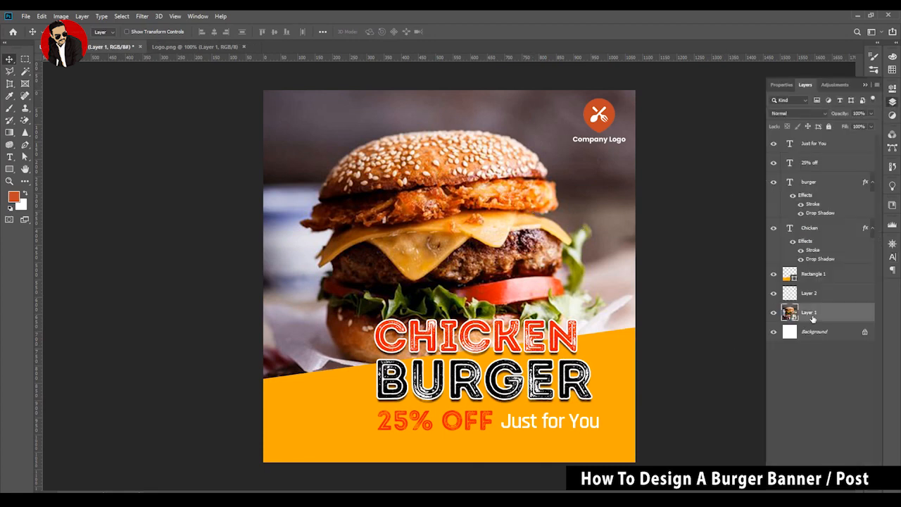
key("ctrl+m")
left_click_drag(451, 95, 183, 101)
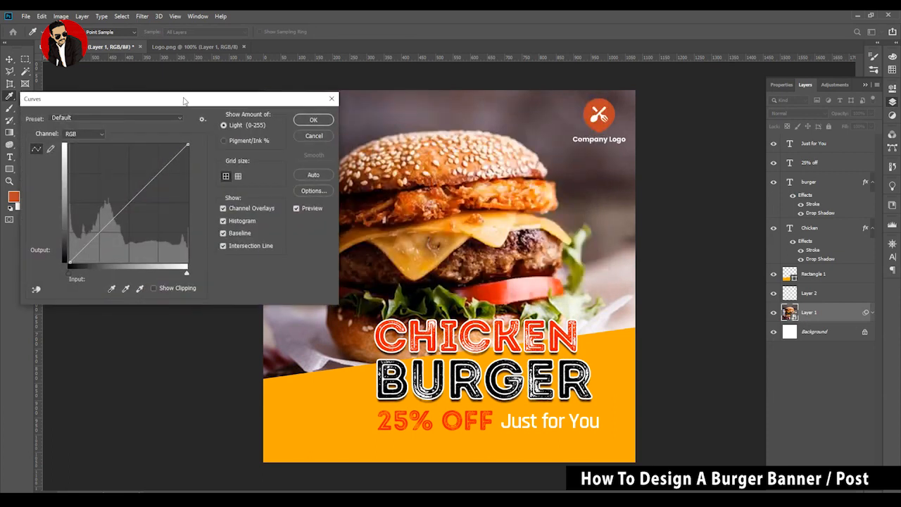
left_click(302, 193)
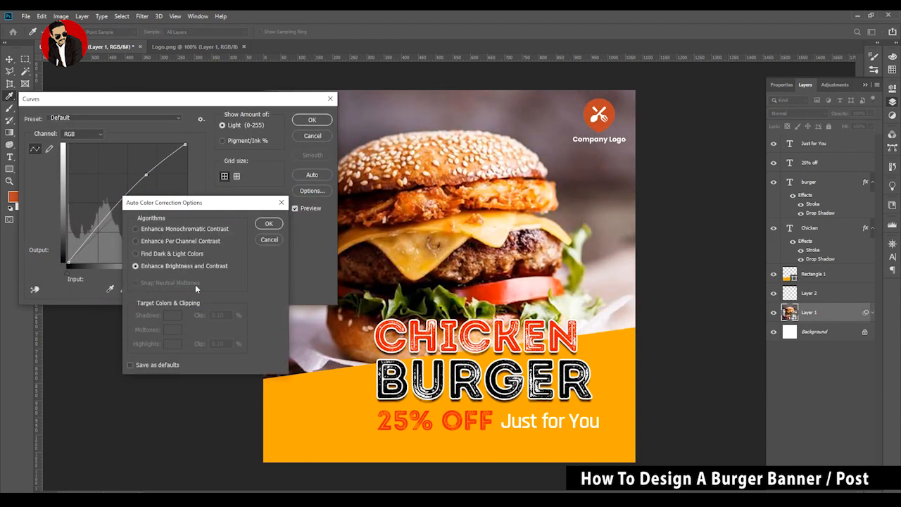
left_click(268, 223)
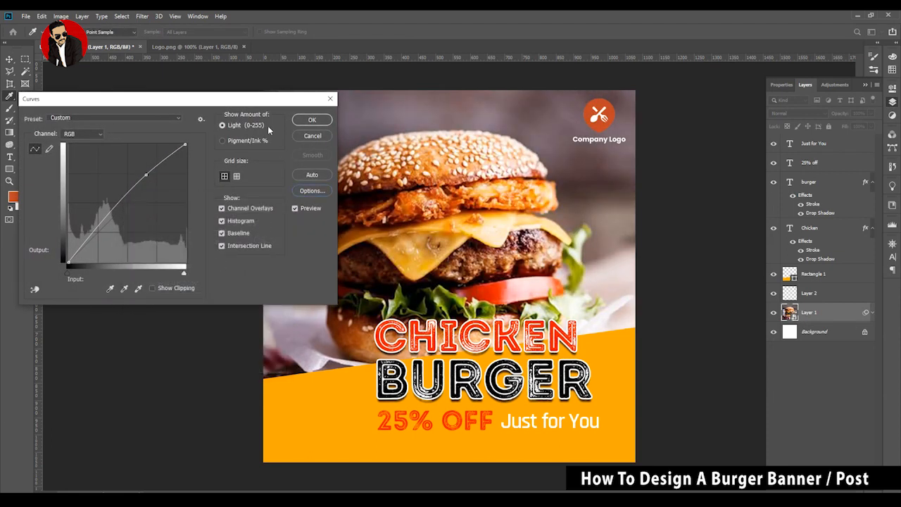
left_click(310, 121)
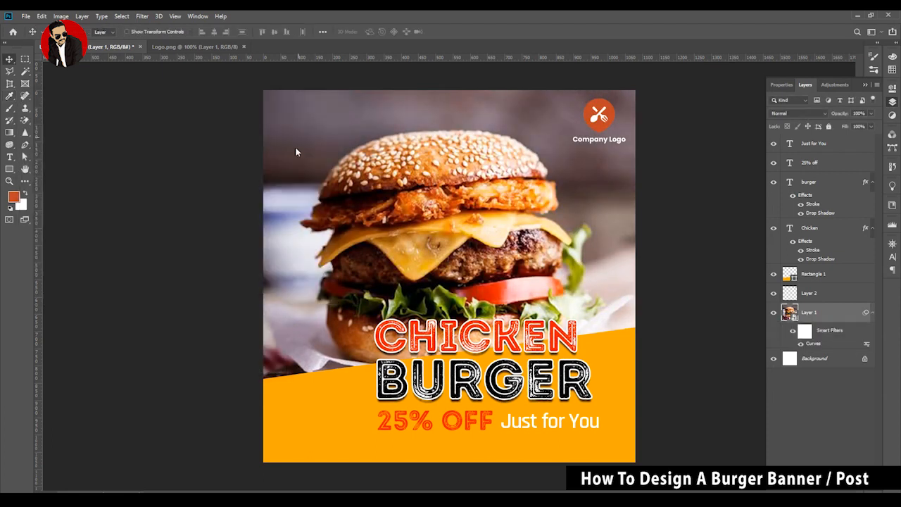
left_click(732, 340)
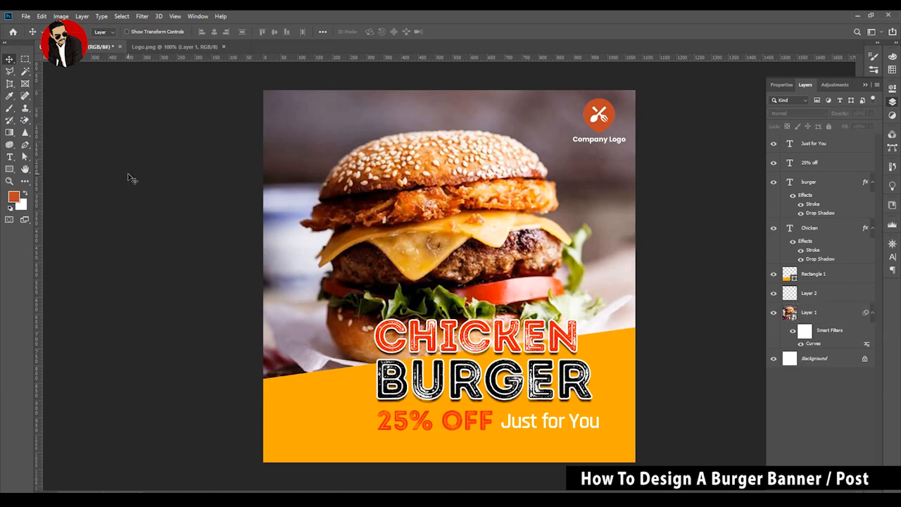
Step: Draw a rectangular frame about 971 by 711 px over the burger, with no fill and a 3 px white stroke
left_click(10, 169)
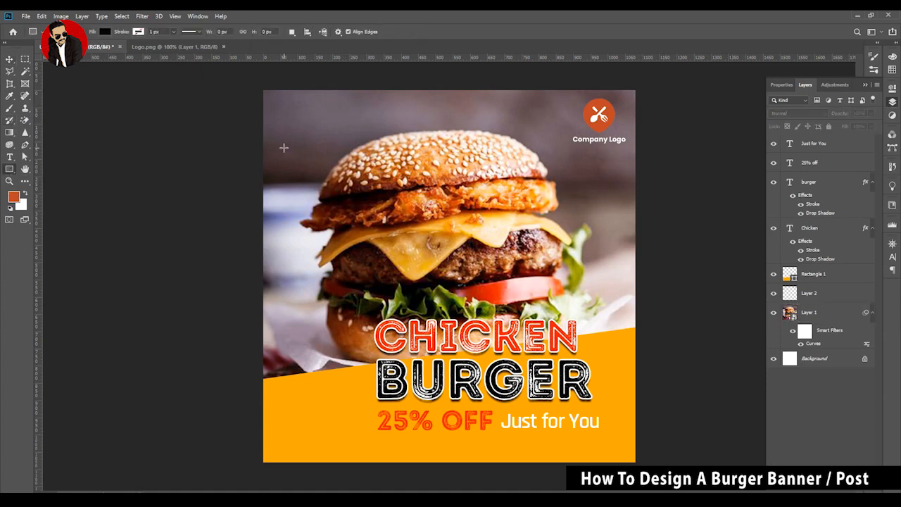
left_click_drag(283, 160, 616, 406)
left_click(105, 32)
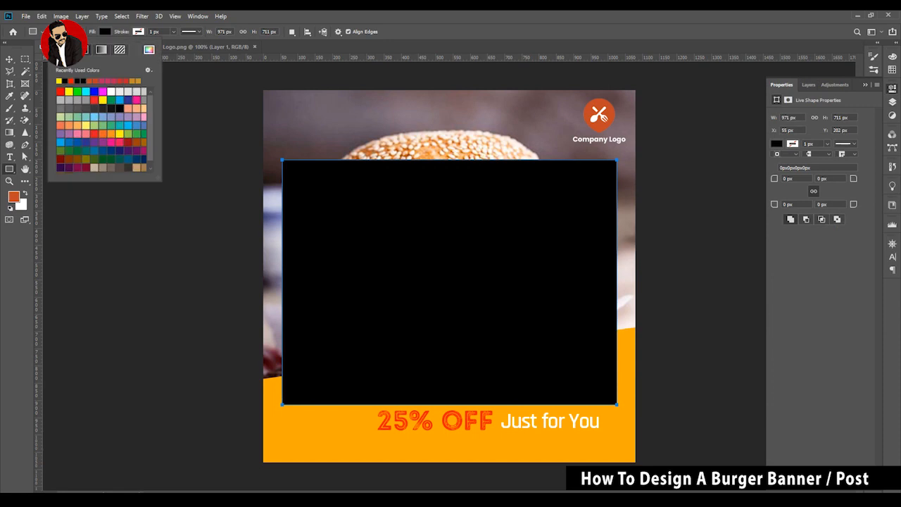
left_click(86, 50)
left_click(138, 32)
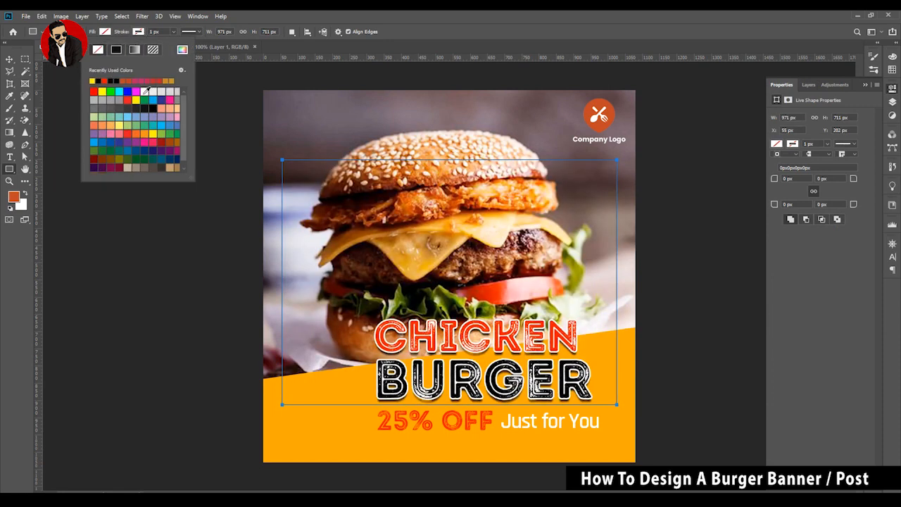
left_click(141, 91)
left_click_drag(117, 34, 119, 34)
Step: Move the white frame down by 20 px
left_click(10, 60)
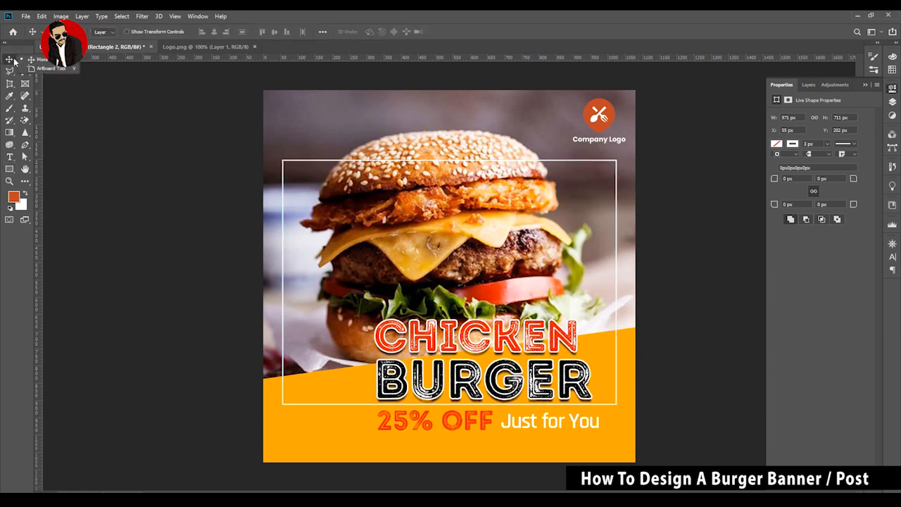
key("ctrl+t")
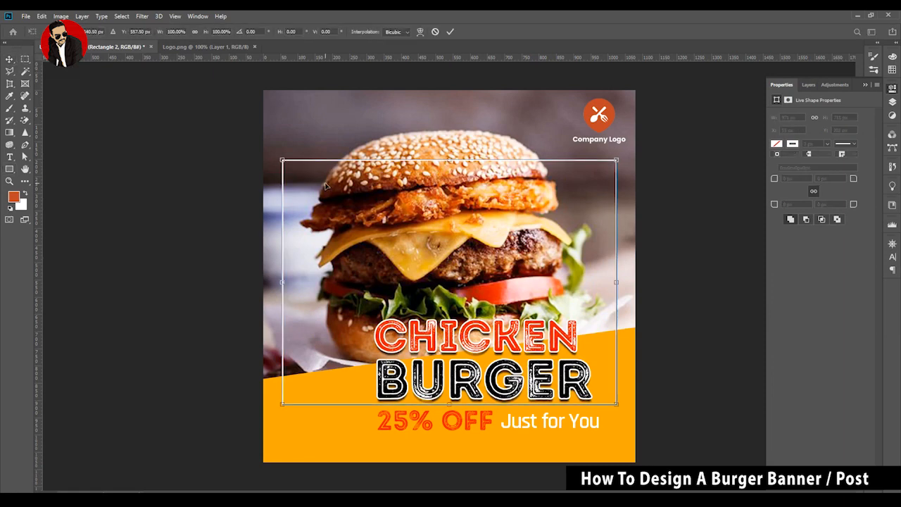
key("shift+Down")
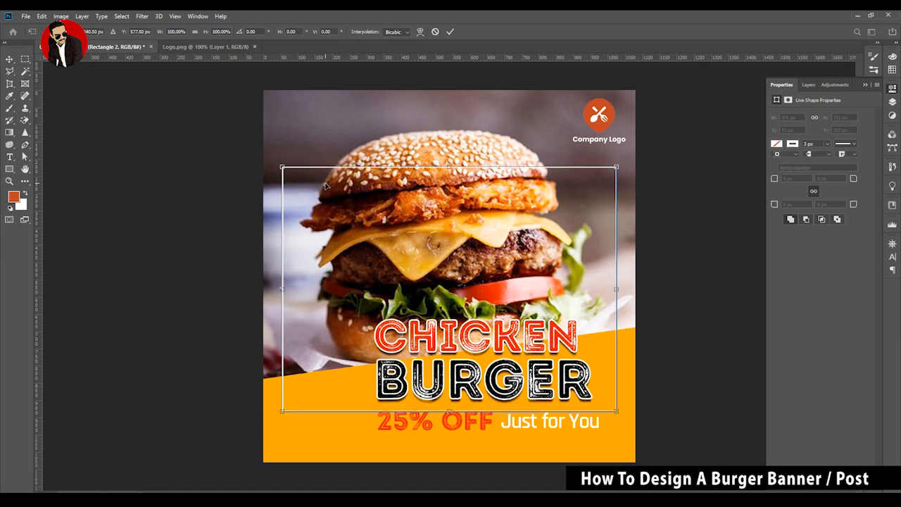
key("Return")
Step: Add a layer mask to the white frame and hide its upper edge across the bun with a black Hard Round brush
left_click(893, 102)
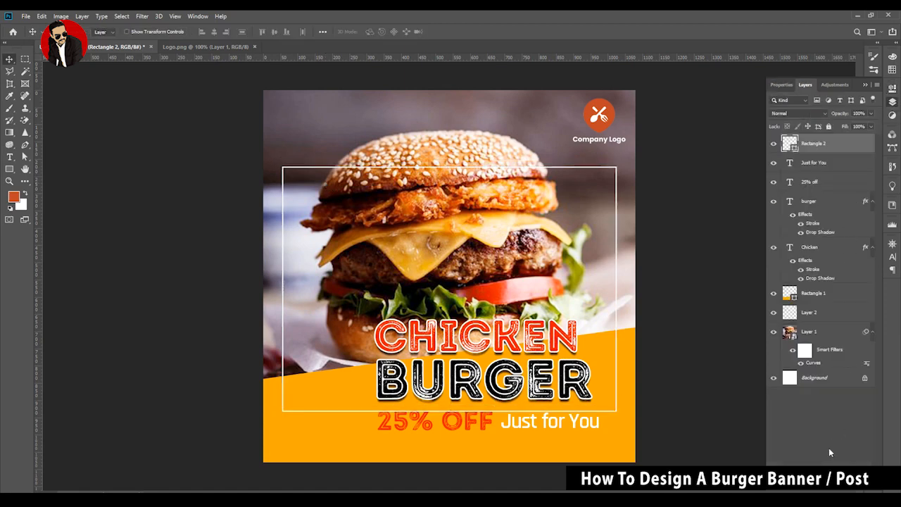
left_click(809, 485)
left_click(10, 109)
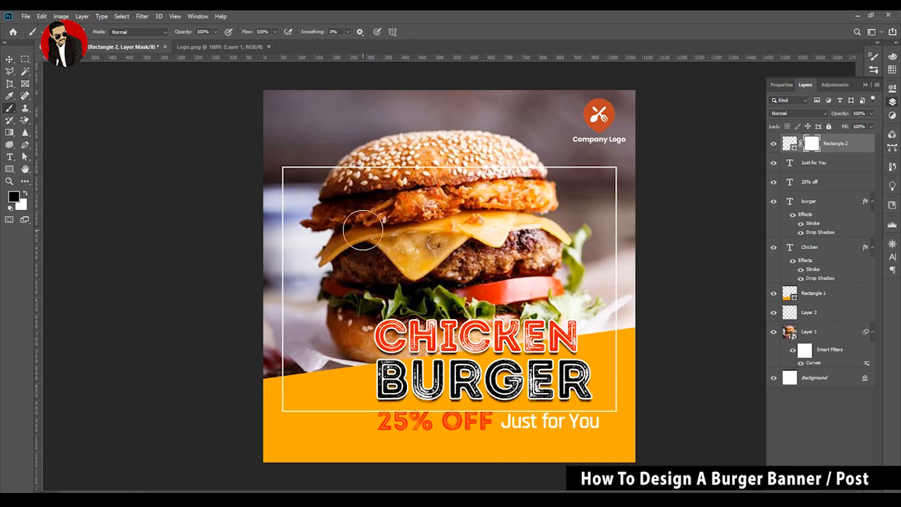
right_click(359, 212)
left_click(418, 305)
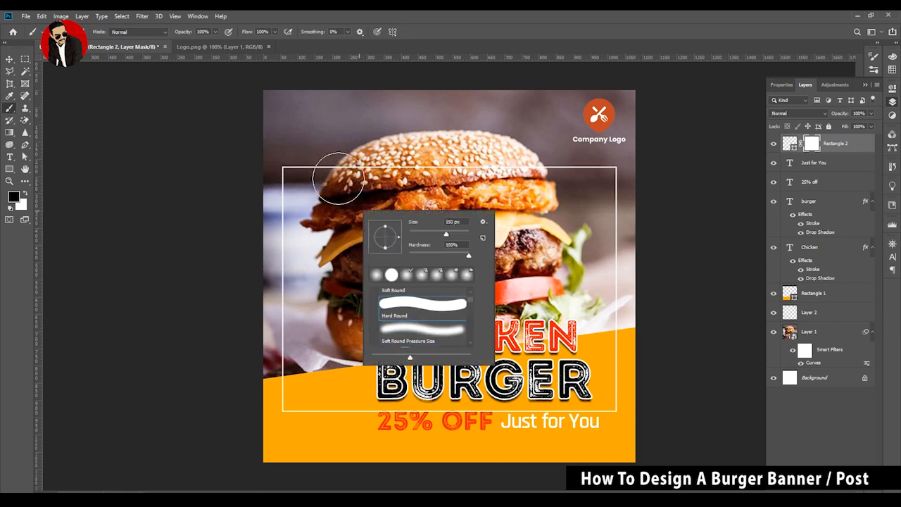
left_click(341, 179)
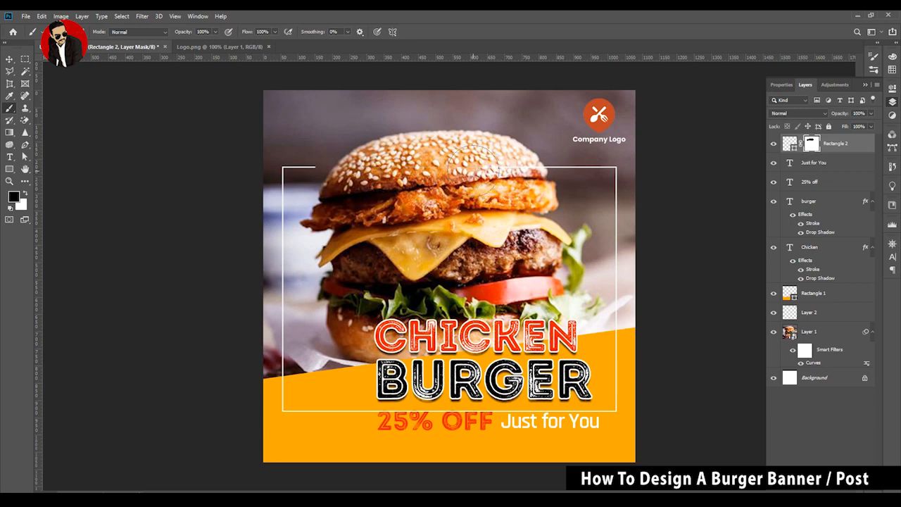
left_click_drag(498, 171, 568, 169)
Step: Undo the mask stroke along the frame's lower edge and place the frame layer directly beneath the orange panel layer
mouse_move(283, 386)
left_mouse_down()
mouse_move(481, 419)
mouse_move(648, 411)
left_mouse_up()
key("ctrl+z")
left_click_drag(842, 143, 835, 308)
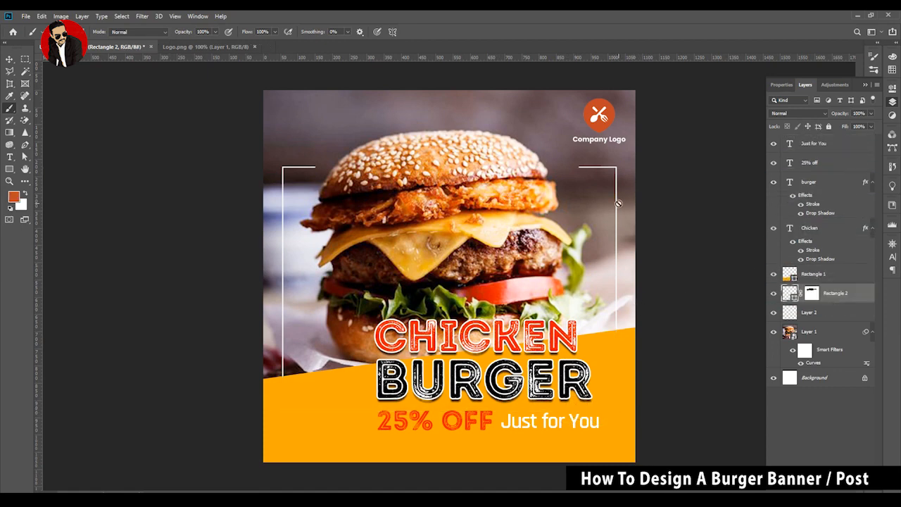
Step: On the frame's mask, shorten the upper-left stub, hide the upper-right corner and restore a little of the right edge's upper end
left_click(812, 294)
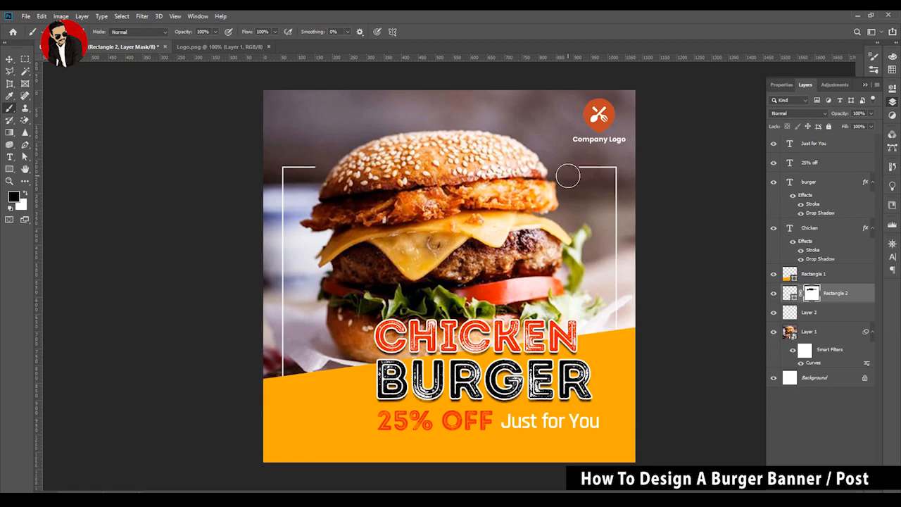
left_click_drag(573, 171, 597, 169)
left_click_drag(322, 173, 318, 169)
mouse_move(609, 167)
left_mouse_down()
mouse_move(620, 177)
mouse_move(624, 230)
left_mouse_up()
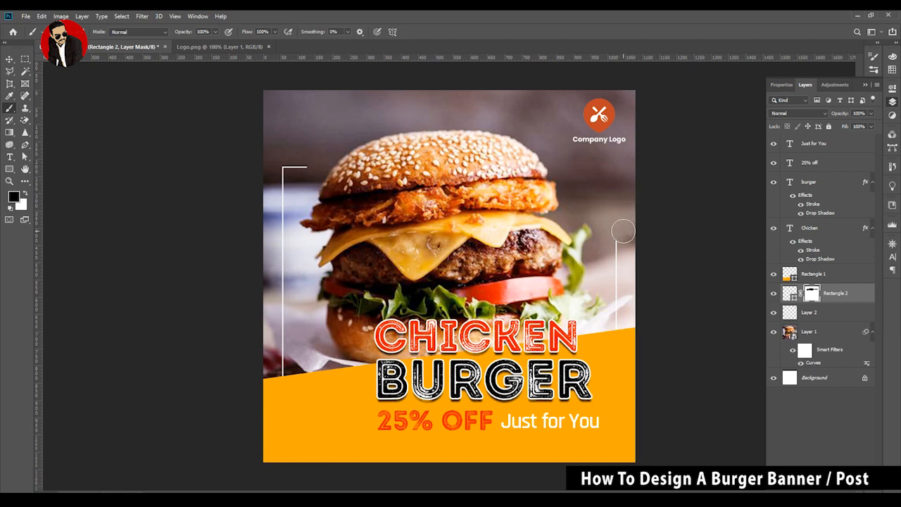
key("x")
left_click(625, 222)
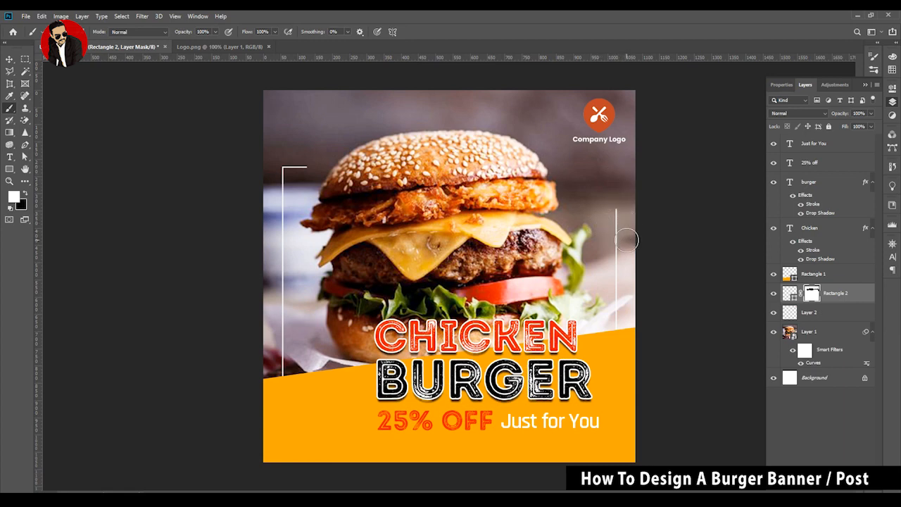
left_click(10, 59)
left_click(169, 176)
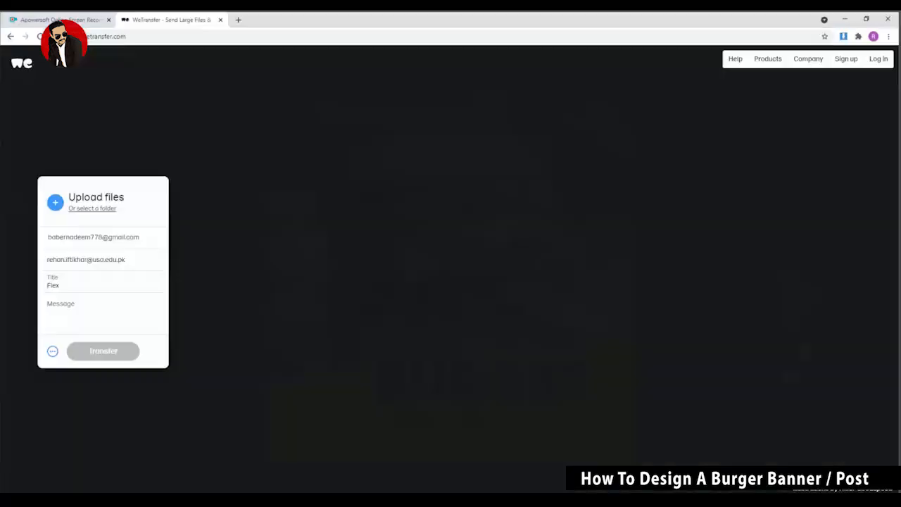
Step: Open Freepik in a new Chrome tab and search it for "fastfood icon"
key("ctrl+t")
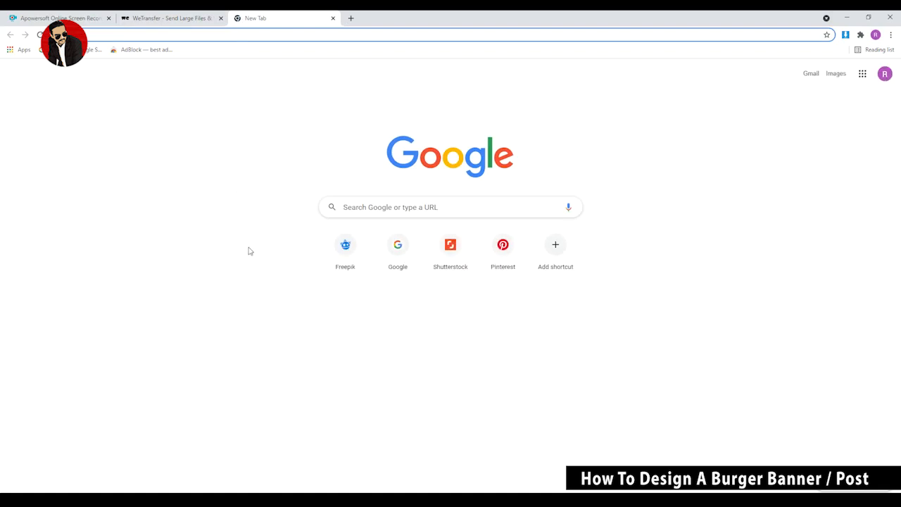
type("free")
key("Return")
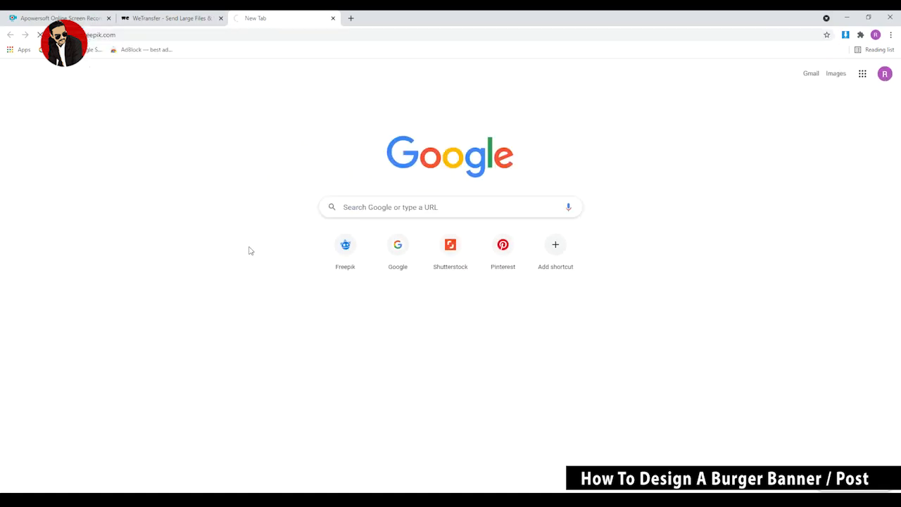
type("fastfood icon")
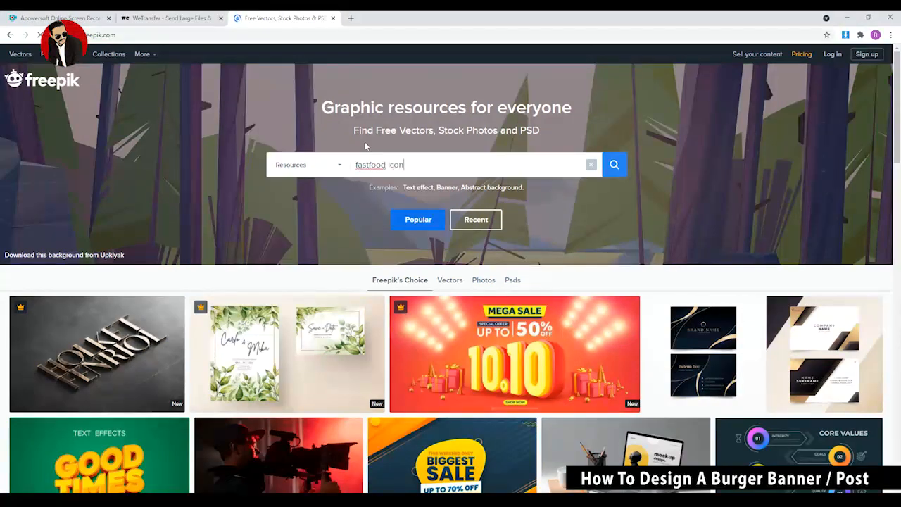
key("Return")
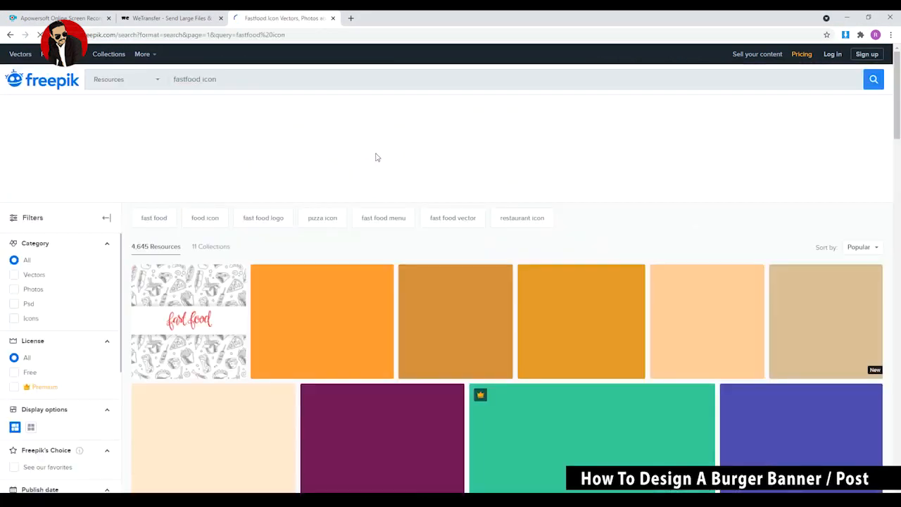
Step: Correct the misspelled search word using the spelling suggestion and search again for "fast-food icon"
right_click(194, 78)
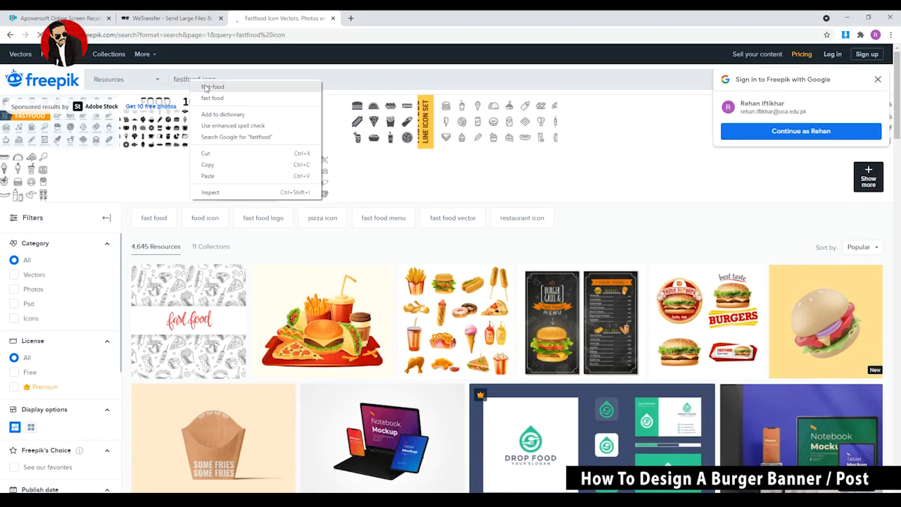
key("Escape")
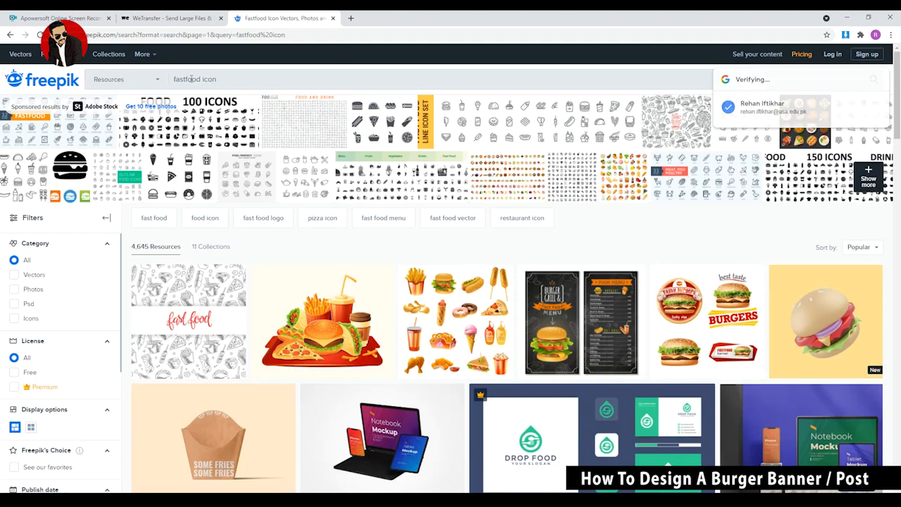
right_click(193, 79)
left_click(411, 83)
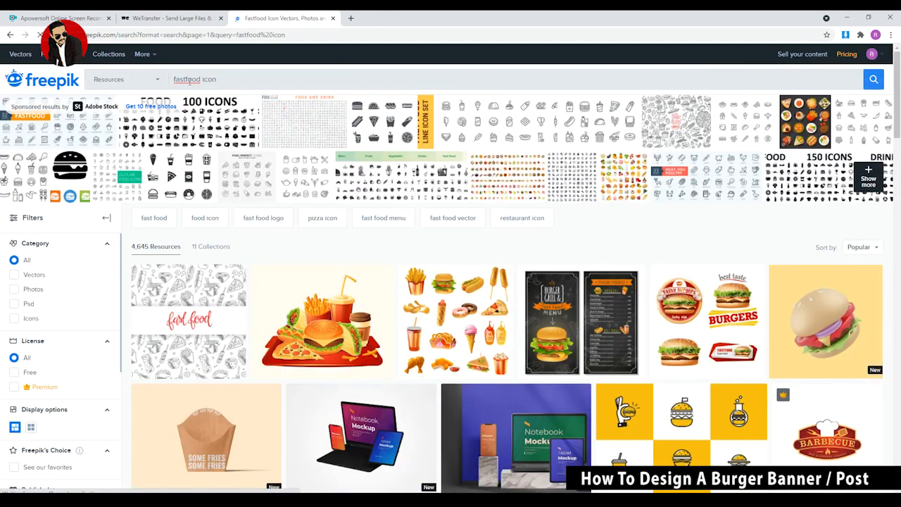
right_click(186, 79)
left_click(215, 86)
key("Return")
Step: Open the Doodle food icons vector from the results and download it with the free licence
scroll(354, 181, "down", 2)
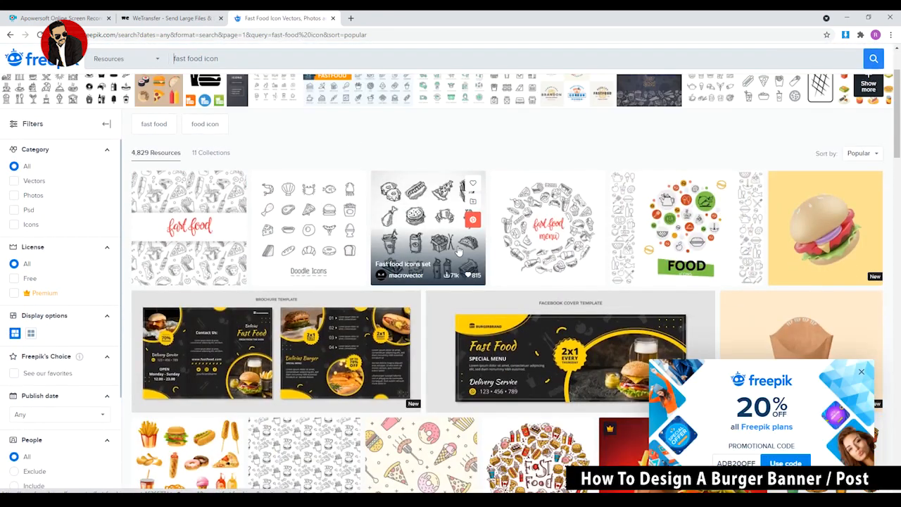
left_click(307, 213)
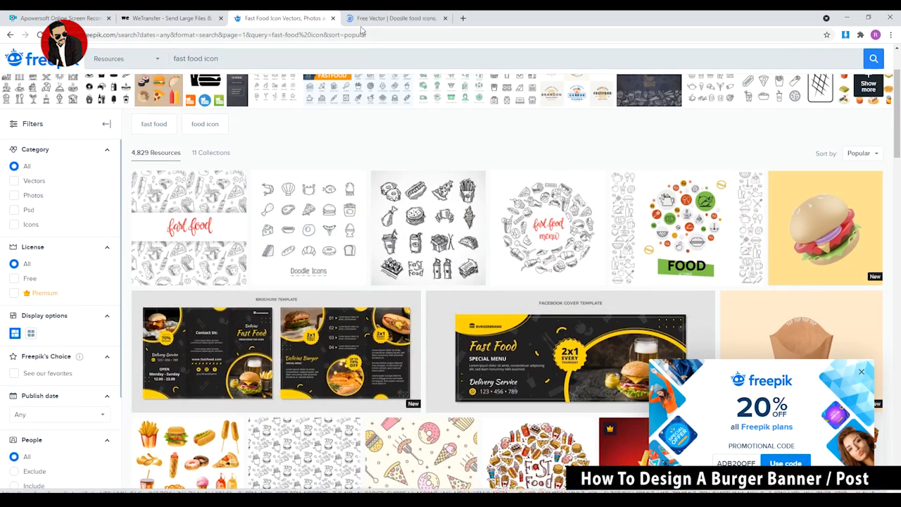
left_click(796, 264)
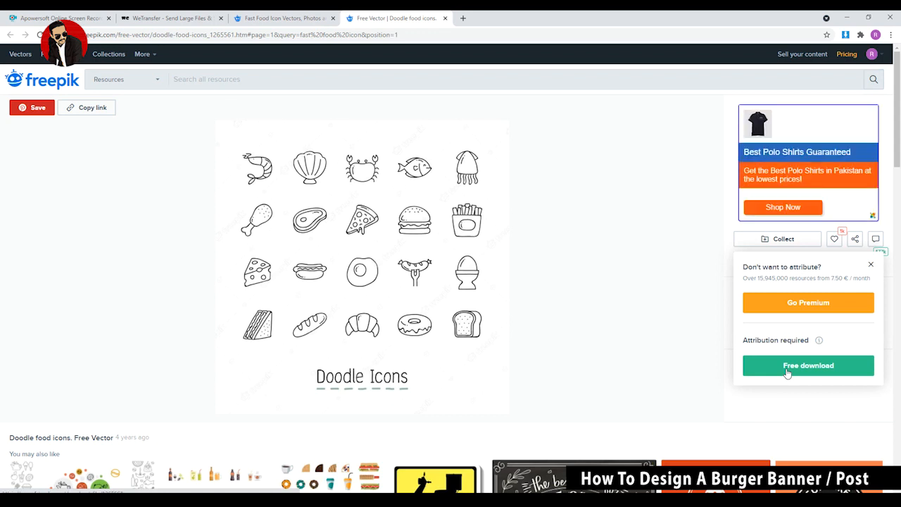
left_click(788, 373)
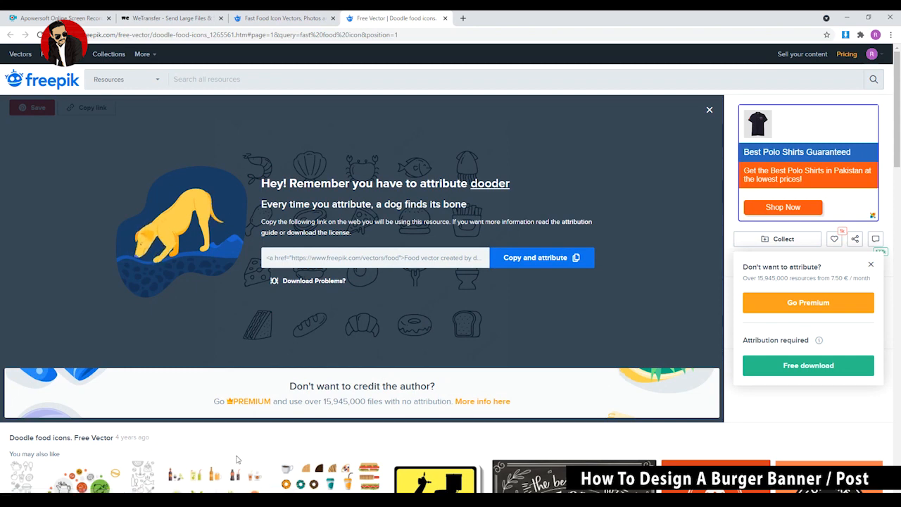
Step: Open the downloaded archive doodle-food-icons (1).zip in WinRAR
key("super")
type("fr")
left_click(87, 254)
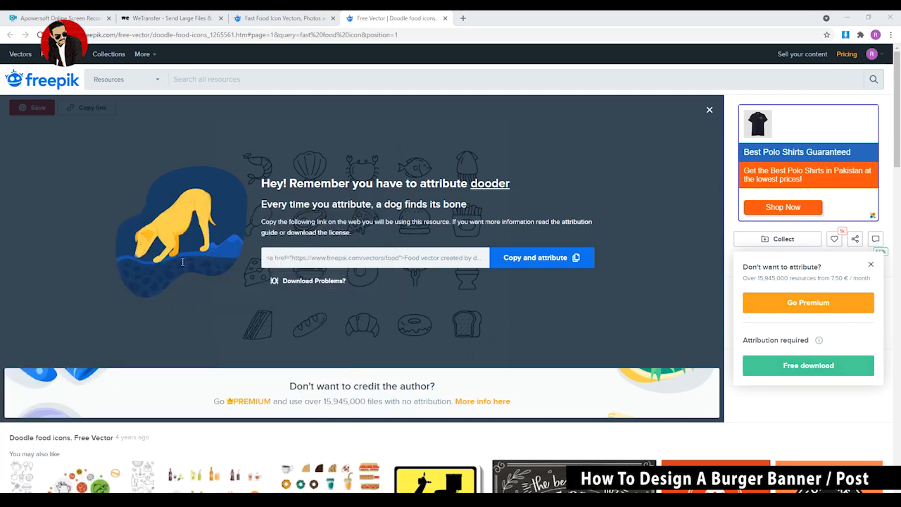
double_click(289, 220)
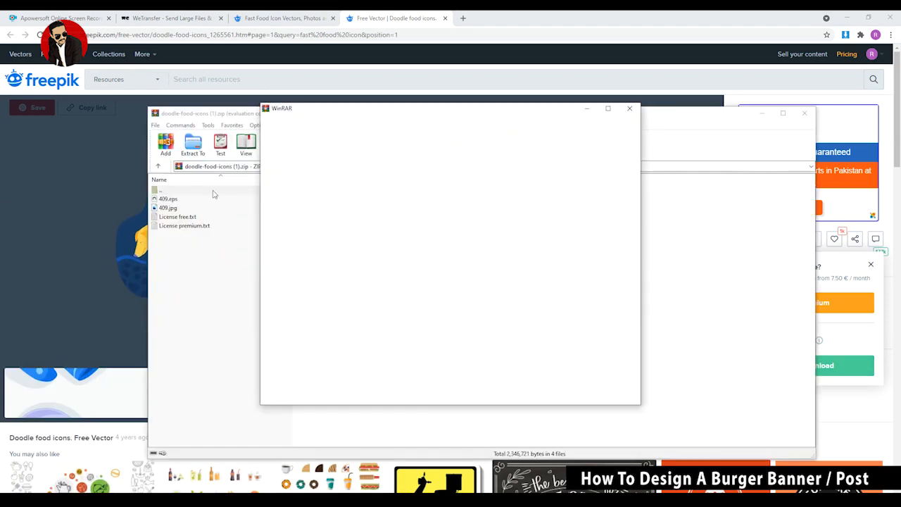
Step: Open 409.eps from the archive in Illustrator, retaining the 9-slice scaling option for symbols
double_click(163, 206)
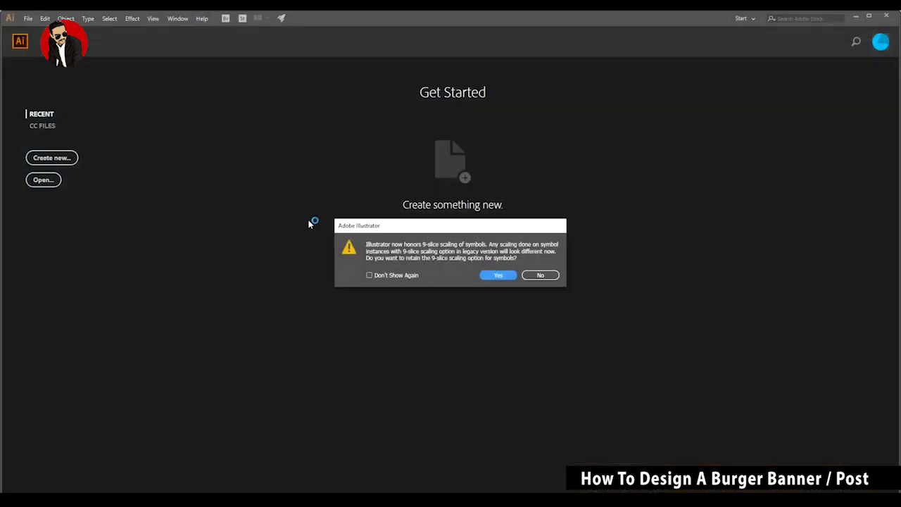
left_click(490, 277)
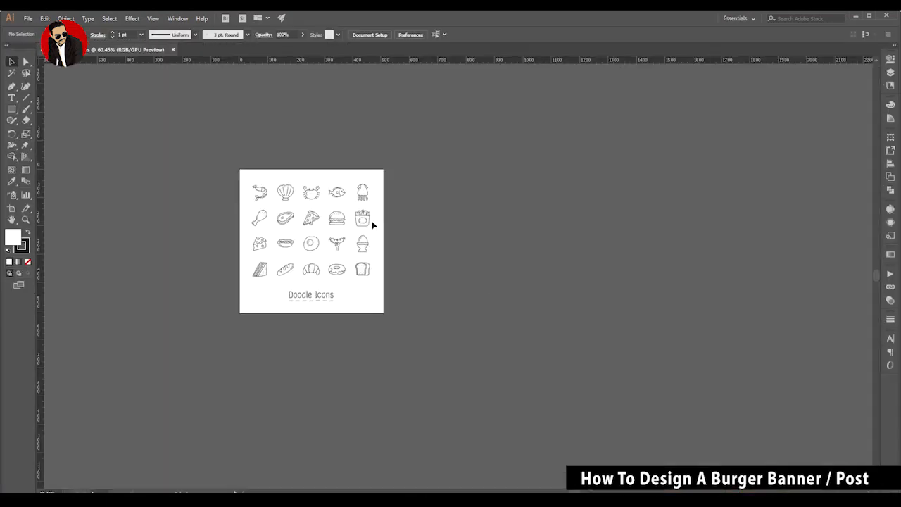
Step: Place copies of the burger, pizza, fries, shell and cheese icons on the empty canvas beside the artboard
scroll(345, 215, "up", 2)
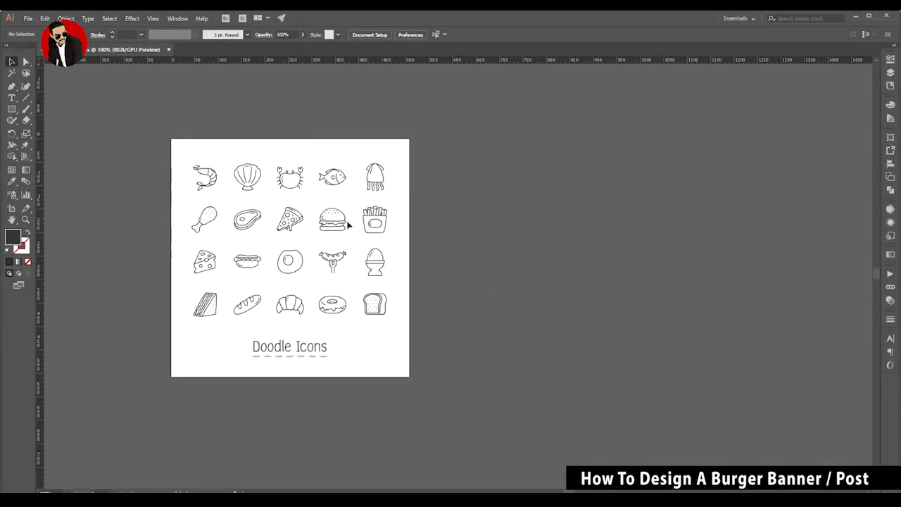
left_click_drag(338, 223, 639, 226)
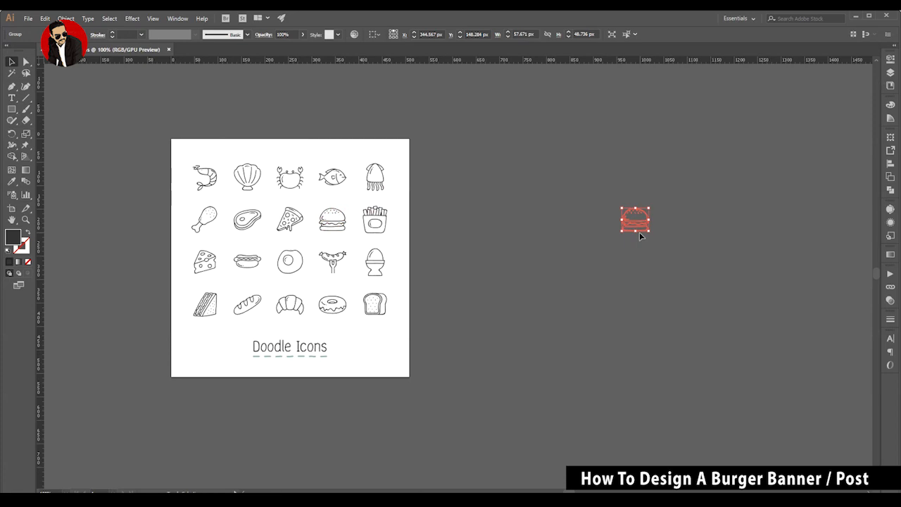
left_click(457, 236)
left_click_drag(288, 227, 485, 227)
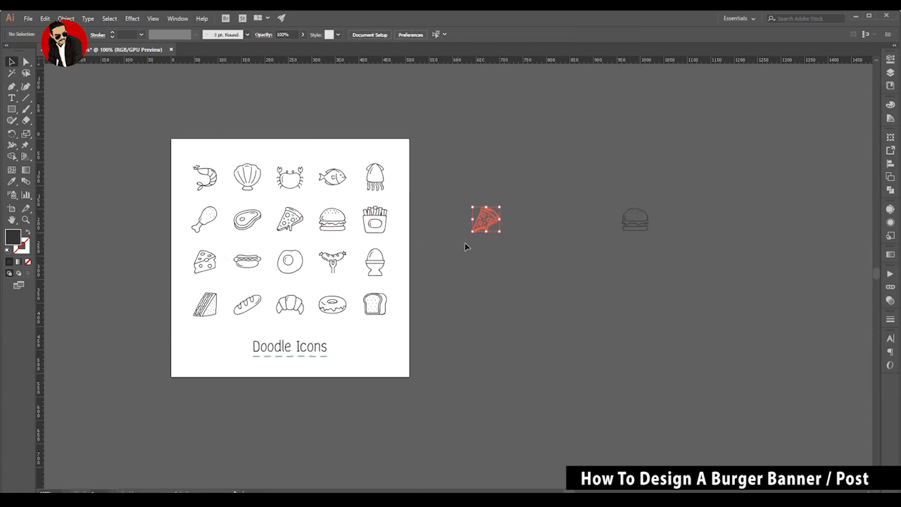
left_click(465, 242)
left_click_drag(386, 222, 556, 220)
left_click(486, 262)
left_click_drag(250, 187, 500, 276)
left_click(327, 282)
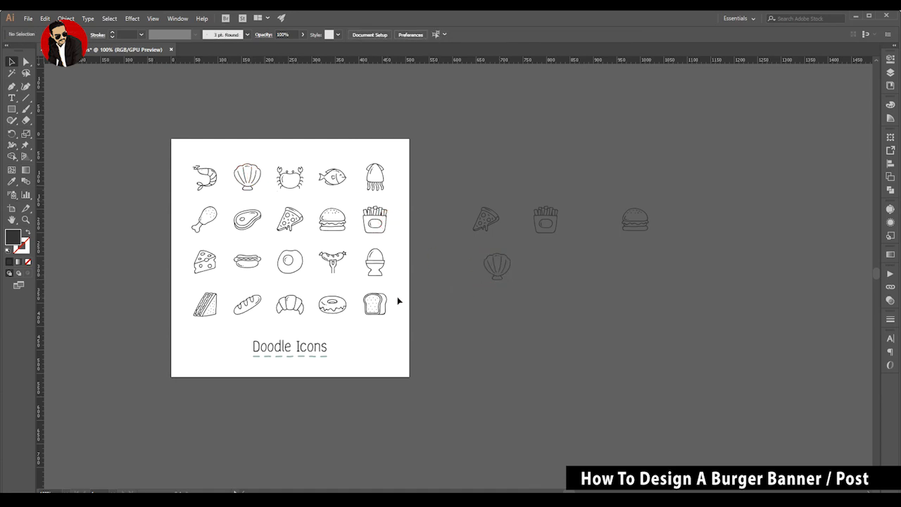
left_click_drag(201, 263, 554, 263)
Step: Arrange the copied icons in one row in the order cheese, pizza, fries, shell, burger
scroll(605, 243, "up", 2)
left_click(606, 242)
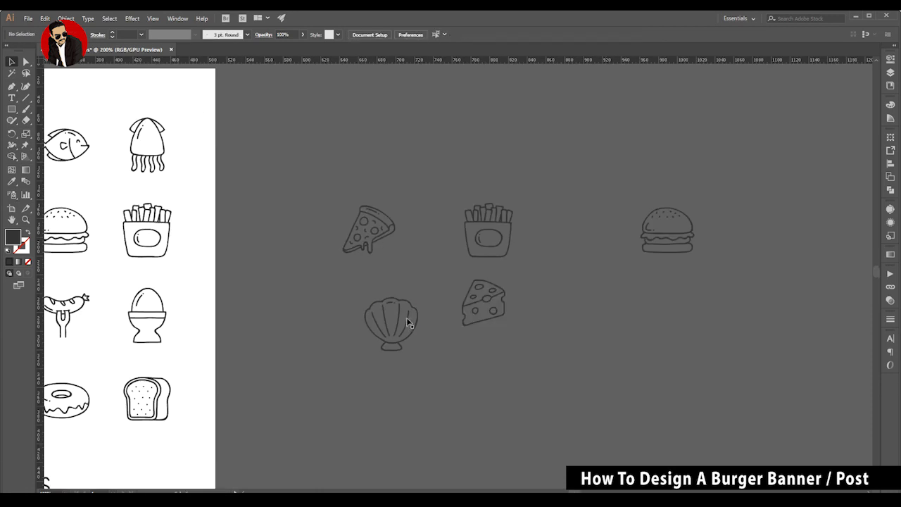
left_click_drag(406, 321, 611, 226)
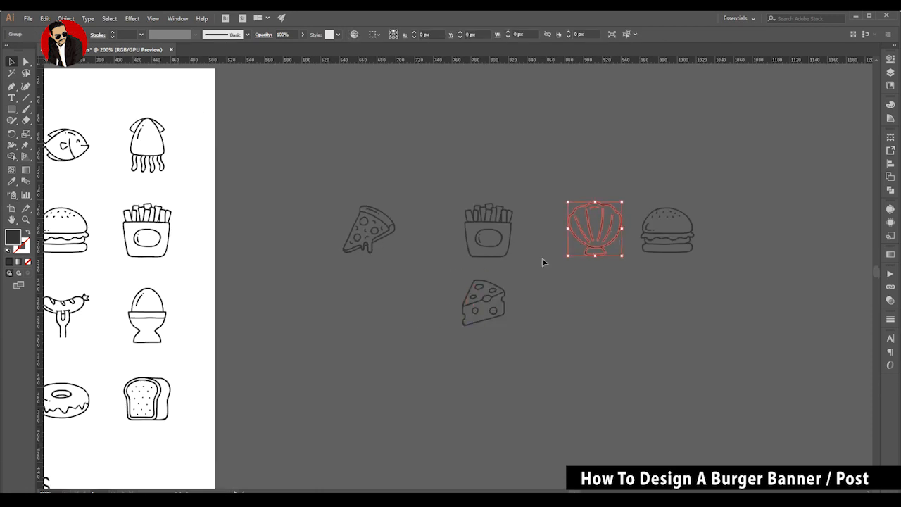
left_click(543, 262)
left_click_drag(511, 235, 547, 232)
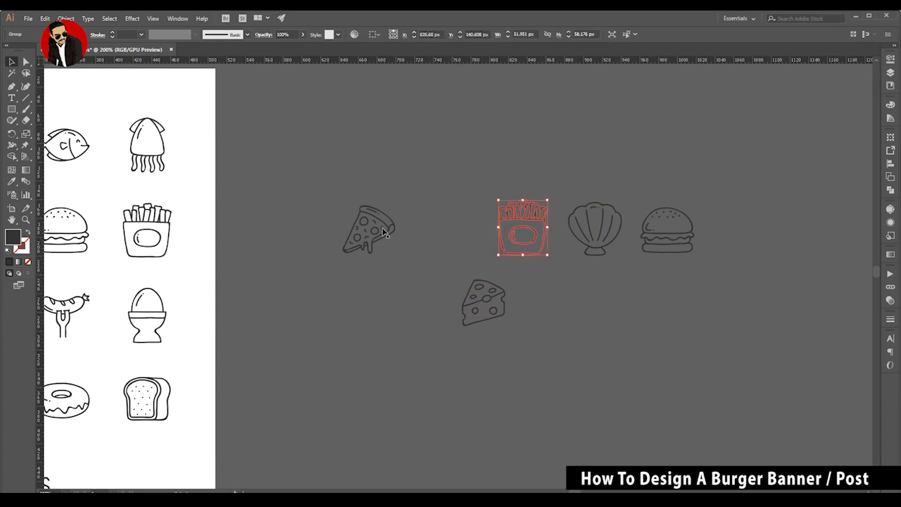
left_click(395, 237)
left_click_drag(388, 232, 472, 229)
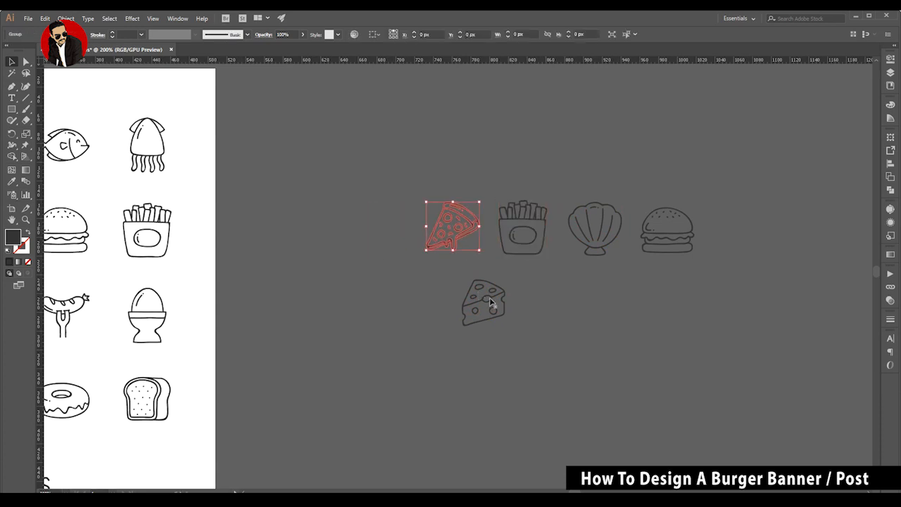
left_click_drag(490, 298, 396, 224)
Step: Scale the icon row down to about 235 px wide and distribute the five icons evenly horizontally
left_click_drag(356, 190, 760, 298)
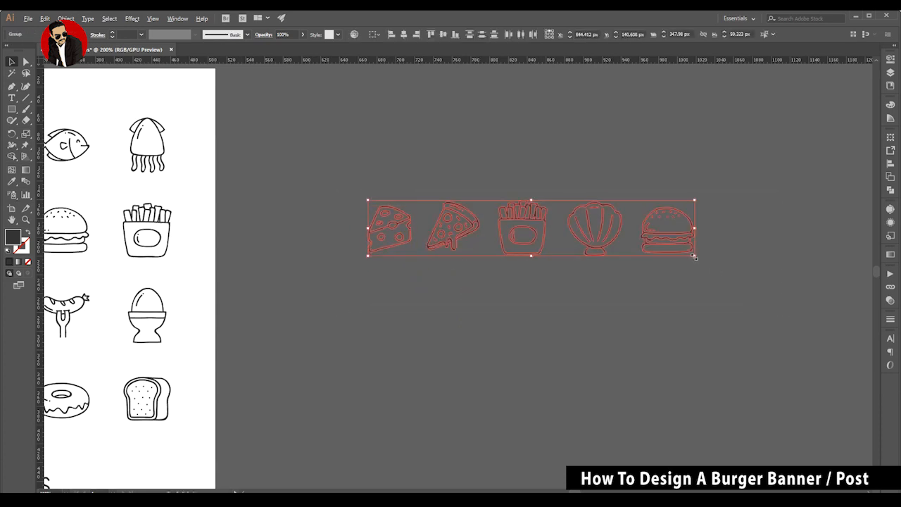
left_click_drag(695, 257, 624, 240)
left_click(645, 256)
scroll(611, 229, "up", 1)
left_click_drag(316, 215, 673, 268)
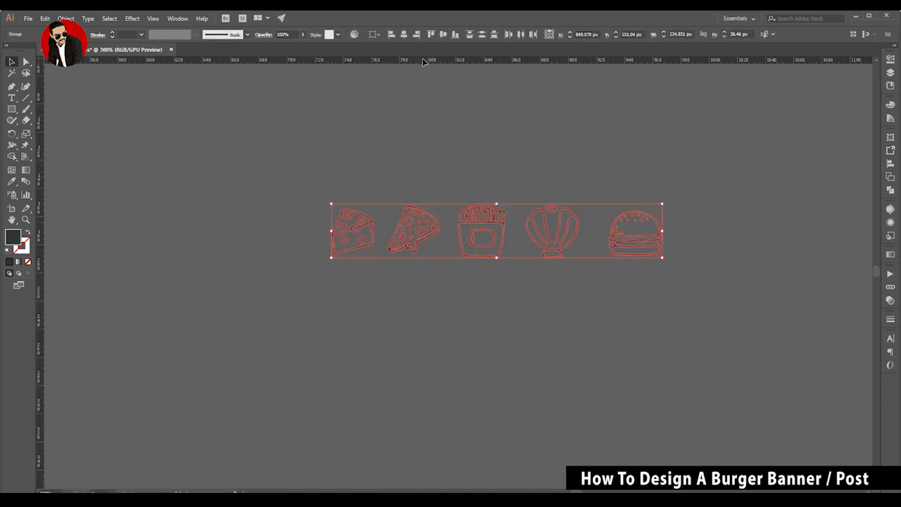
left_click(520, 35)
left_click(455, 285)
Step: Fill all five icons with white and shrink the whole row slightly
key("ctrl+a")
left_click(58, 35)
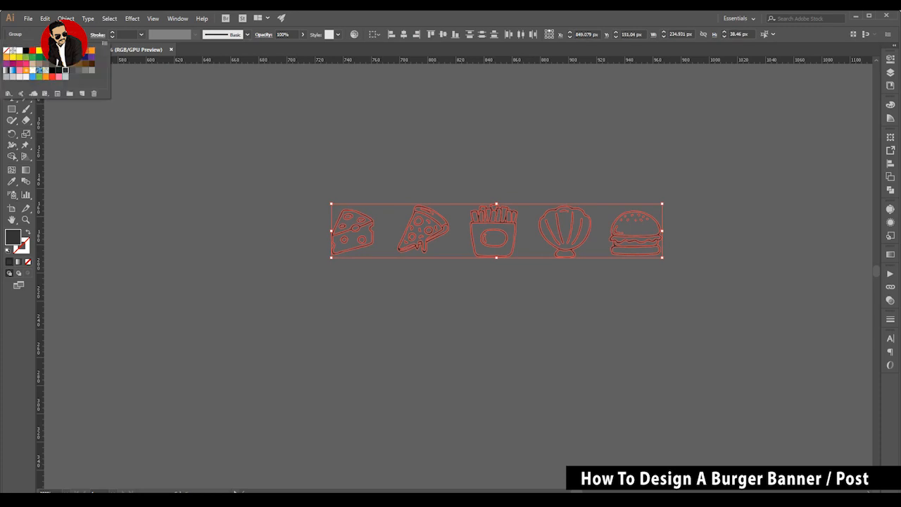
left_click(19, 51)
left_click(318, 263)
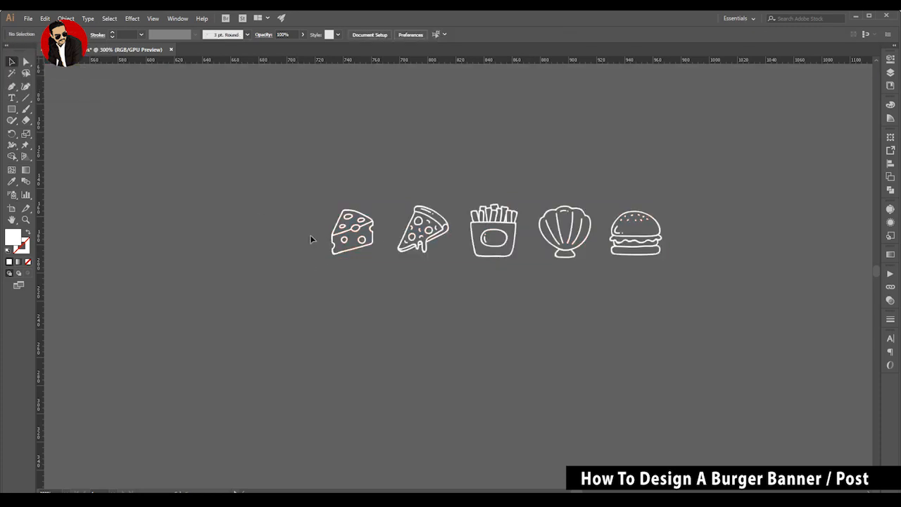
key("ctrl+a")
left_click_drag(662, 258, 646, 256)
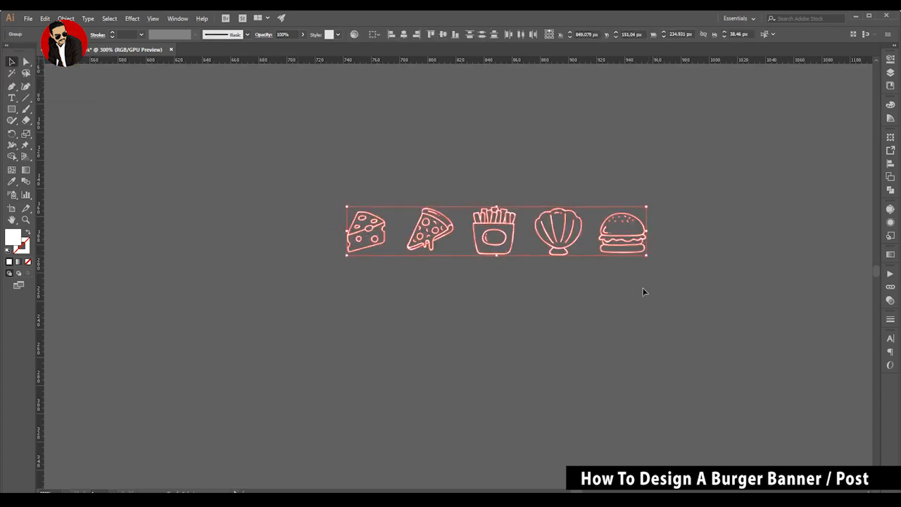
left_click(643, 292)
Step: Shift the cheese icon slightly outward from the row and redistribute the five icons evenly
left_click_drag(321, 185, 562, 280)
left_click(398, 283)
left_click_drag(370, 236, 362, 236)
left_click_drag(313, 180, 744, 310)
left_click(519, 37)
left_click(472, 120)
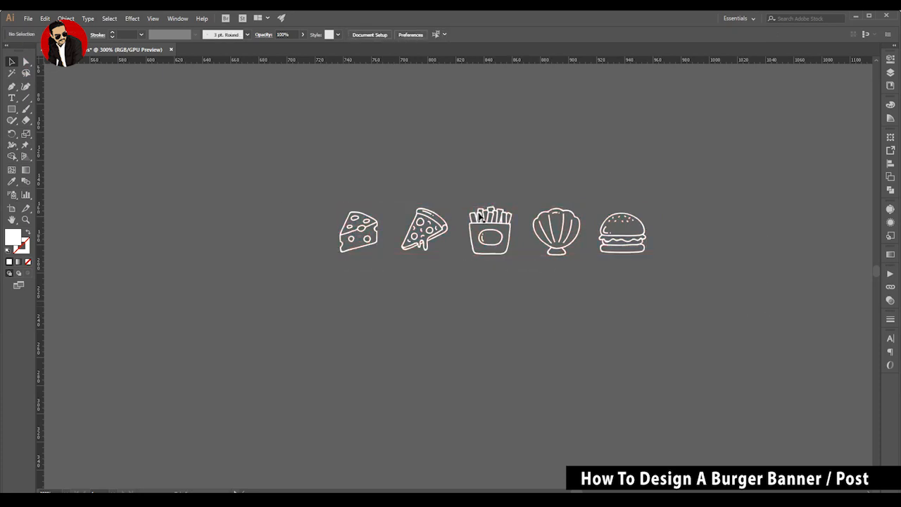
Step: Balance the icon sizes by slightly enlarging the burger and shrinking the shell and fries, and redistribute the row evenly
left_click(622, 226)
left_click_drag(645, 213, 650, 210)
left_click(542, 209)
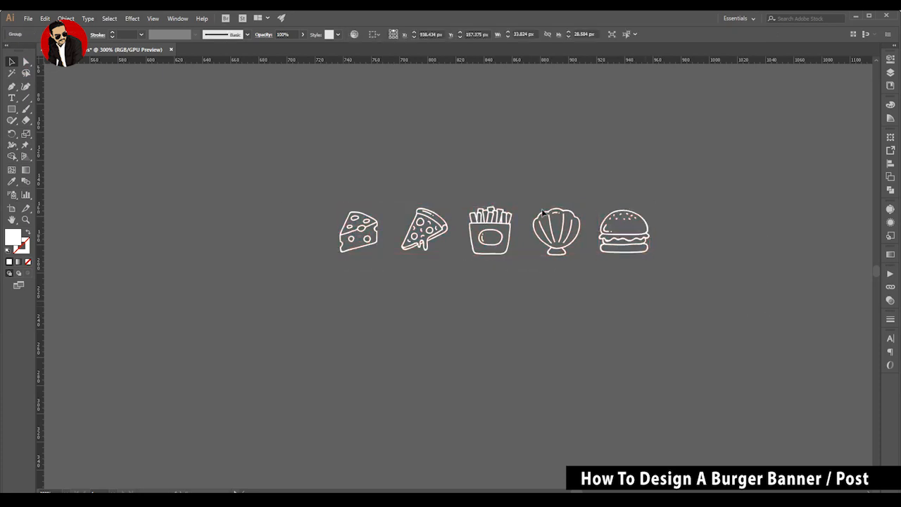
left_click(557, 219)
left_click_drag(580, 208, 580, 209)
left_click(508, 215)
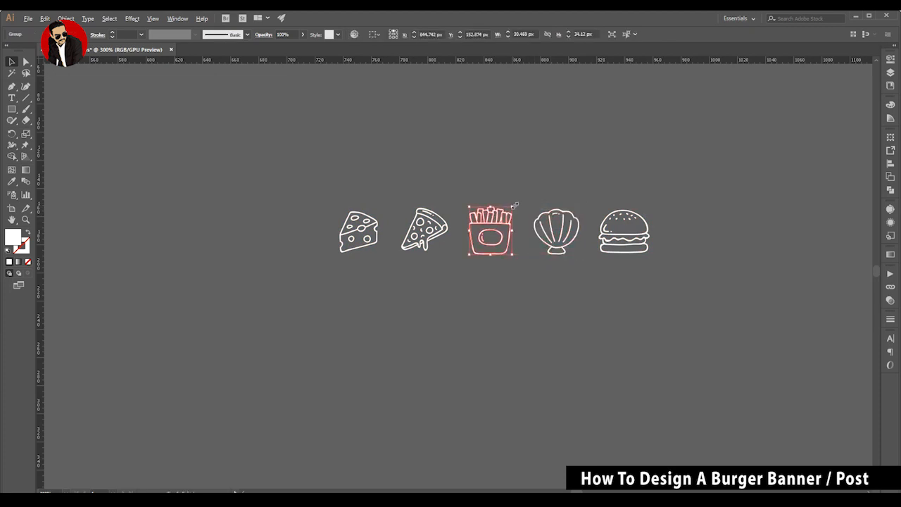
left_click_drag(512, 207, 510, 208)
left_click(471, 205)
key("ctrl+a")
left_click(522, 34)
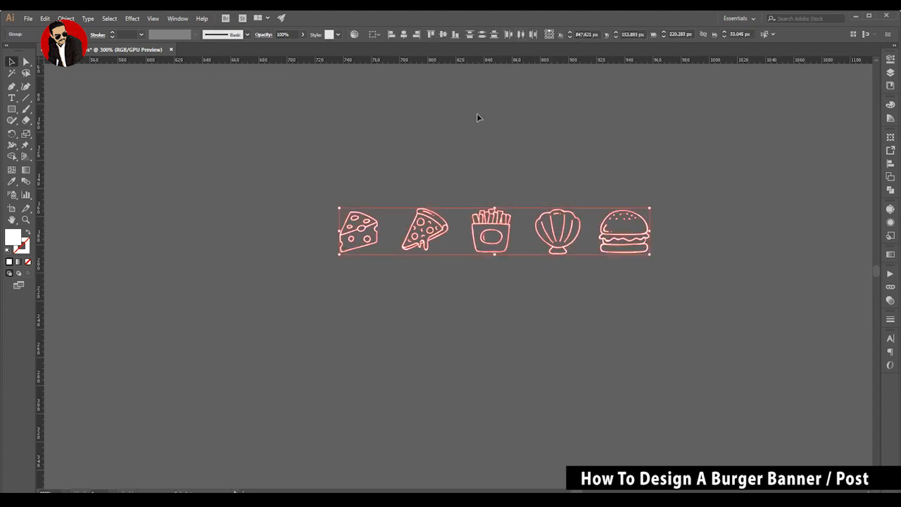
left_click(477, 113)
Step: Draw a thin white bar about 24.7 by 2 px below the cheese icon and duplicate it at equal spacing to make five bars
left_click(11, 109)
left_click_drag(343, 268, 426, 279)
key("ctrl+z")
key("v")
scroll(363, 270, "up", 3)
scroll(347, 284, "down", 4)
left_click(347, 284)
scroll(348, 284, "up", 2)
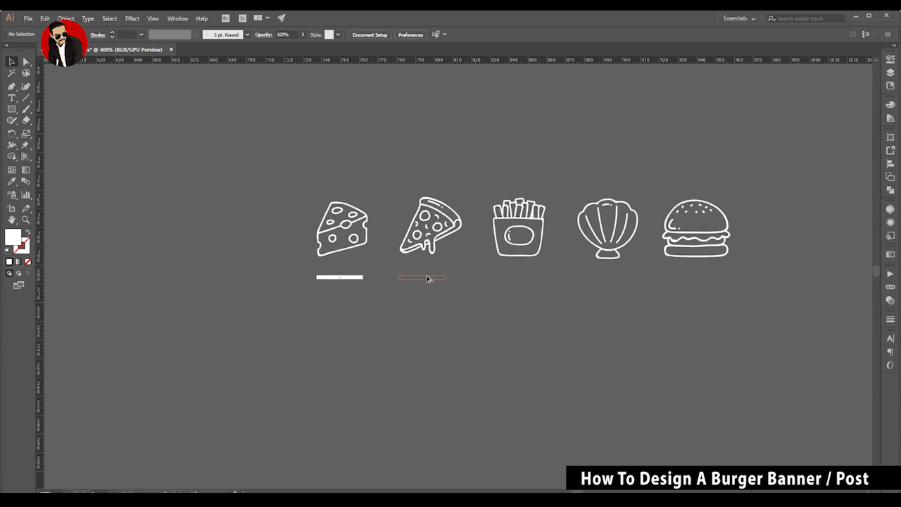
key("ctrl+d")
key("ctrl+d")
key("ctrl+d")
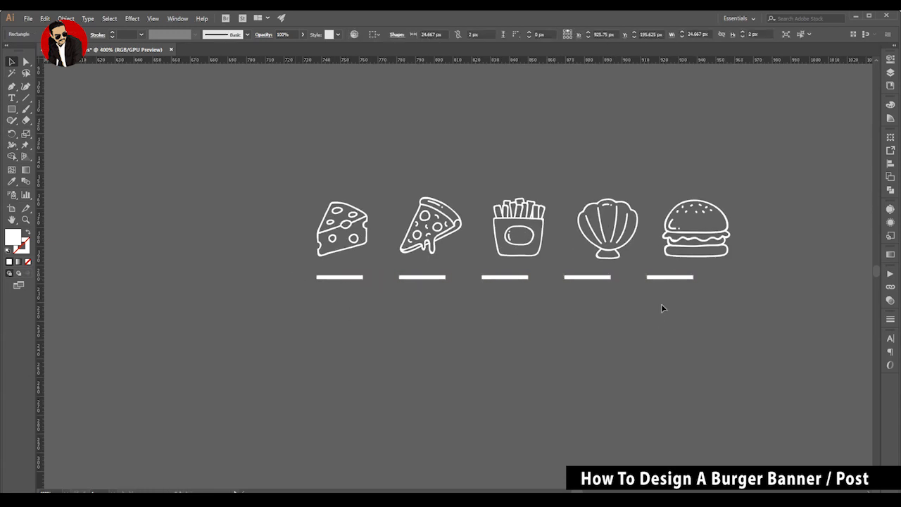
Step: Move the last bar below the burger icon and align the two on their horizontal centres
left_click(661, 305)
scroll(662, 304, "up", 2)
left_click_drag(671, 264, 711, 290)
scroll(666, 310, "down", 2)
left_click(699, 242, "shift")
left_click(731, 259)
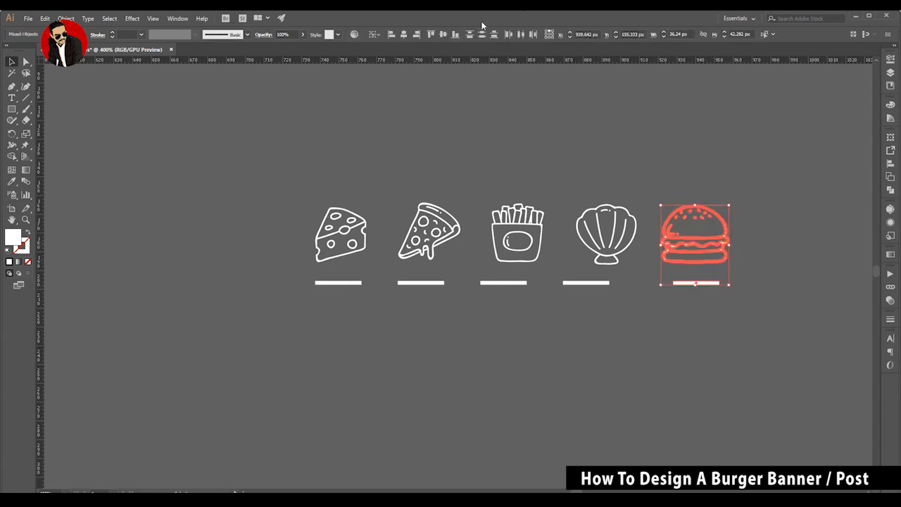
left_click(404, 36)
Step: Centre the first bar with the cheese icon and distribute all five bars evenly between the outer two
left_click(336, 303)
left_click_drag(337, 303, 321, 244)
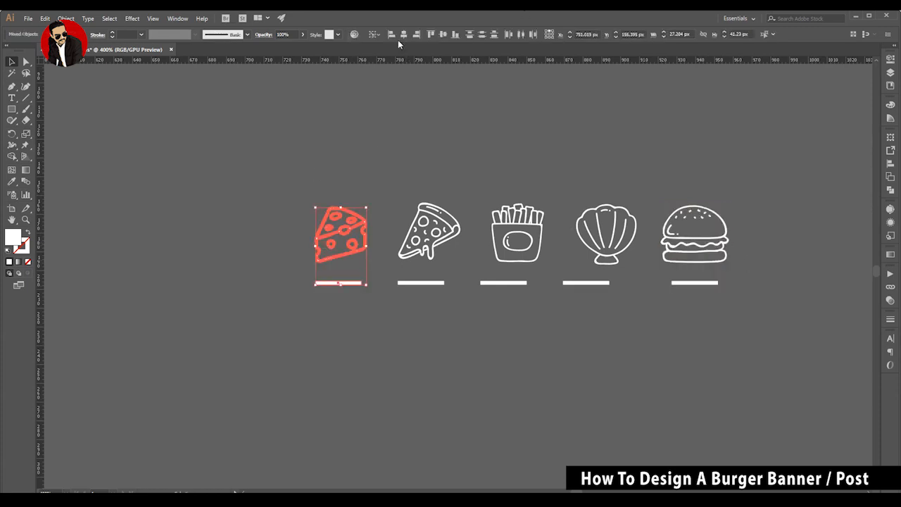
left_click(403, 35)
left_click(215, 217)
left_click_drag(737, 320, 338, 280)
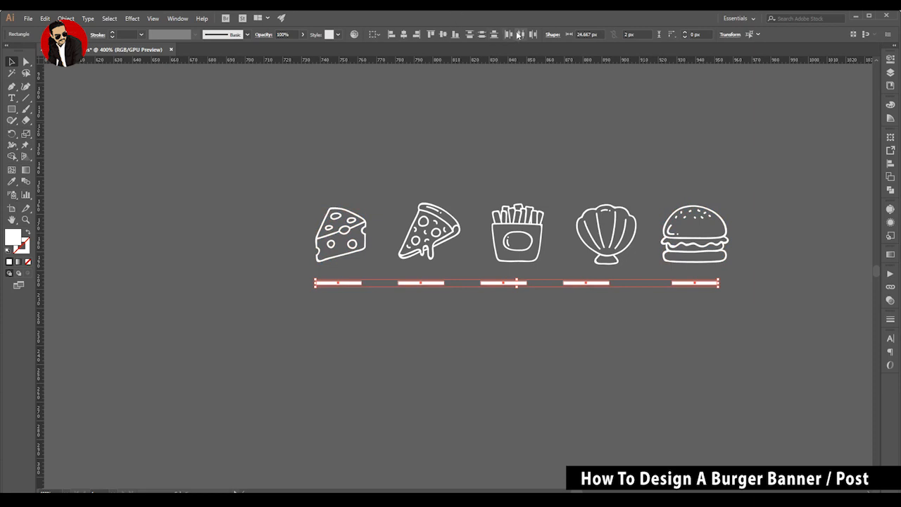
left_click(519, 35)
left_click(322, 175)
Step: Group the icons with their bars and paste them into the Photoshop banner as a Smart Object below the logo, scaled to about 166%
scroll(322, 175, "down", 1)
key("ctrl+a")
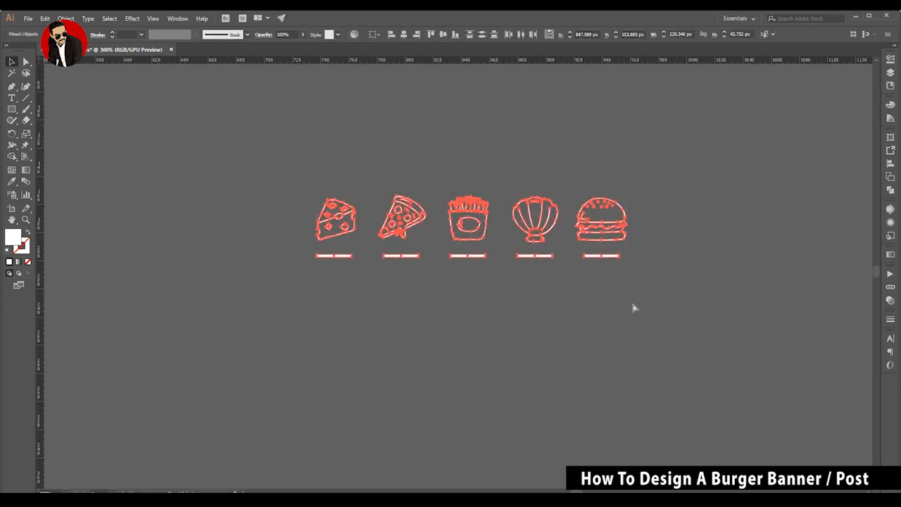
key("ctrl+g")
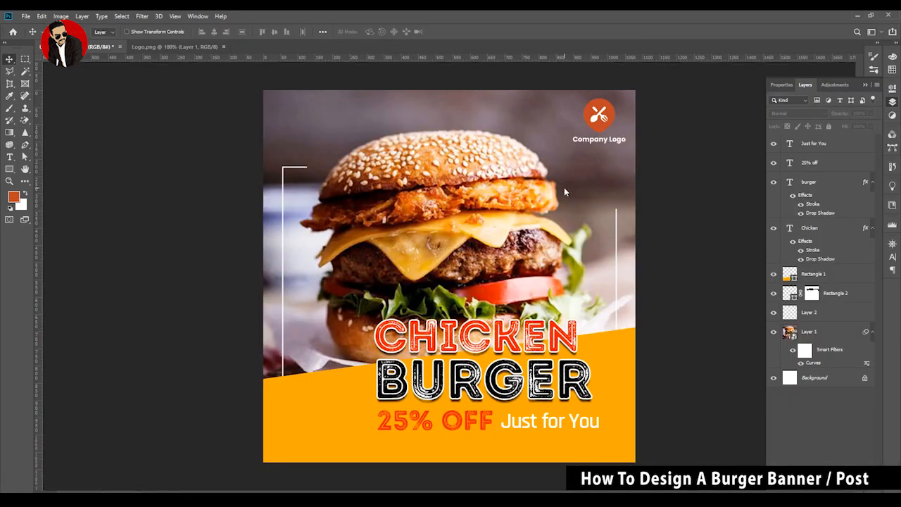
key("ctrl+v")
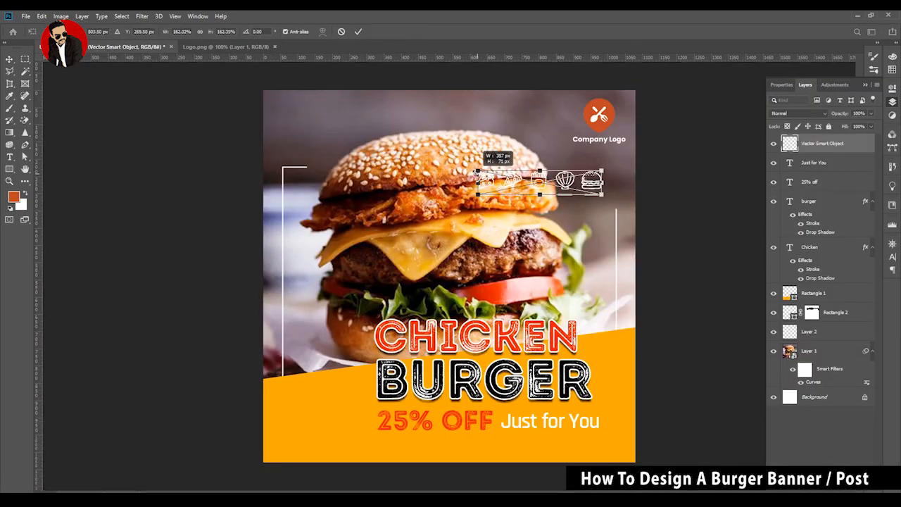
left_click_drag(477, 171, 474, 170)
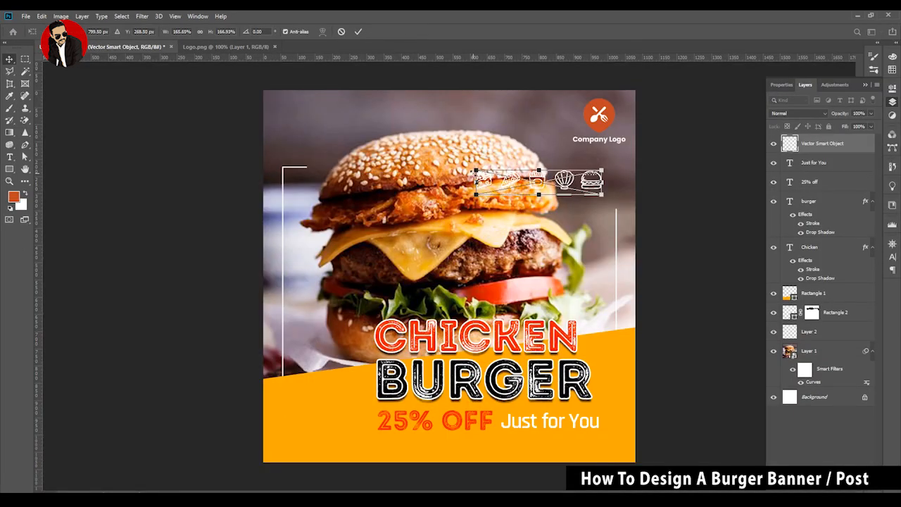
key("Return")
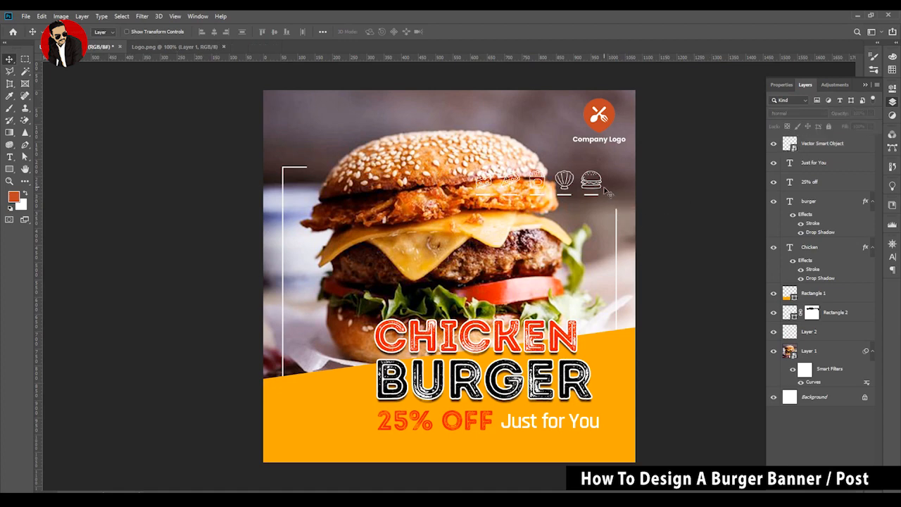
Step: Paint white on the Rectangle 2 layer mask to extend the frame's right-hand line slightly upward
left_click(810, 351)
left_click(843, 314)
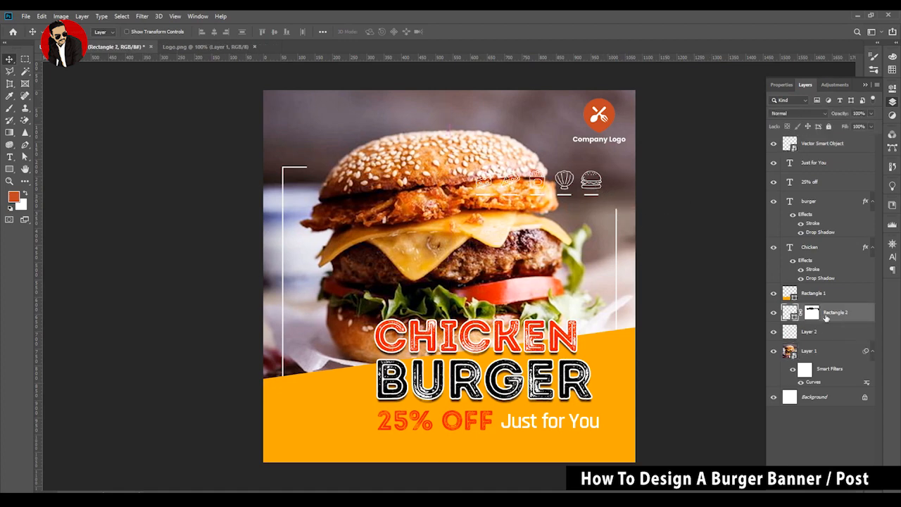
left_click(812, 314)
left_click(9, 108)
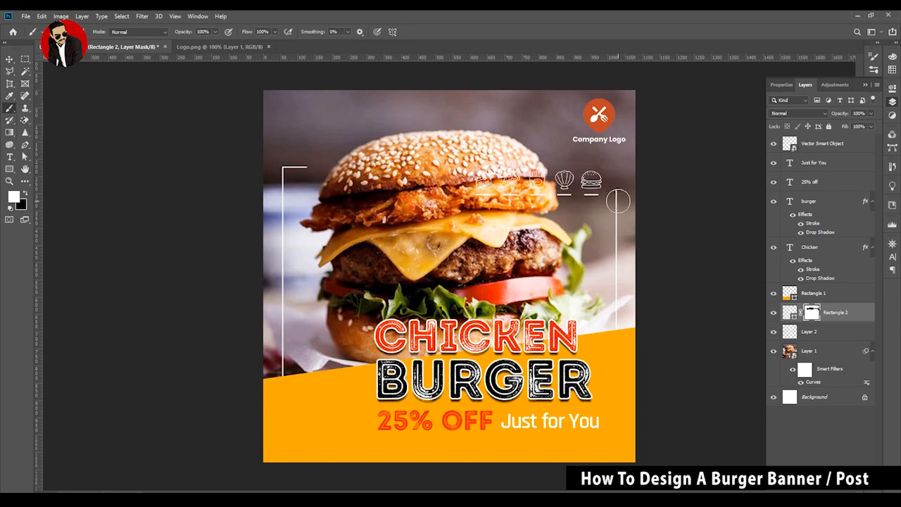
key("v")
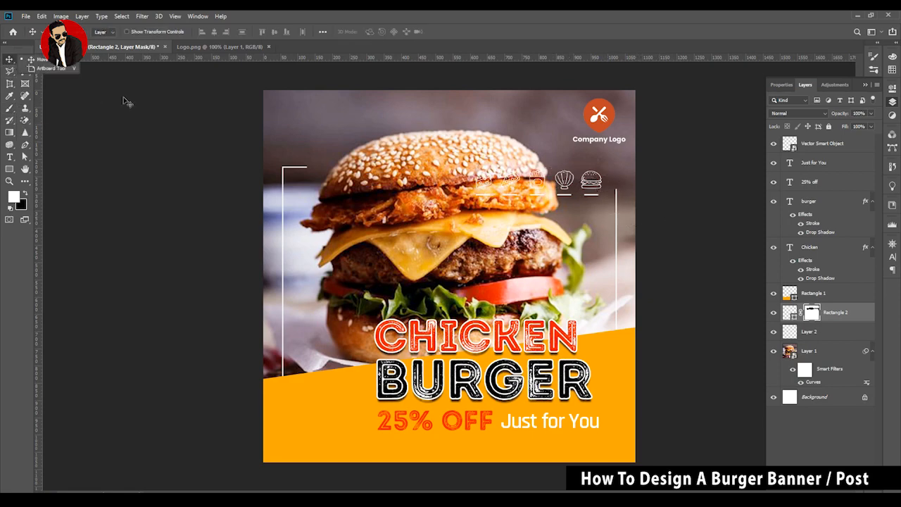
left_click(123, 100)
Step: Enlarge the icon row and position it beside the upper end of the frame's right-hand line
scroll(649, 173, "up", 7)
left_click_drag(565, 182, 571, 187)
key("ctrl+t")
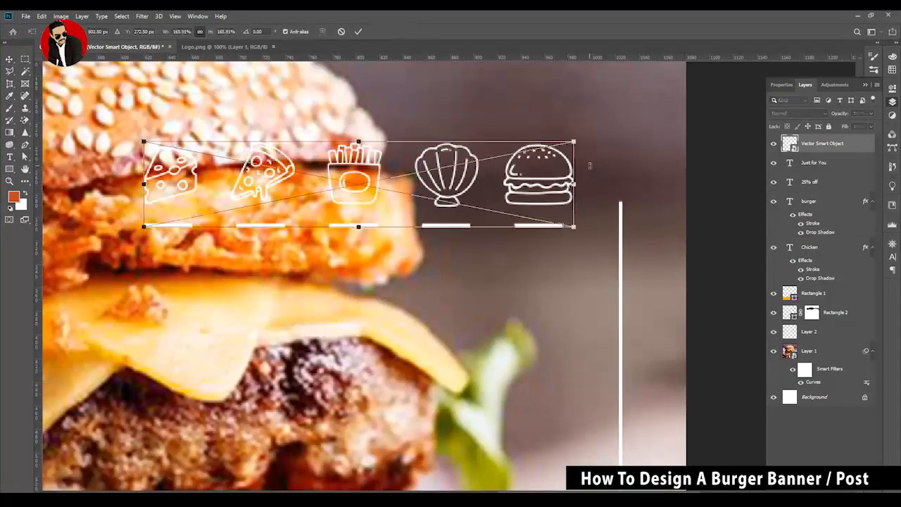
left_click_drag(574, 141, 617, 127)
mouse_move(579, 184)
left_mouse_down()
mouse_move(531, 198)
mouse_move(532, 212)
mouse_move(532, 193)
mouse_move(567, 195)
left_mouse_up()
left_click_drag(92, 165, 51, 157)
key("Return")
Step: Set the icon row layer to 77% opacity with the Normal blending mode
scroll(422, 215, "down", 6)
scroll(548, 226, "down", 2)
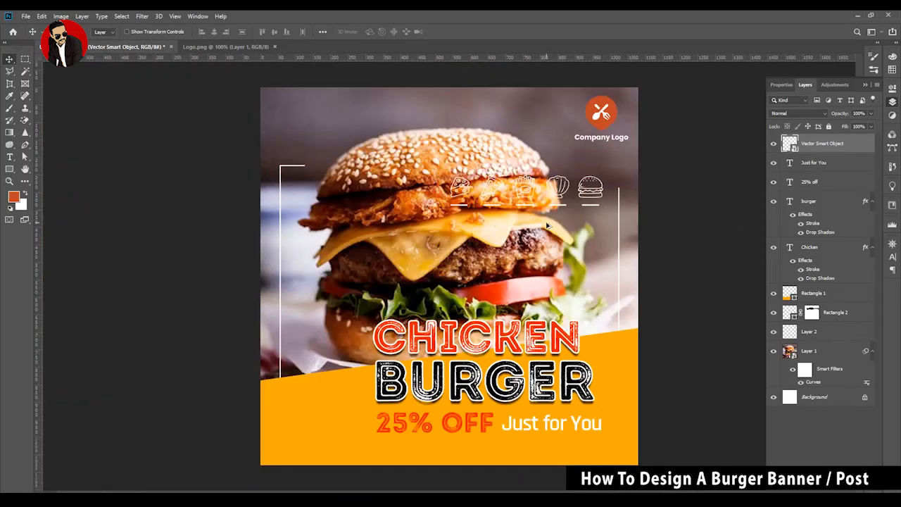
left_click_drag(847, 117, 830, 114)
left_click(804, 113)
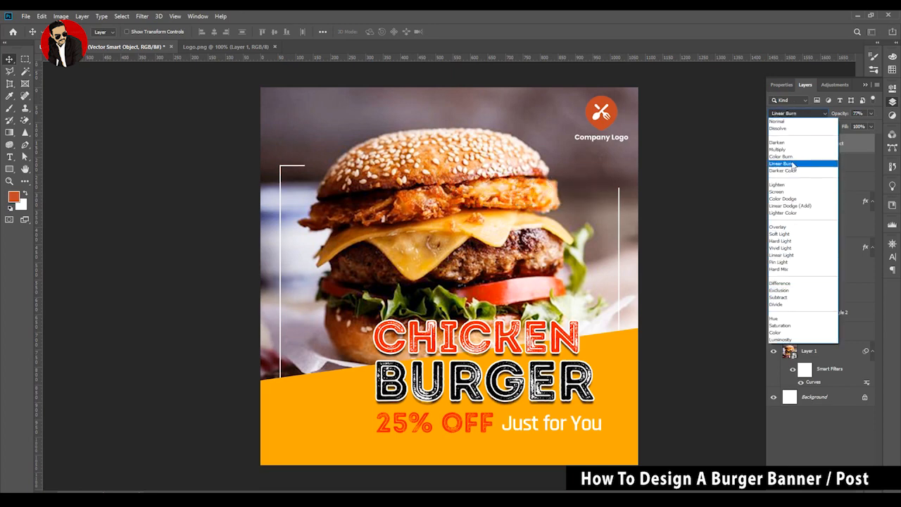
left_click(780, 121)
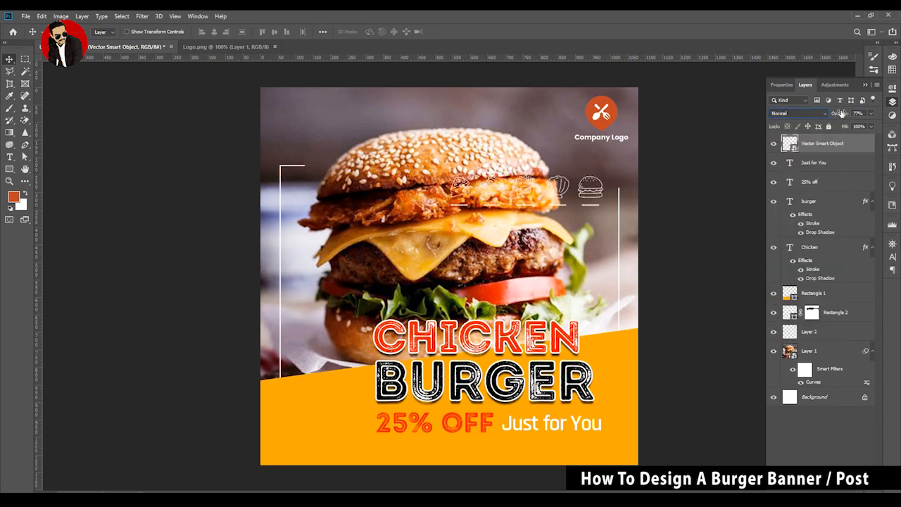
left_click(733, 192)
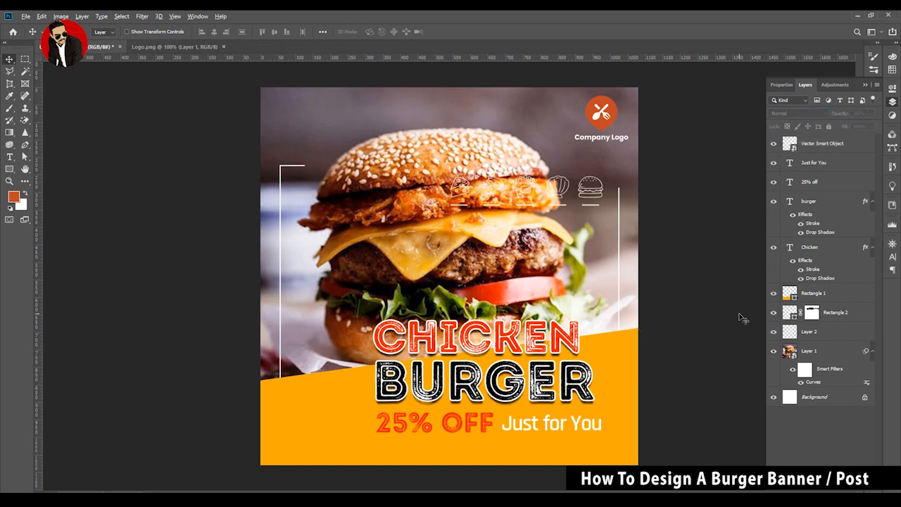
Step: Skew the orange panel vertically by about -3.3 degrees, lowering the left end of its slanted upper edge
key("ctrl+minus")
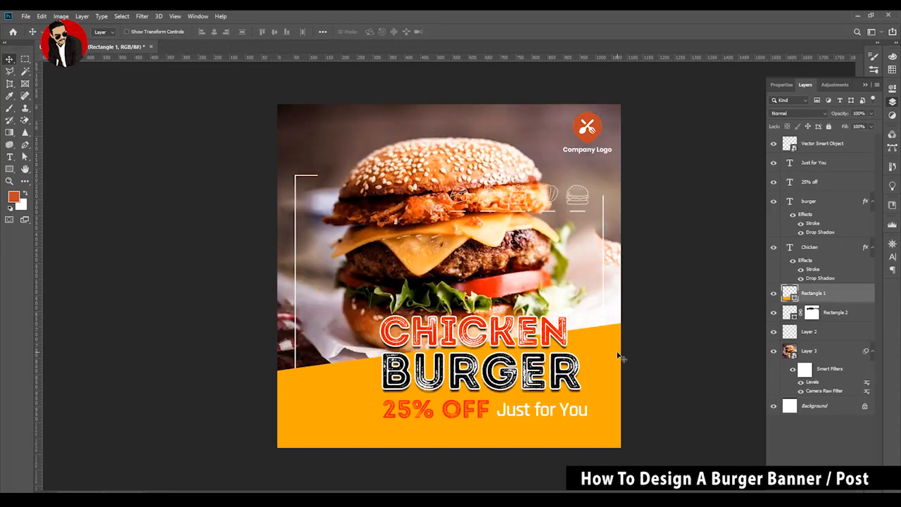
key("ctrl+t")
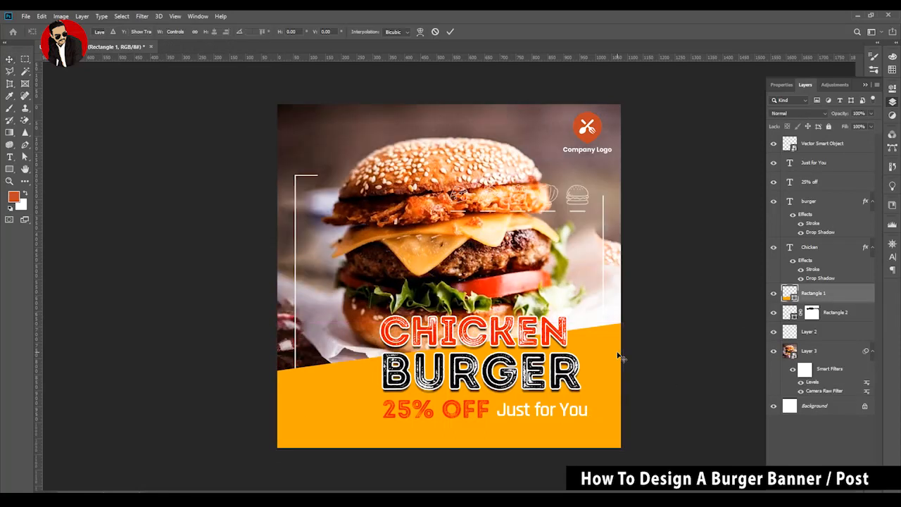
left_click_drag(279, 316, 276, 343)
key("Return")
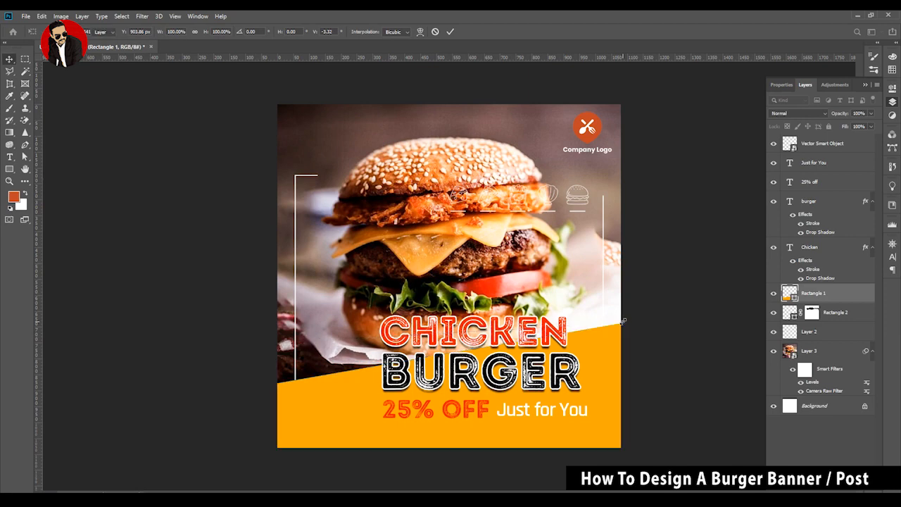
Step: Apply All Caps to the white "Just for You" text
key("t")
triple_click(563, 408)
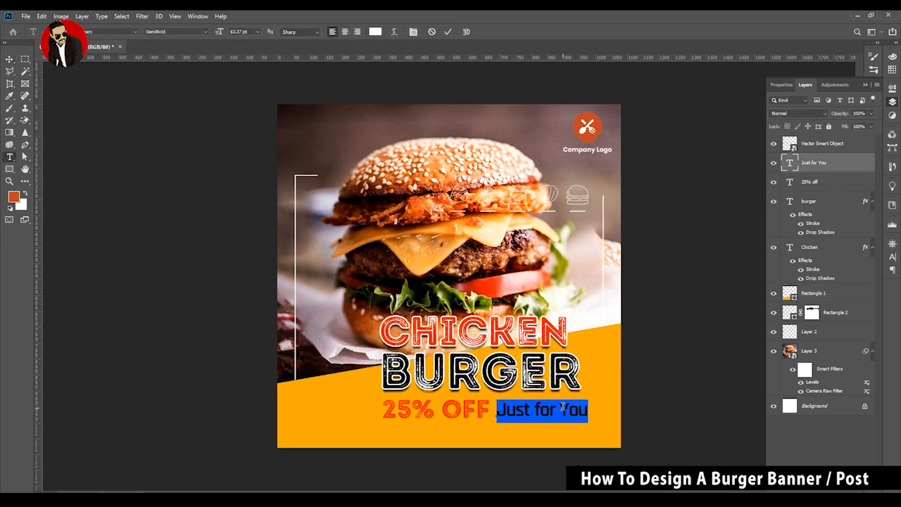
left_click(892, 256)
left_click(814, 310)
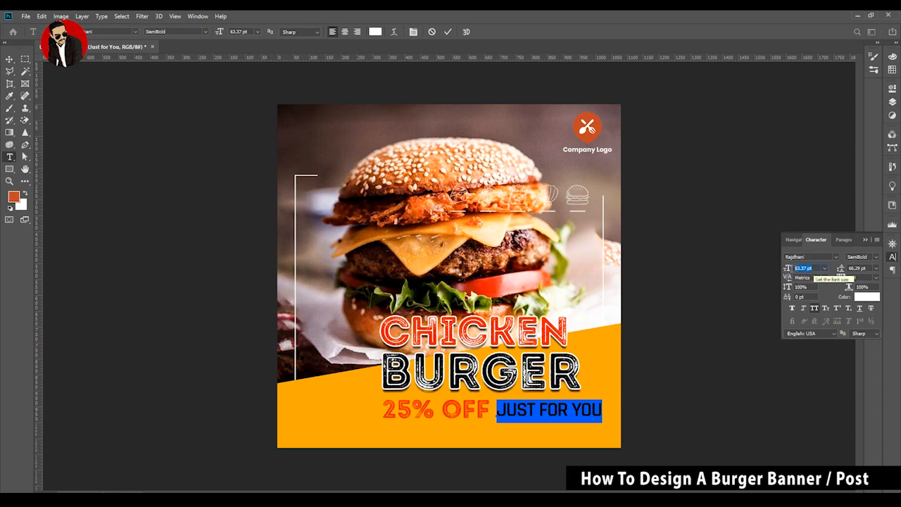
left_click(6, 62)
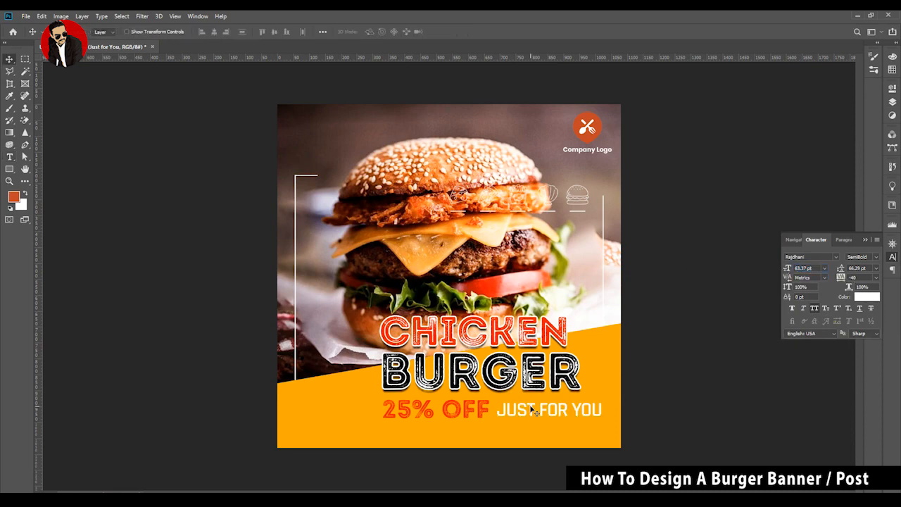
Step: Set the "25% OFF" text to 73.16 pt and scale "JUST FOR YOU" to about 91%, ending flush with the right edge of BURGER
double_click(469, 413)
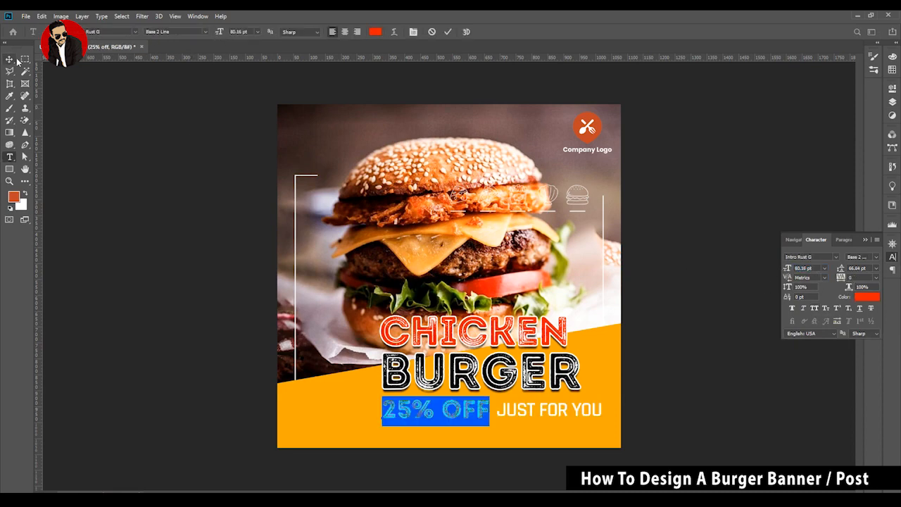
left_click_drag(217, 31, 200, 52)
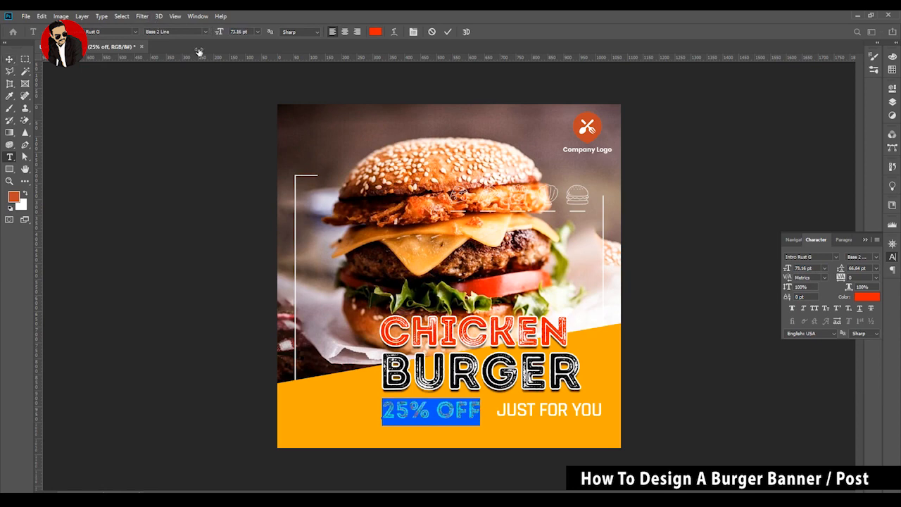
left_click(8, 59)
left_click_drag(553, 412, 585, 408)
key("ctrl+t")
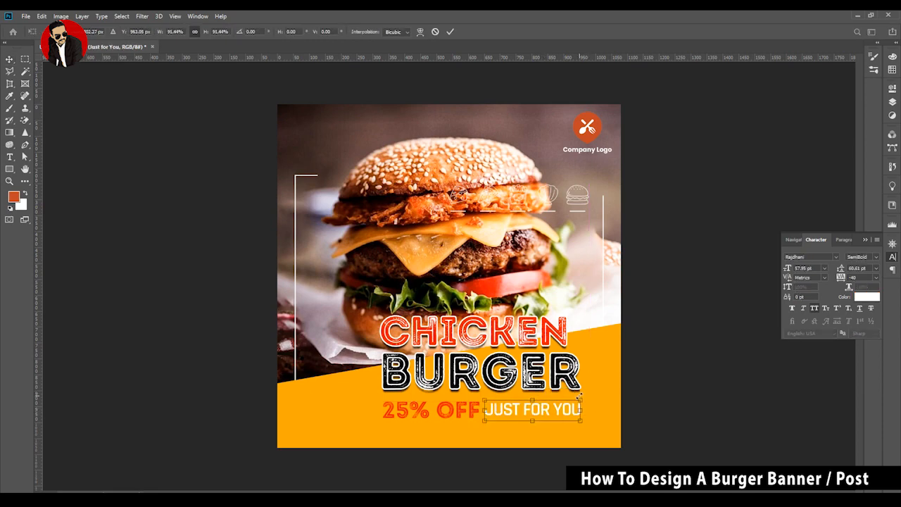
key("Return")
double_click(567, 388)
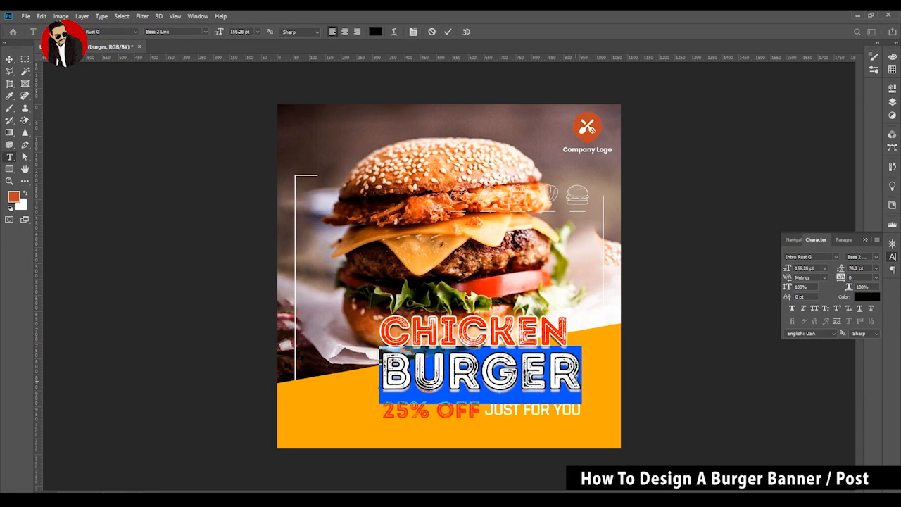
left_click_drag(218, 33, 218, 33)
left_click(9, 60)
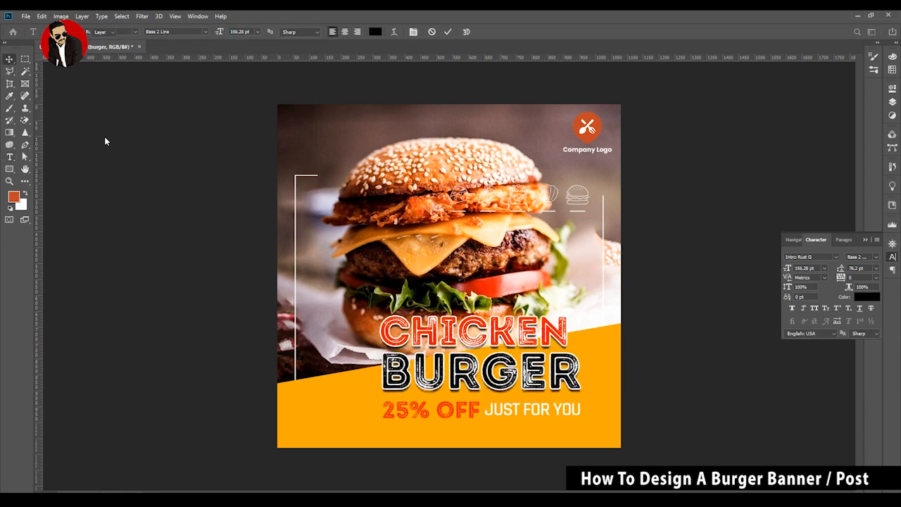
Step: Move the four text lines together about 7 px to the right
left_click(172, 244)
left_click_drag(494, 343, 496, 342)
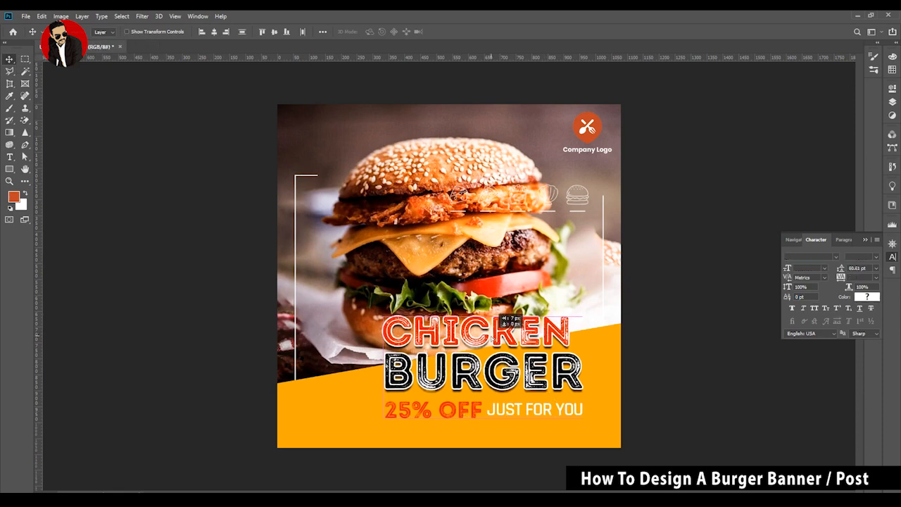
Step: Scale the icon row down and move it closer to the upper end of the frame's right-hand line
scroll(583, 205, "up", 5)
left_click(597, 190)
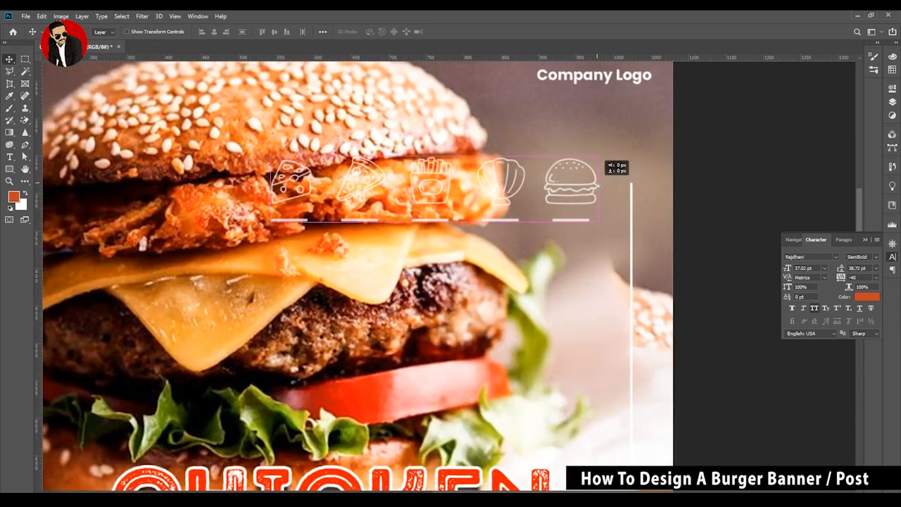
key("ctrl+t")
left_click_drag(270, 156, 346, 171)
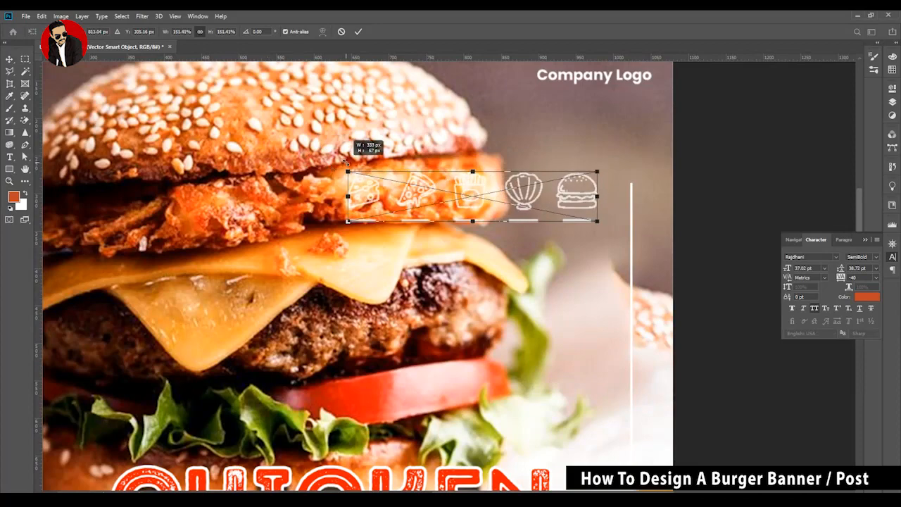
left_click_drag(391, 191, 402, 190)
left_click_drag(358, 172, 365, 174)
key("Return")
scroll(539, 203, "down", 5)
scroll(516, 214, "down", 3)
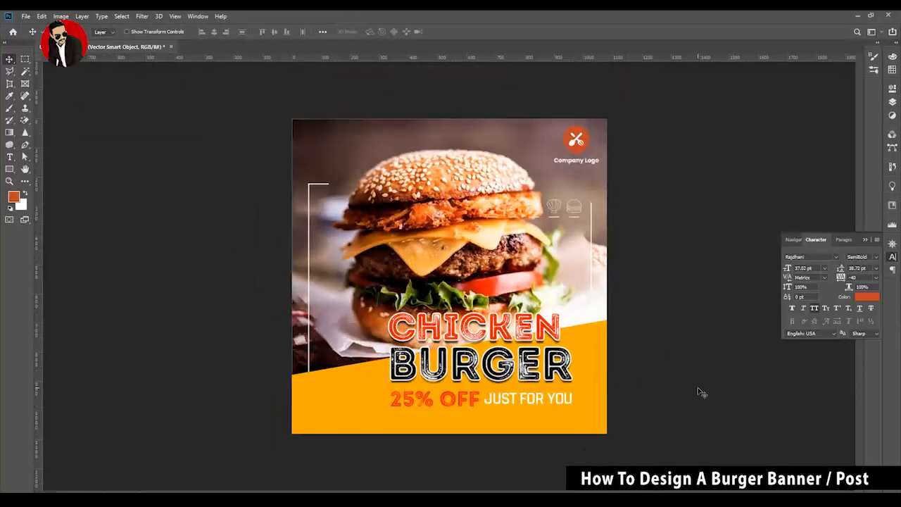
left_click(699, 388)
Step: Change the stroke colour of the BURGER text layer to orange #ffa302
scroll(699, 388, "up", 1)
left_click(864, 241)
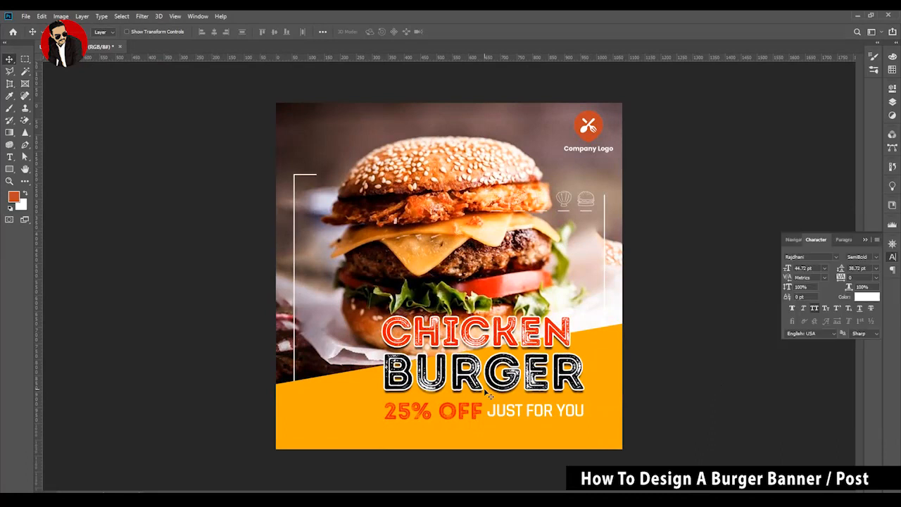
left_click(891, 103)
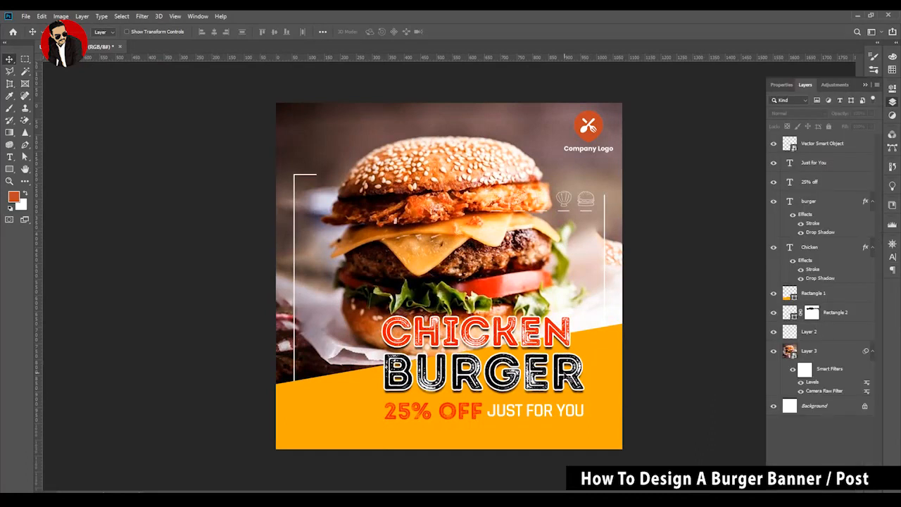
left_click(790, 203)
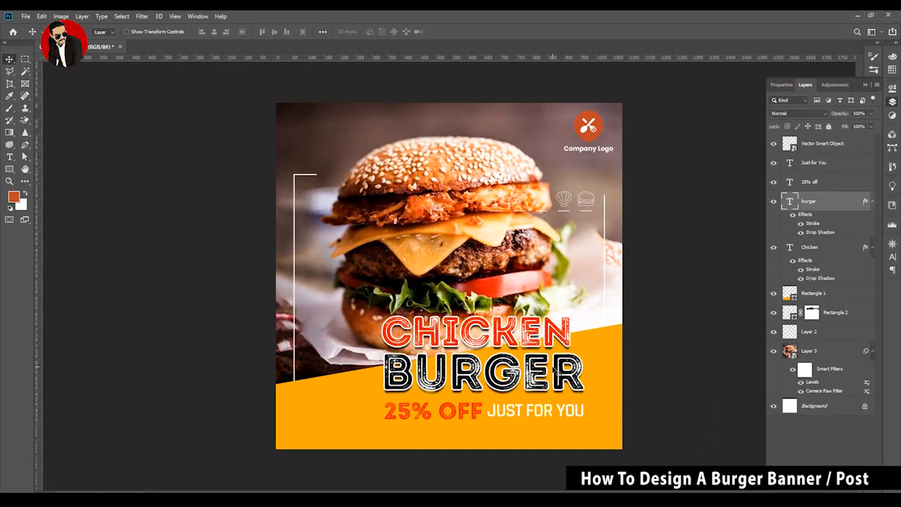
double_click(812, 223)
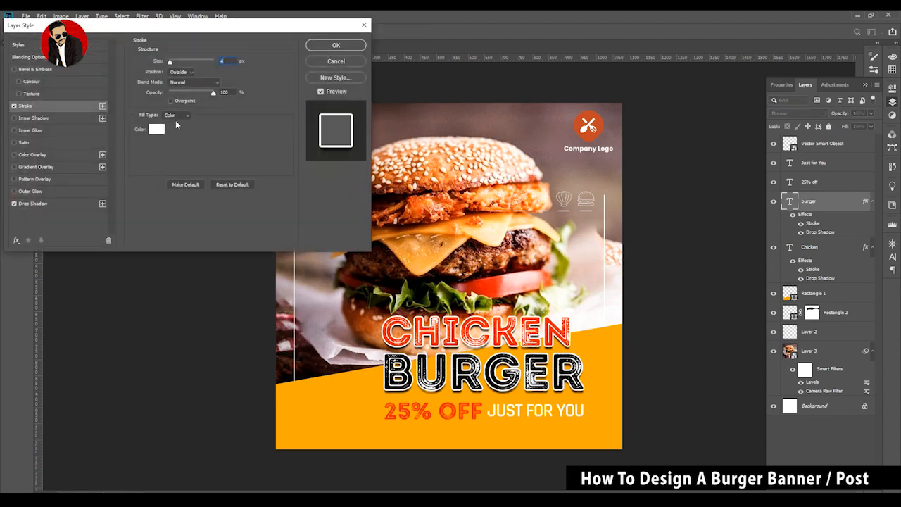
left_click(156, 130)
left_click(143, 366)
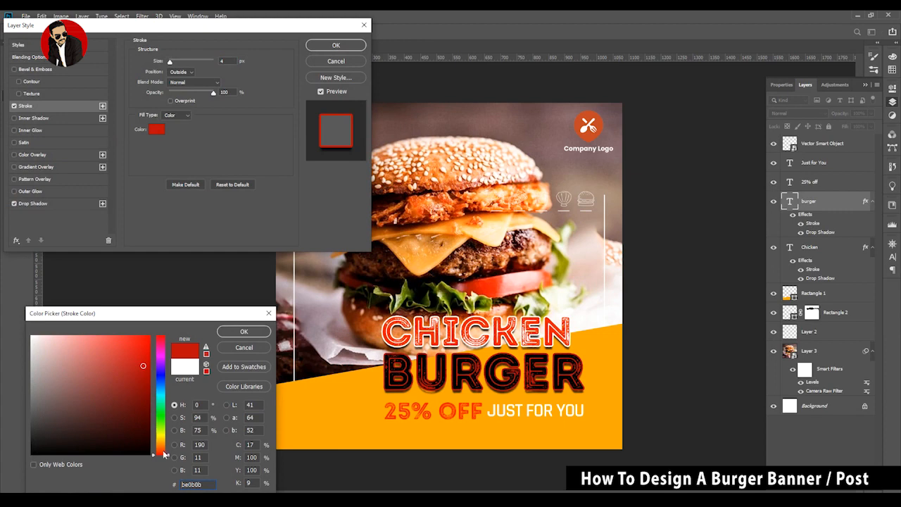
left_click_drag(167, 455, 169, 442)
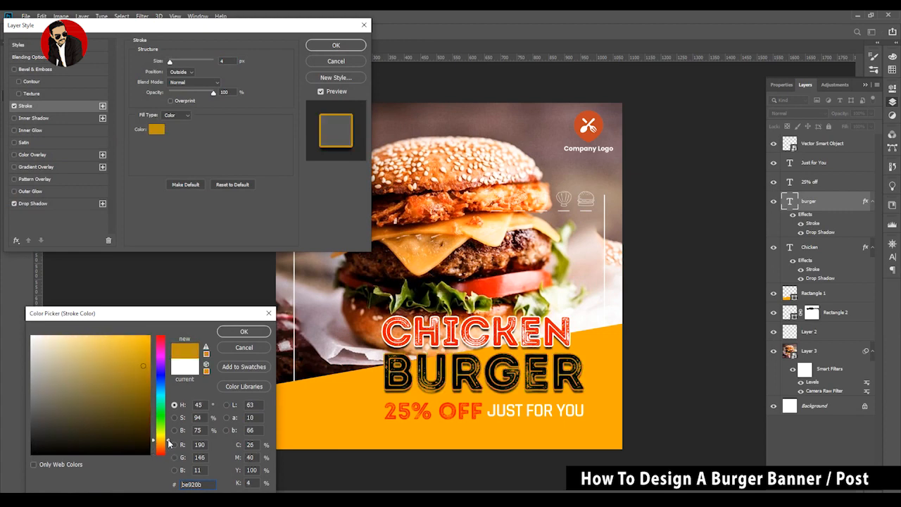
left_click_drag(145, 378, 151, 356)
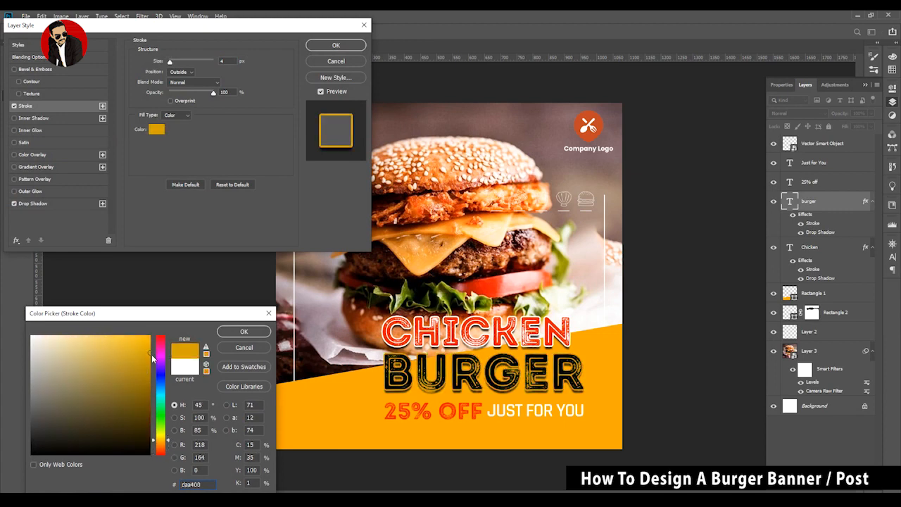
left_click_drag(166, 442, 168, 445)
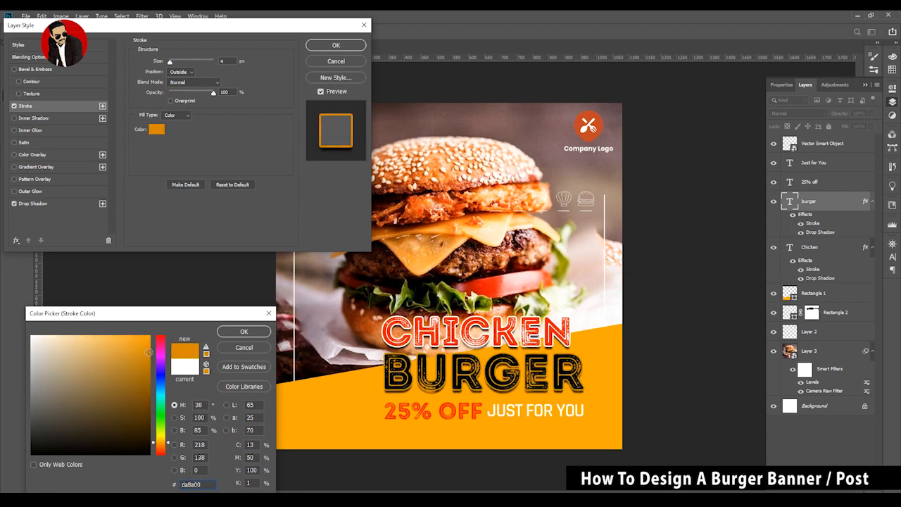
left_click_drag(148, 352, 150, 338)
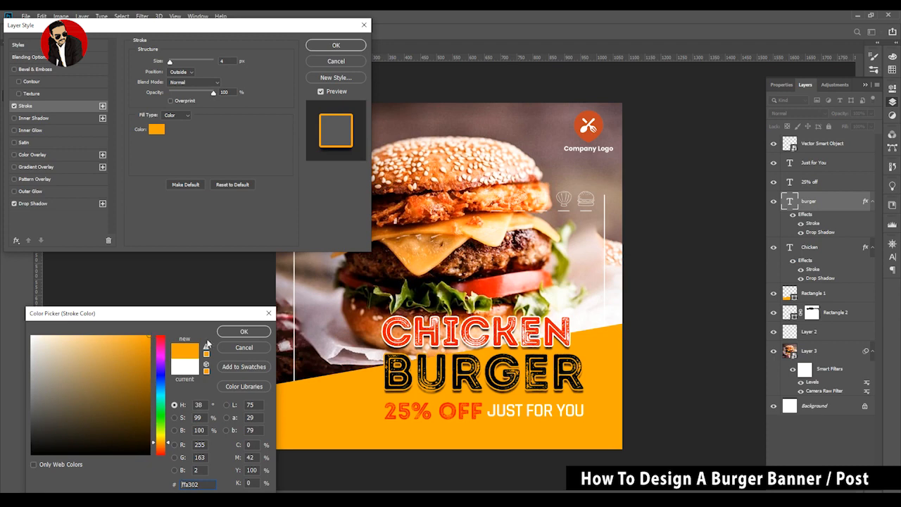
left_click(262, 331)
left_click(335, 47)
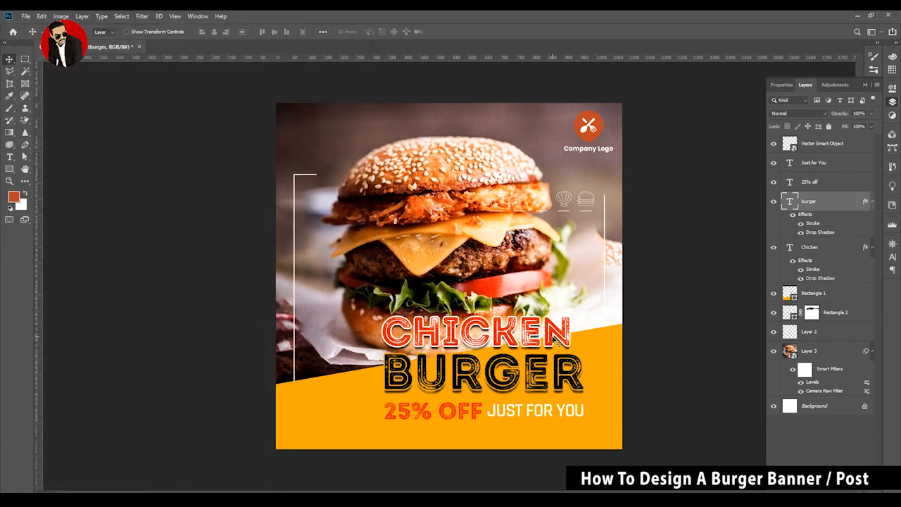
Step: Select the four text lines together and nudge them slightly to the right
left_click(554, 336)
left_click(569, 377, "shift")
left_click(557, 416, "shift")
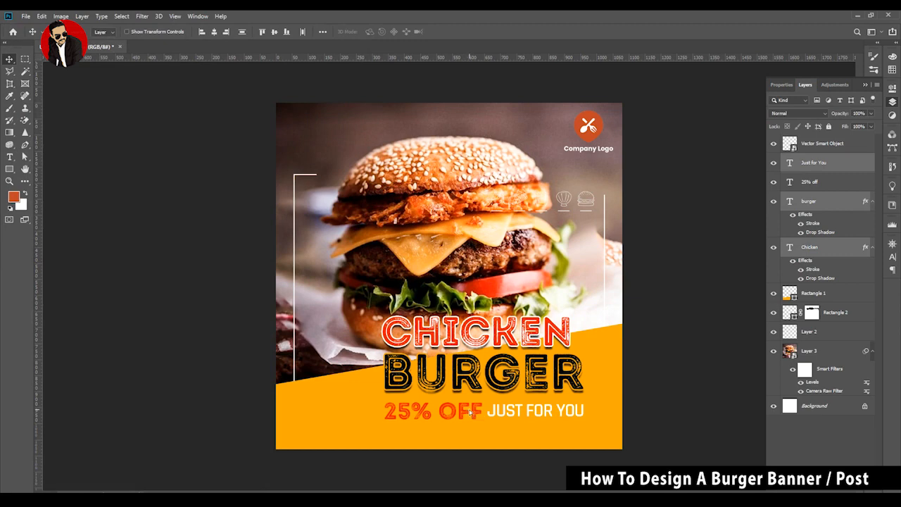
Step: Stretch the "JUST FOR YOU" text vertically to about 120%, keeping its width
left_click(570, 412)
key("ctrl+t")
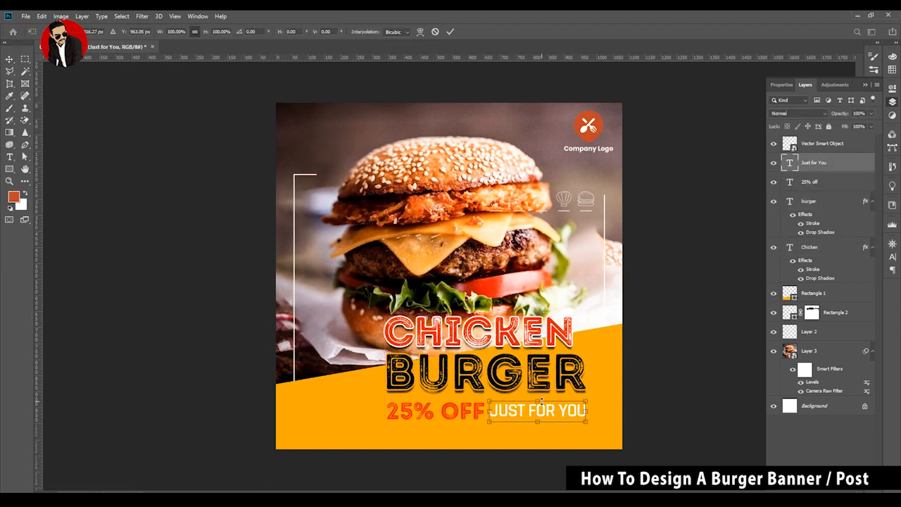
left_click_drag(540, 401, 541, 397)
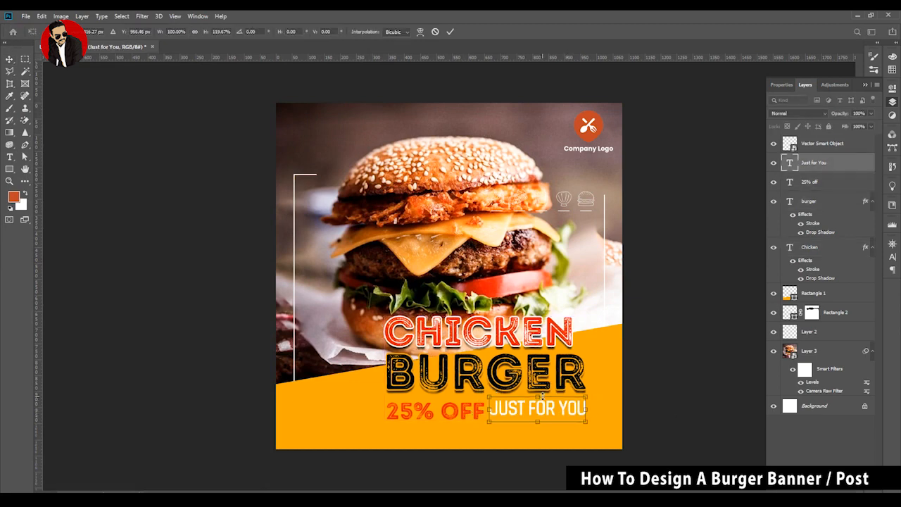
key("Return")
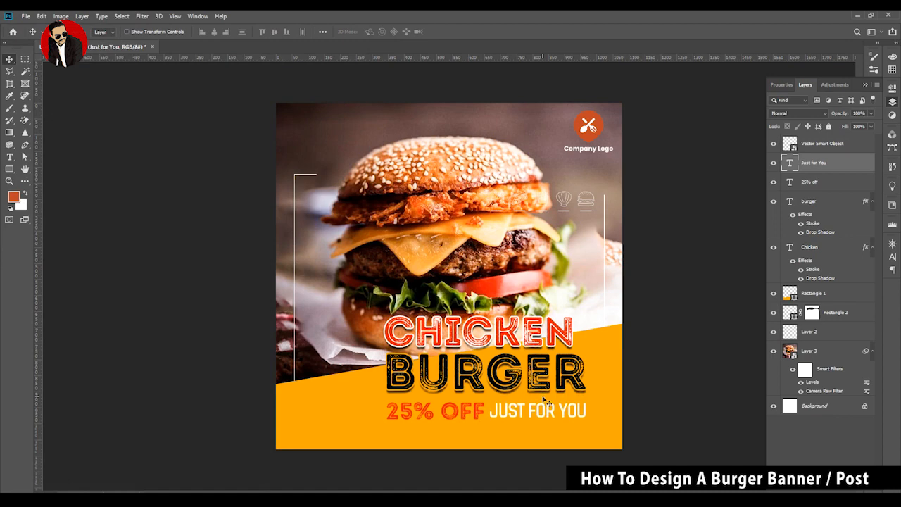
Step: Nudge the "25% OFF" and "JUST FOR YOU" texts together three steps up towards BURGER
left_click(464, 417, "shift")
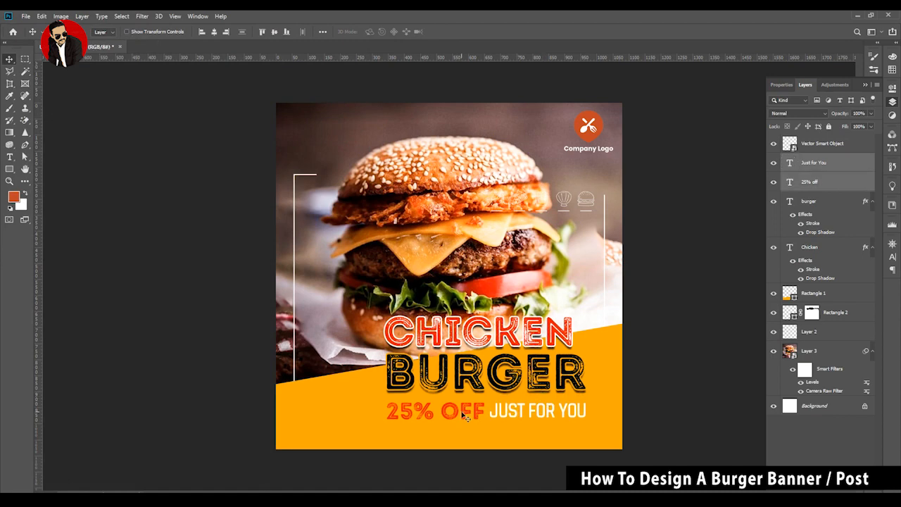
key("Up")
key("Up")
key("Up")
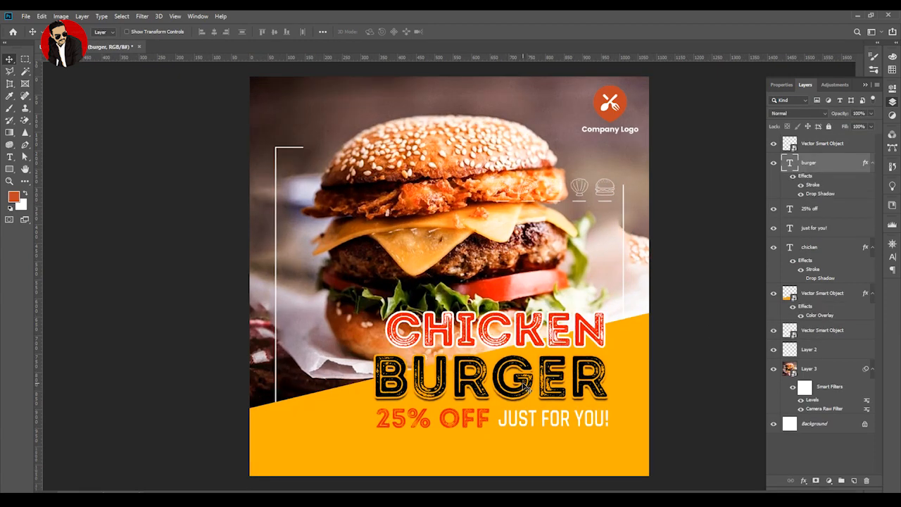
left_click(579, 421)
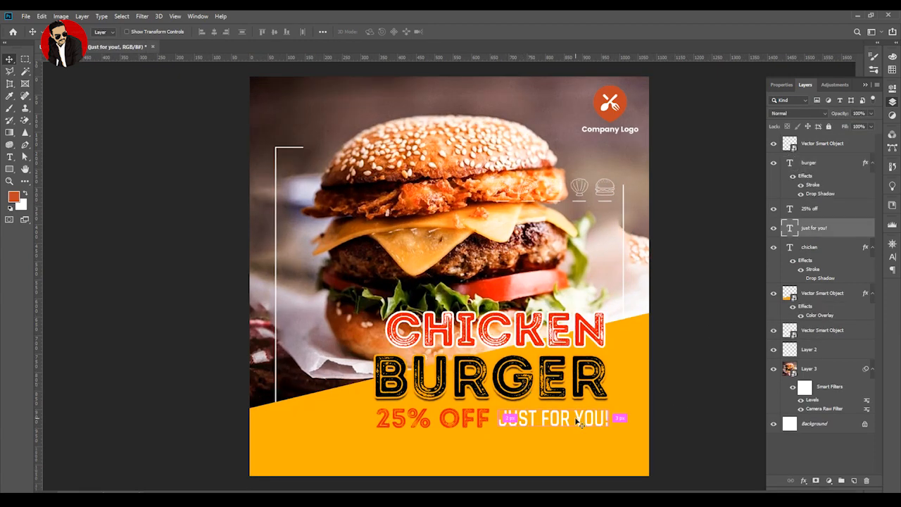
key("ctrl+t")
key("Return")
Step: Deselect the layers and review the finished banner in full-screen mode with the rulers hidden
scroll(579, 421, "down", 1)
left_click(401, 435)
left_click(265, 266)
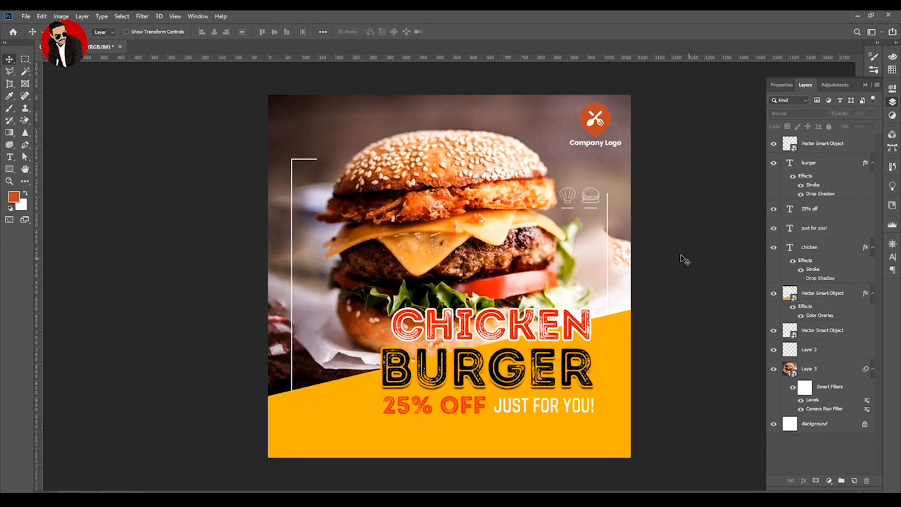
key("f")
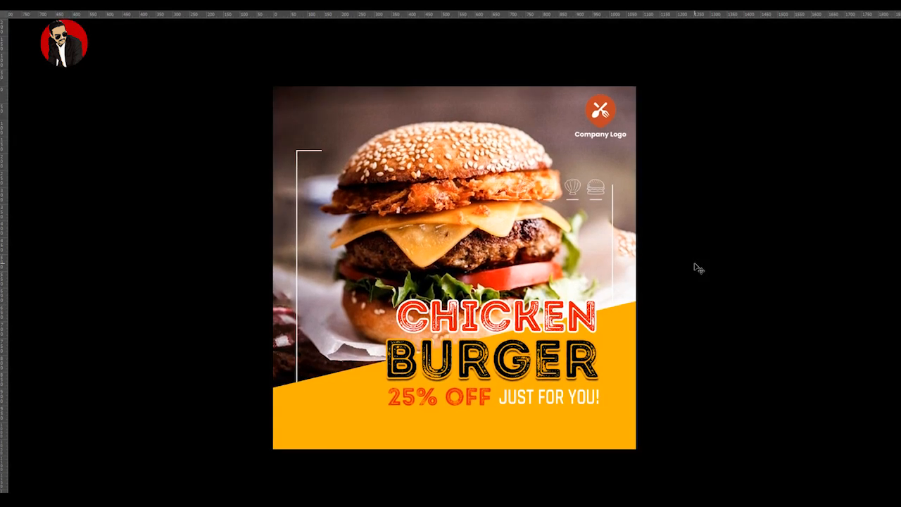
scroll(567, 310, "up", 2)
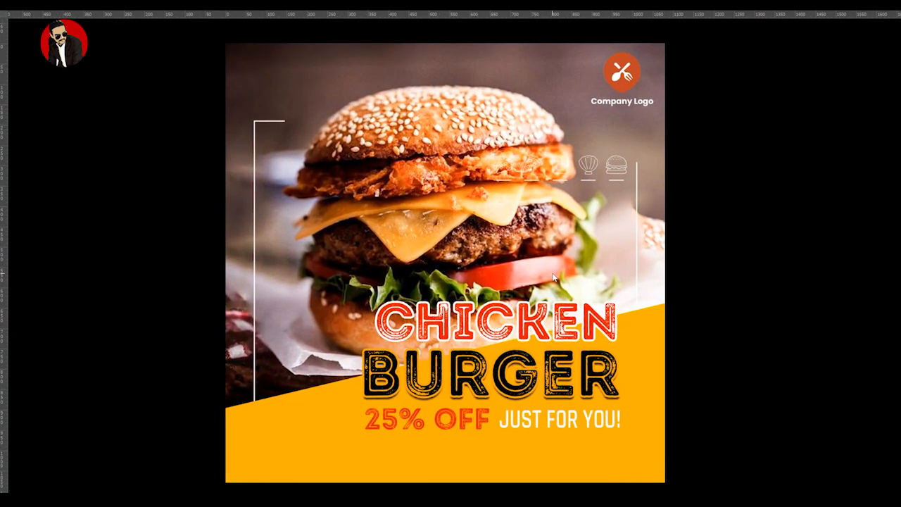
key("ctrl+r")
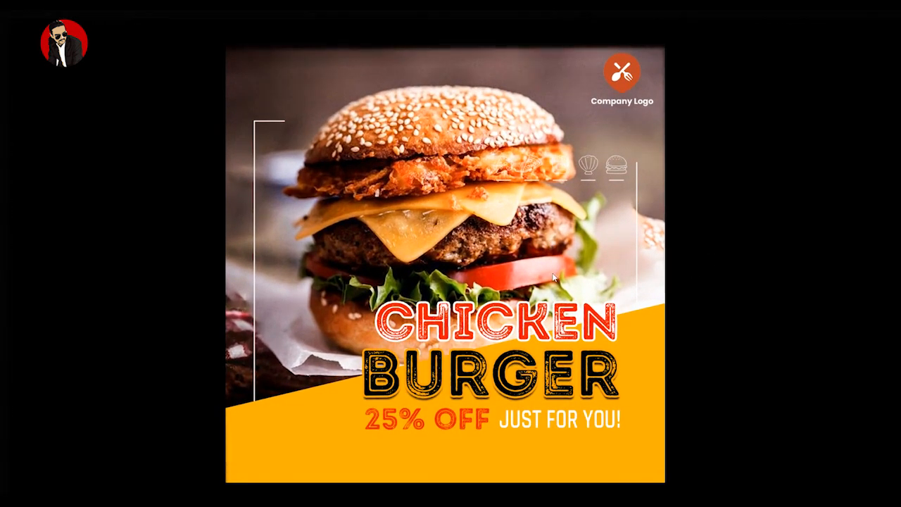